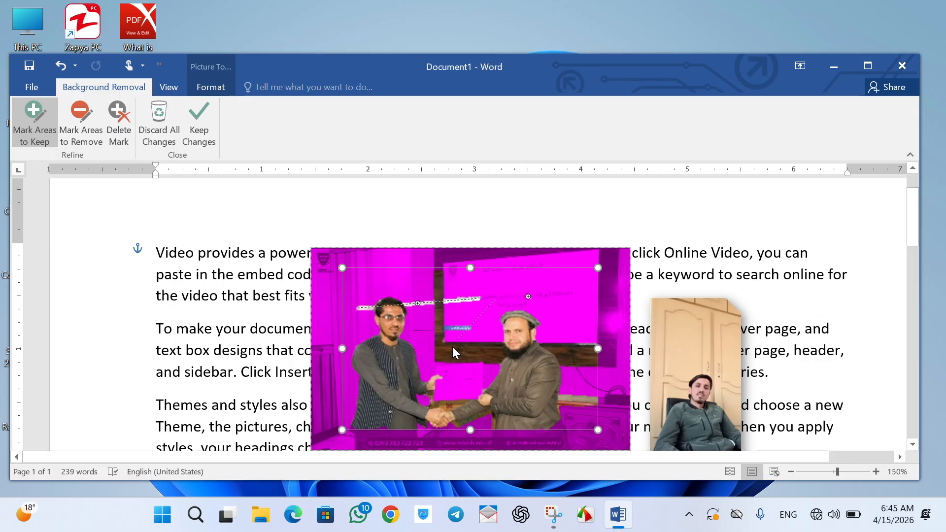
# Step: Mark background areas around the two men in the handshake photo to keep, and discard all background removal changes
pyautogui.moveTo(397, 302)
pyautogui.mouseDown()
pyautogui.moveTo(499, 298)
pyautogui.moveTo(374, 265)
pyautogui.mouseUp()
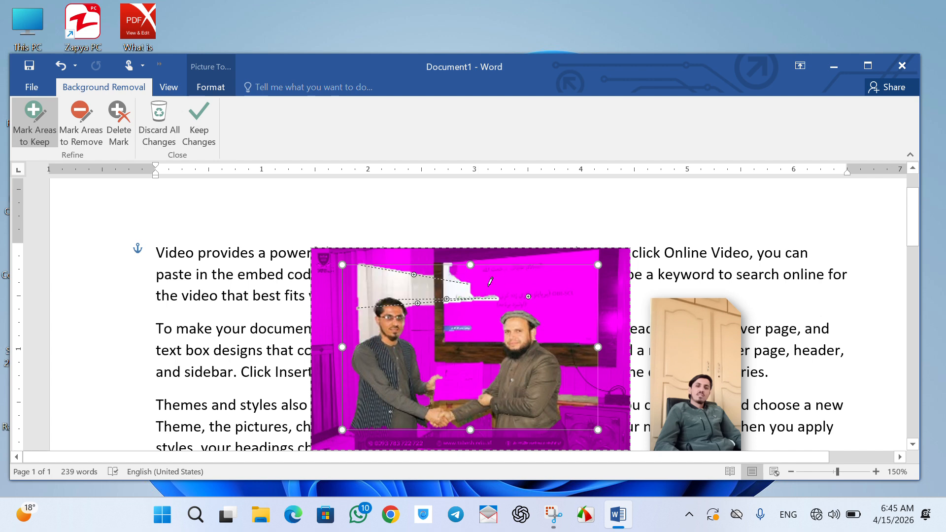
pyautogui.moveTo(566, 310); pyautogui.dragTo(568, 320)
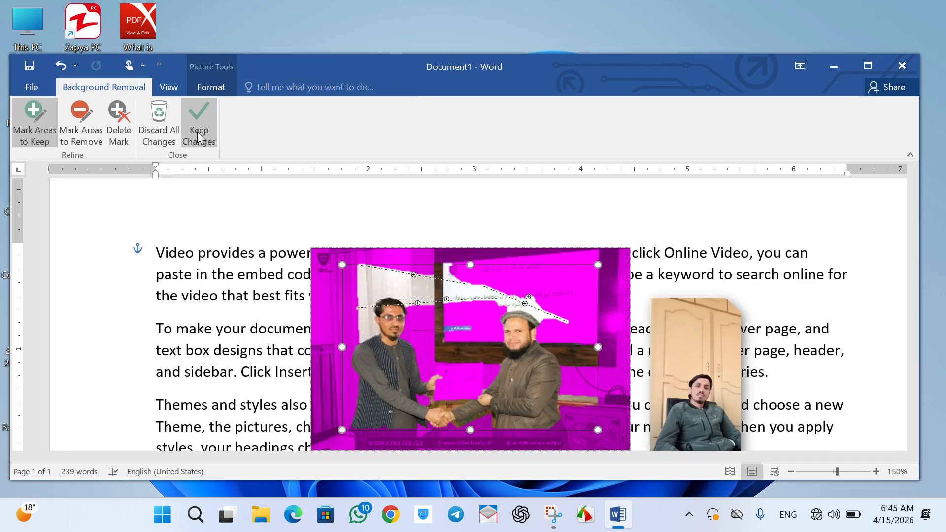
pyautogui.click(159, 126)
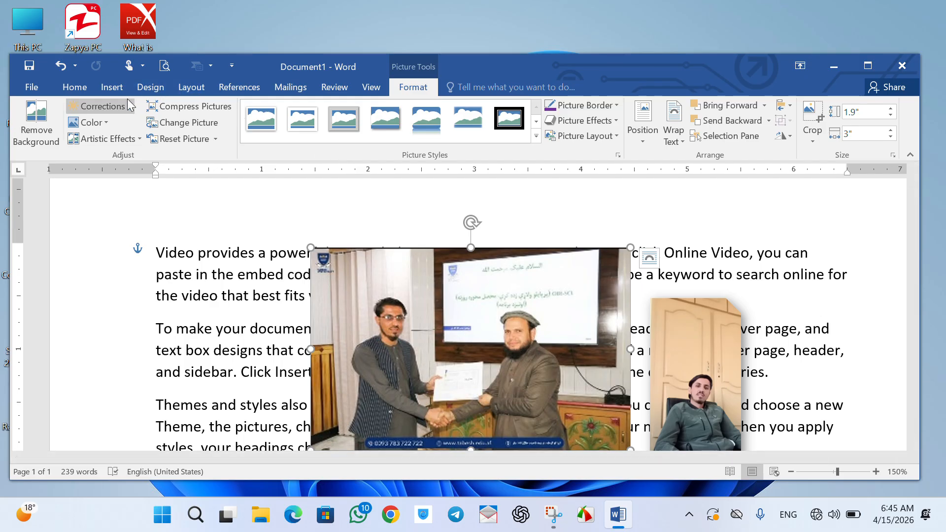
# Step: Delete all text and pictures from the document
pyautogui.click(108, 89)
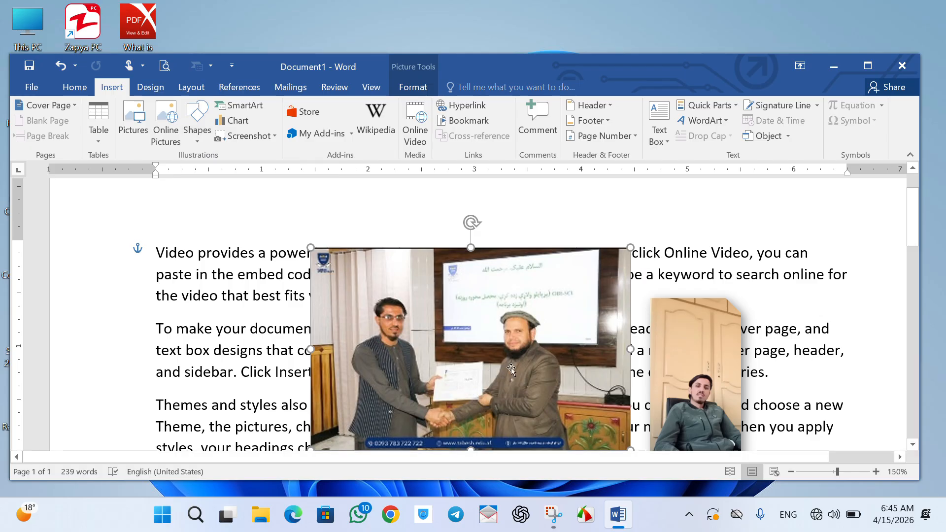
pyautogui.scroll(-3, 511, 369)
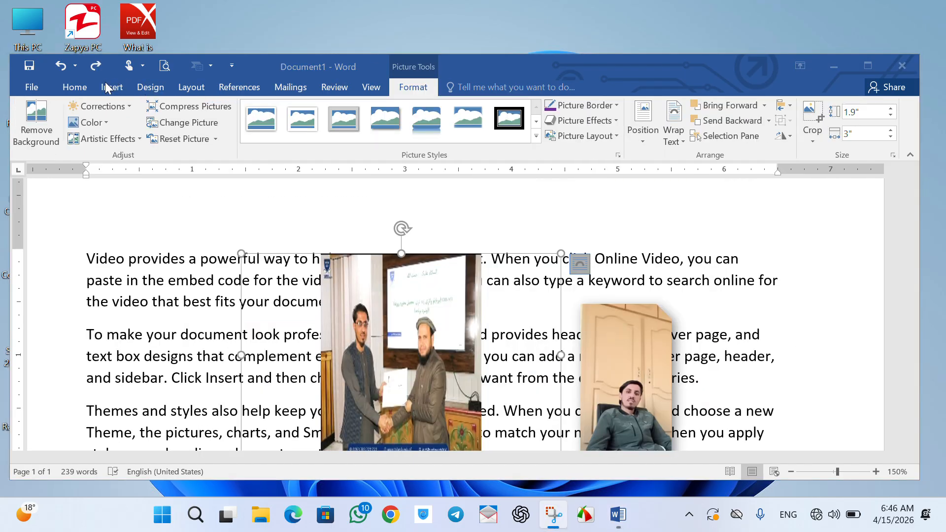
pyautogui.click(106, 88)
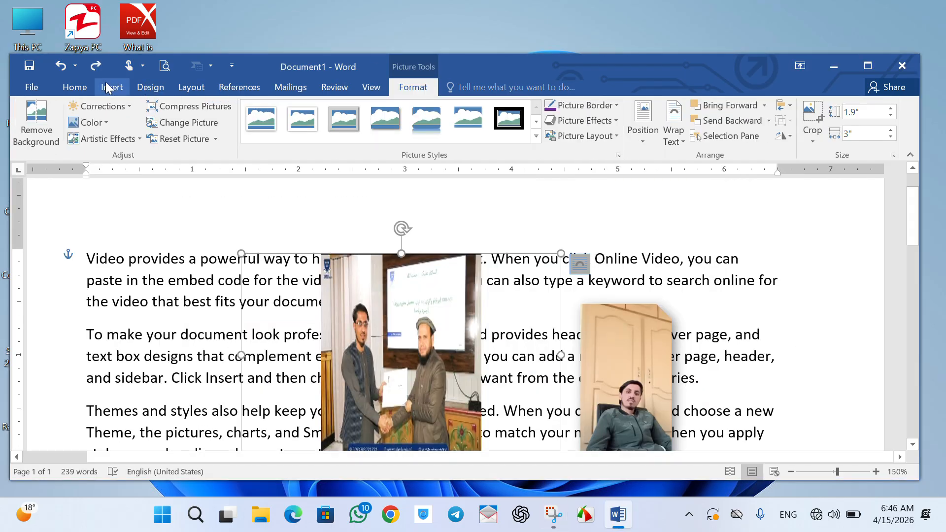
pyautogui.click(101, 92)
pyautogui.click(197, 128)
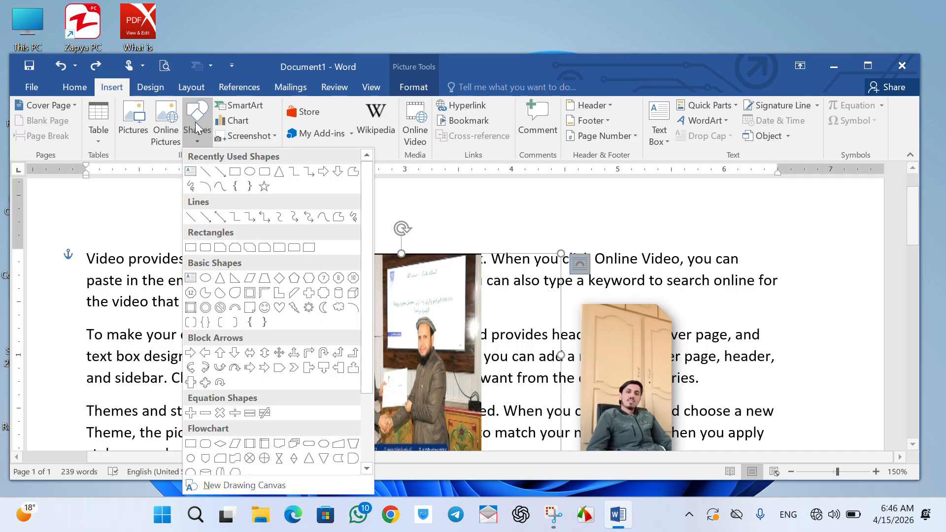
pyautogui.press('Escape')
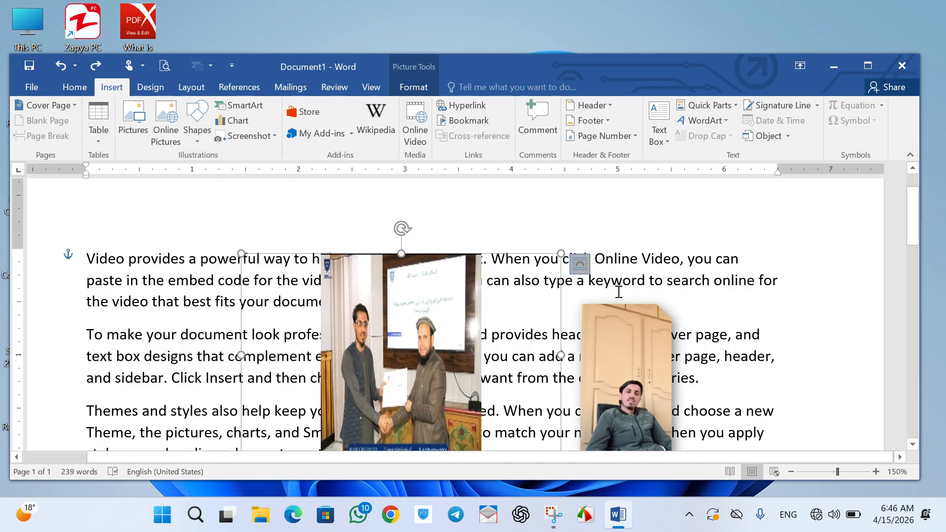
pyautogui.hotkey('ctrl', 'a')
pyautogui.press('Delete')
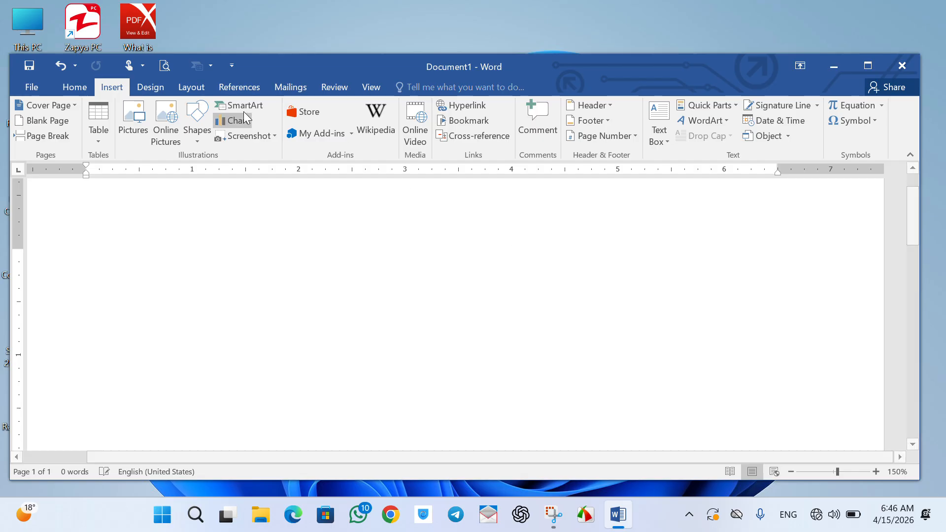
# Step: Draw a rectangle about 1.23" high and 1.6" wide, and a down arrow about 0.9" high and 1.39" wide beside it
pyautogui.click(196, 124)
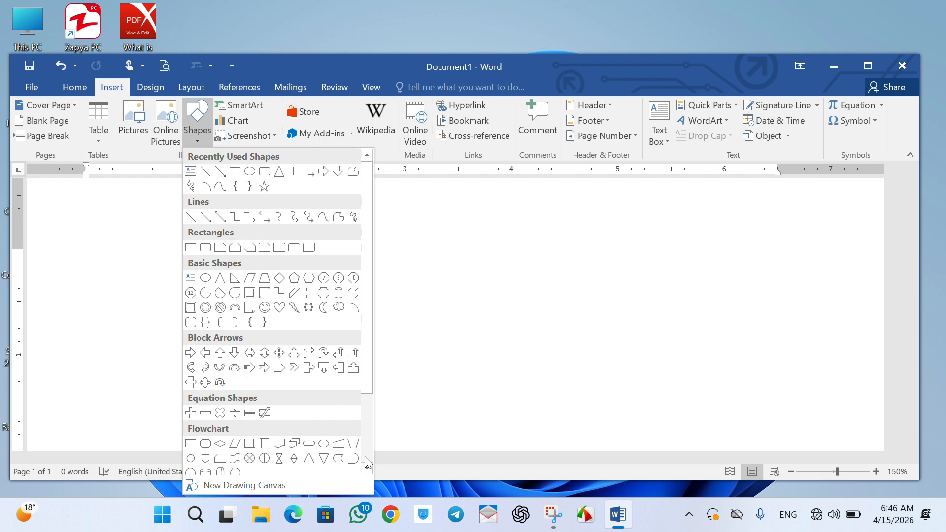
pyautogui.scroll(-3, 367, 463)
pyautogui.scroll(3, 253, 241)
pyautogui.click(236, 171)
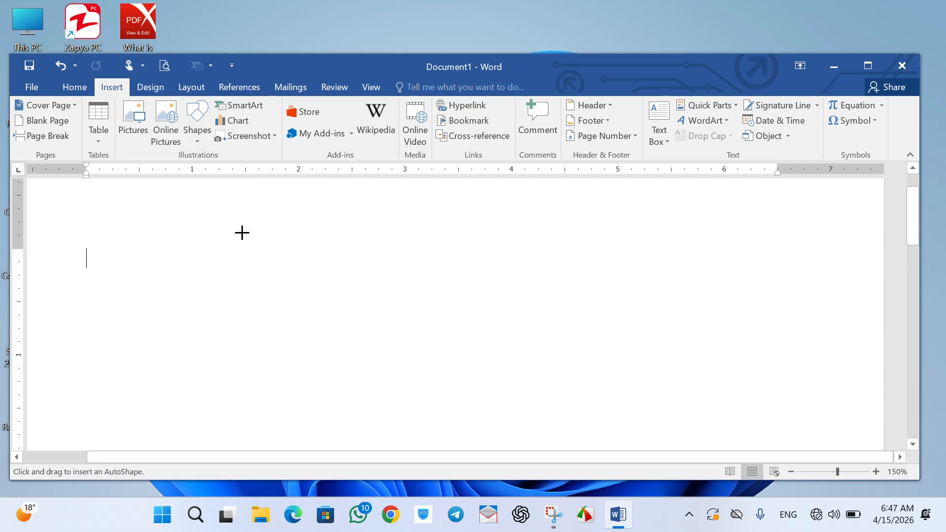
pyautogui.moveTo(228, 244); pyautogui.dragTo(399, 374)
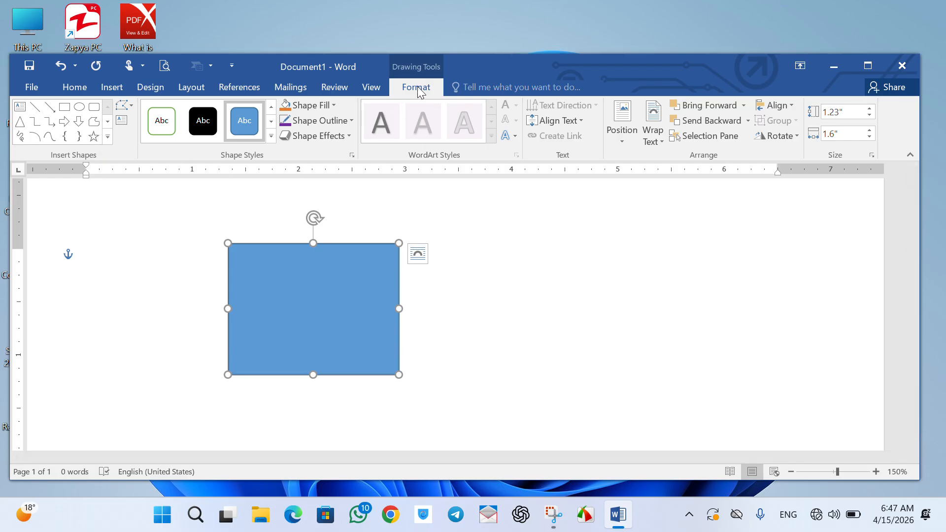
pyautogui.click(79, 121)
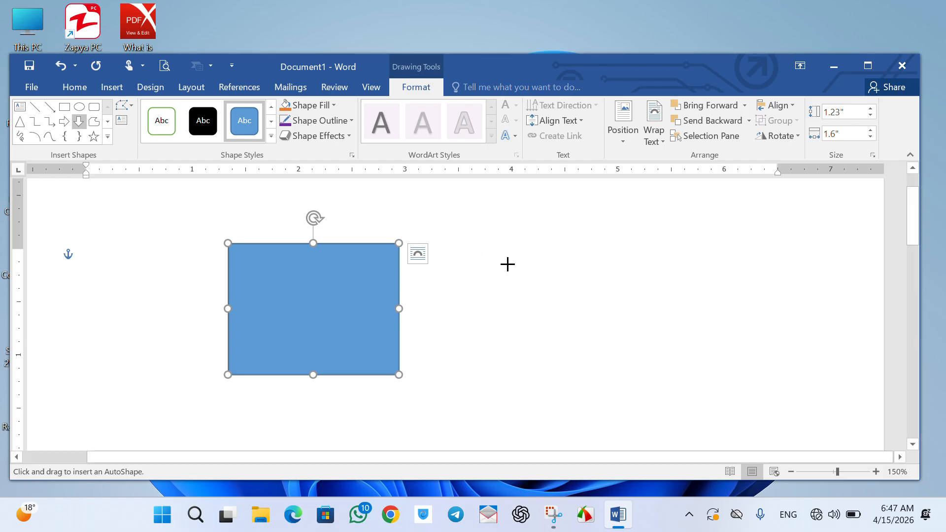
pyautogui.moveTo(475, 248); pyautogui.dragTo(623, 344)
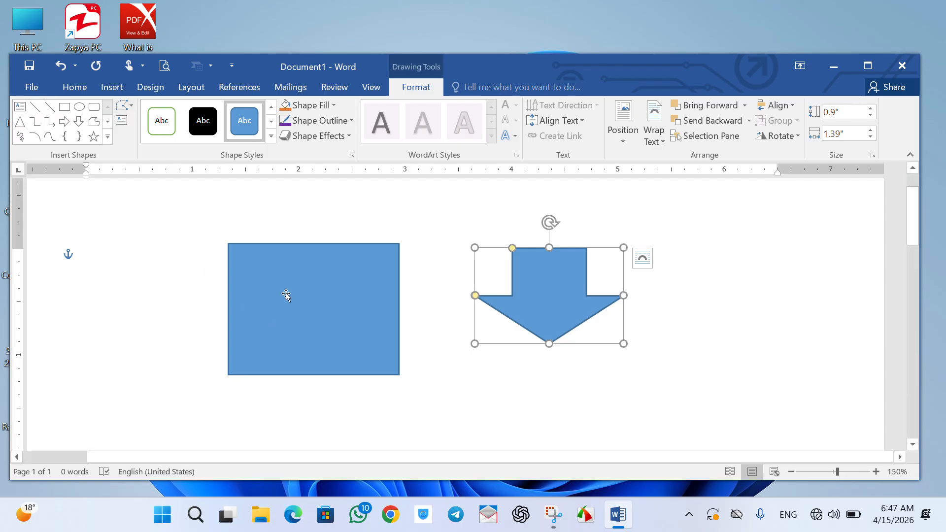
# Step: Change the rectangle into a chord shape
pyautogui.click(294, 276)
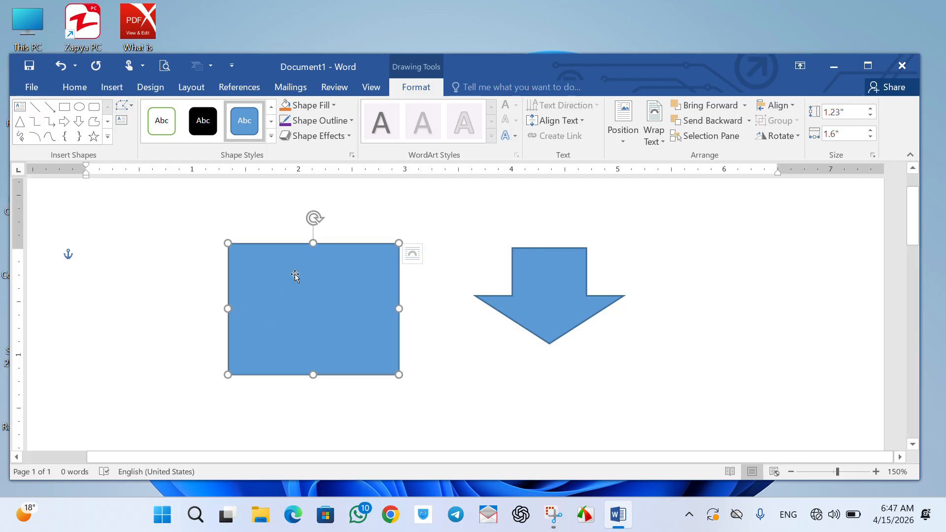
pyautogui.click(131, 106)
pyautogui.moveTo(170, 129)
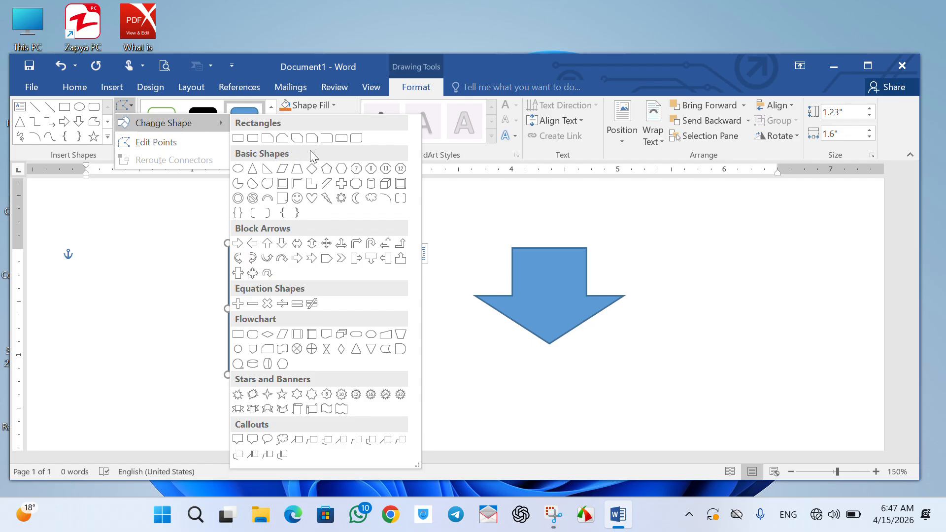
pyautogui.click(254, 198)
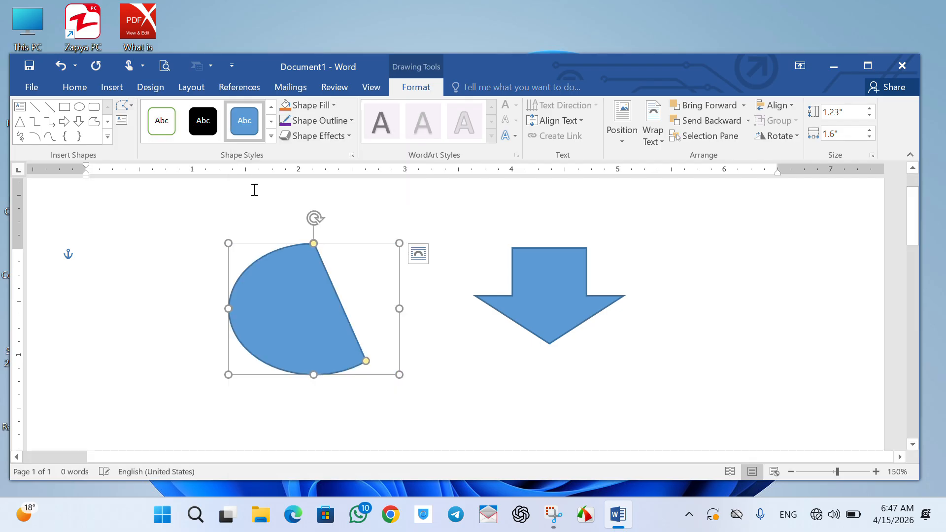
# Step: Edit the chord's points, reshaping its two straight-edge corners into a rounded freeform about 1.04" high and 1.55" wide
pyautogui.click(125, 105)
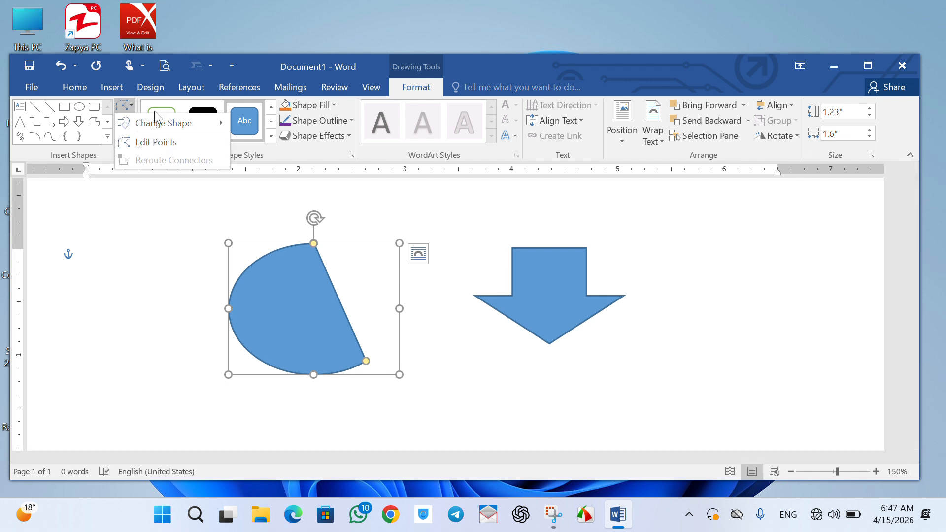
pyautogui.click(184, 143)
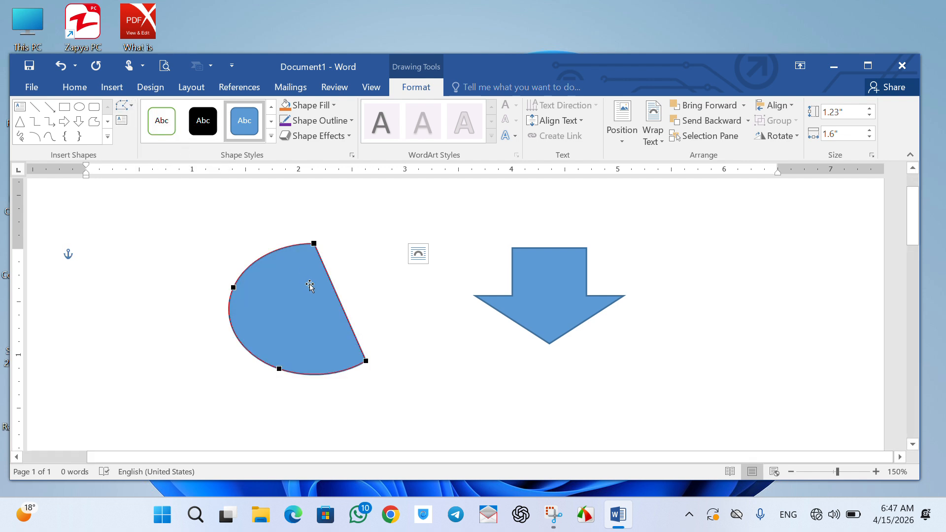
pyautogui.moveTo(315, 245); pyautogui.dragTo(298, 299)
pyautogui.moveTo(366, 362); pyautogui.dragTo(395, 330)
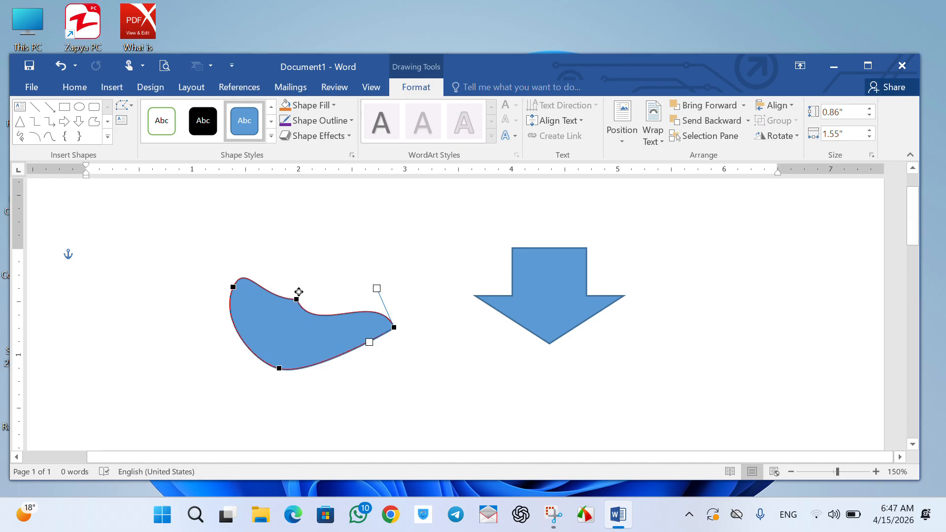
pyautogui.moveTo(298, 300); pyautogui.dragTo(318, 258)
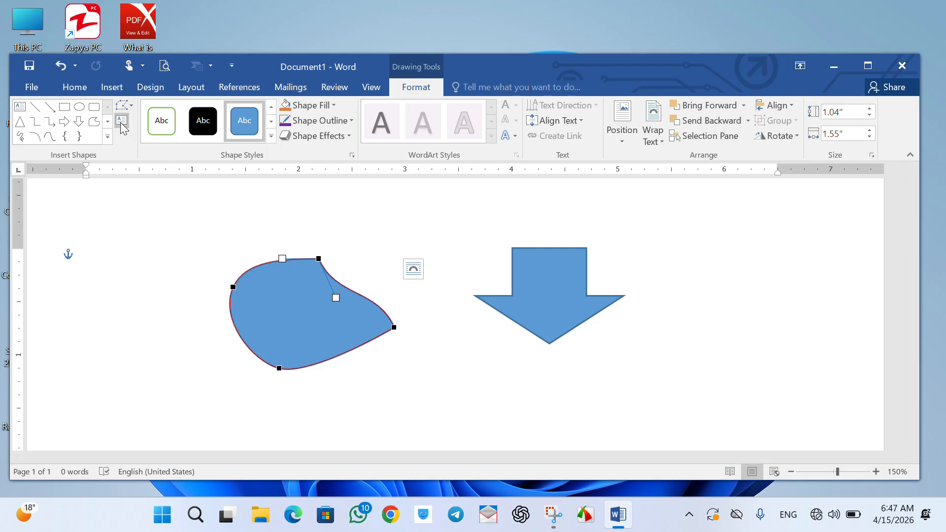
# Step: Place a text box over the reshaped figure and enter the sample text "sxhfjksdfksdjflkjdskf"
pyautogui.click(296, 317)
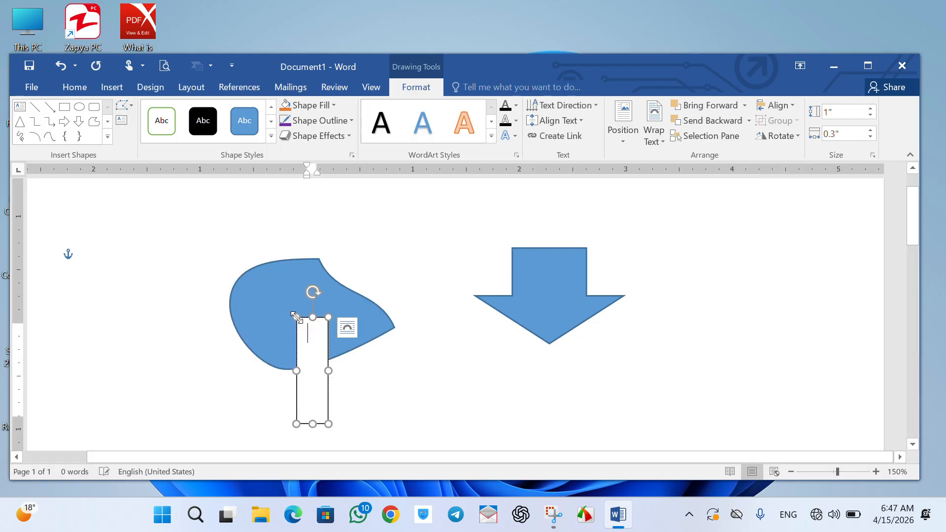
pyautogui.write('sxhfjksdfksdjflkjdskf\\')
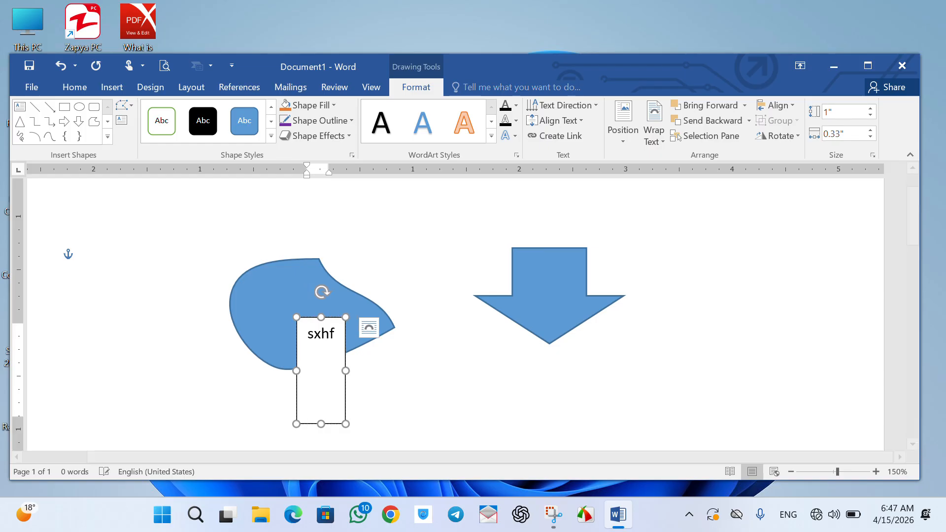
# Step: Clear the sample text and delete the text box
pyautogui.press('BackSpace')
pyautogui.press('BackSpace')
pyautogui.press('BackSpace')
pyautogui.press('BackSpace')
pyautogui.press('BackSpace')
pyautogui.press('BackSpace')
pyautogui.press('BackSpace')
pyautogui.press('BackSpace')
pyautogui.press('BackSpace')
pyautogui.press('BackSpace')
pyautogui.press('BackSpace')
pyautogui.press('BackSpace')
pyautogui.press('BackSpace')
pyautogui.press('BackSpace')
pyautogui.press('BackSpace')
pyautogui.press('BackSpace')
pyautogui.press('BackSpace')
pyautogui.press('BackSpace')
pyautogui.press('BackSpace')
pyautogui.press('BackSpace')
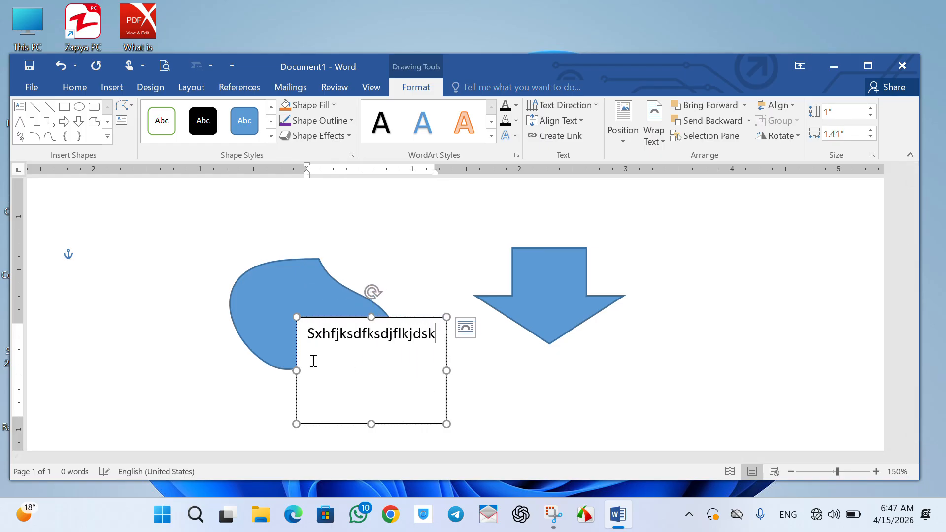
pyautogui.click(323, 318)
pyautogui.press('Delete')
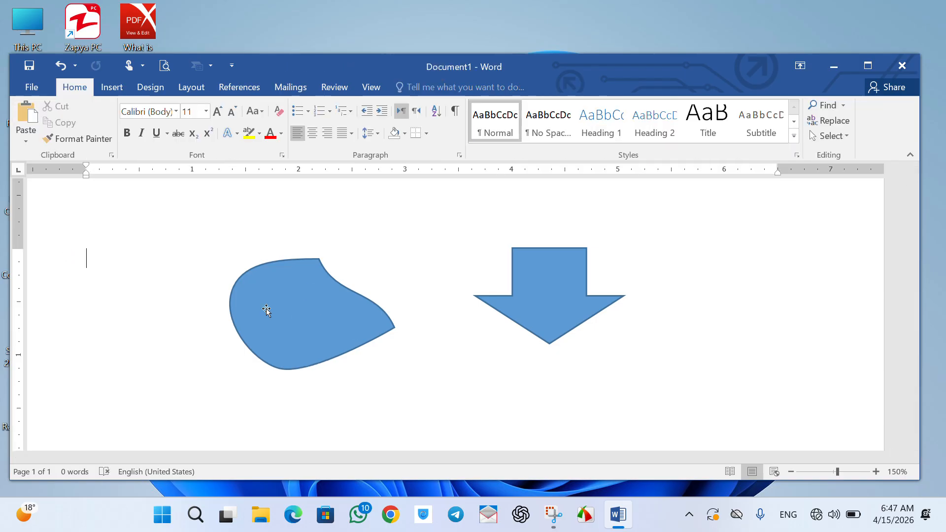
# Step: Undo the text box's deletion and the clearing of its sample text
pyautogui.click(310, 333)
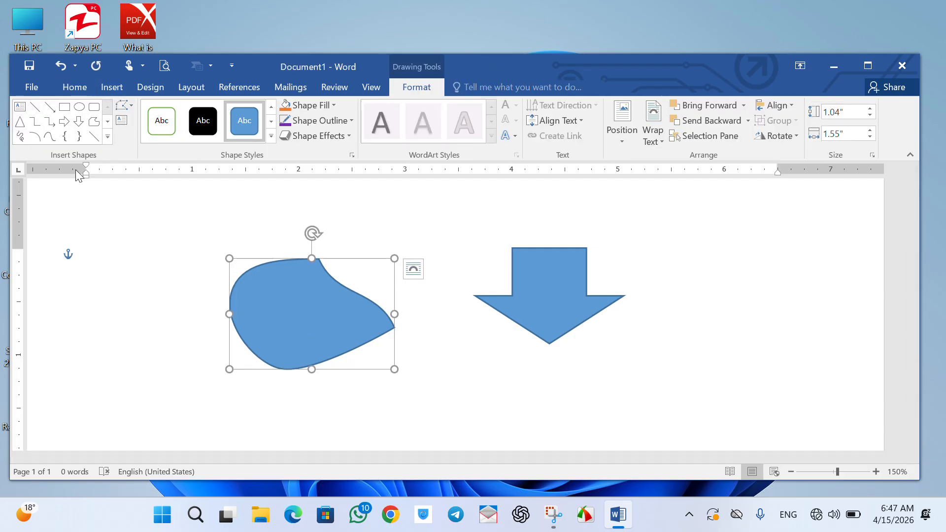
pyautogui.hotkey('ctrl', 'z')
pyautogui.hotkey('ctrl', 'z')
pyautogui.hotkey('ctrl', 'z')
pyautogui.hotkey('ctrl', 'z')
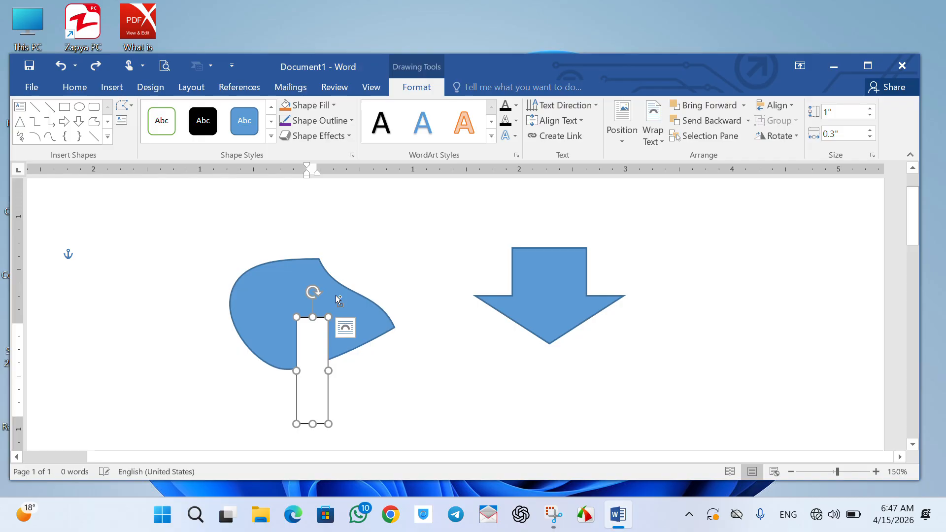
pyautogui.write('fjksdfks')
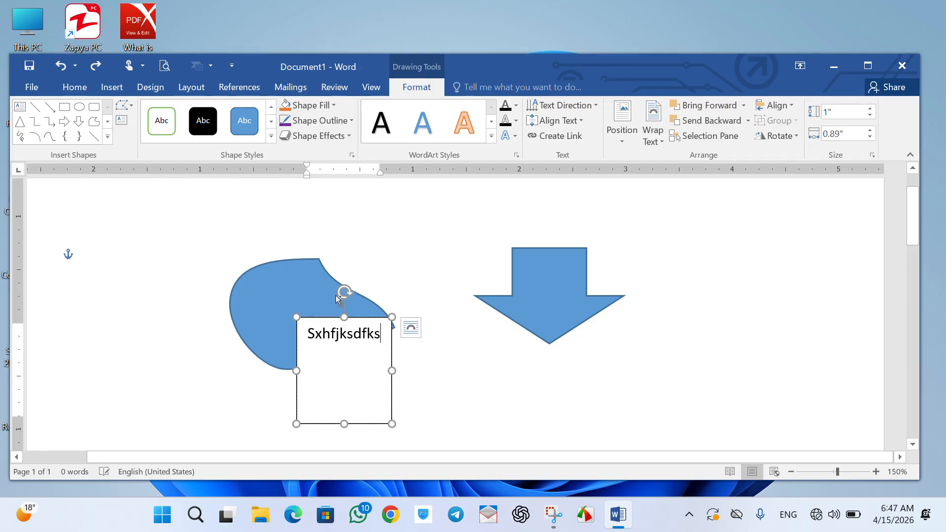
pyautogui.write('djflkjds')
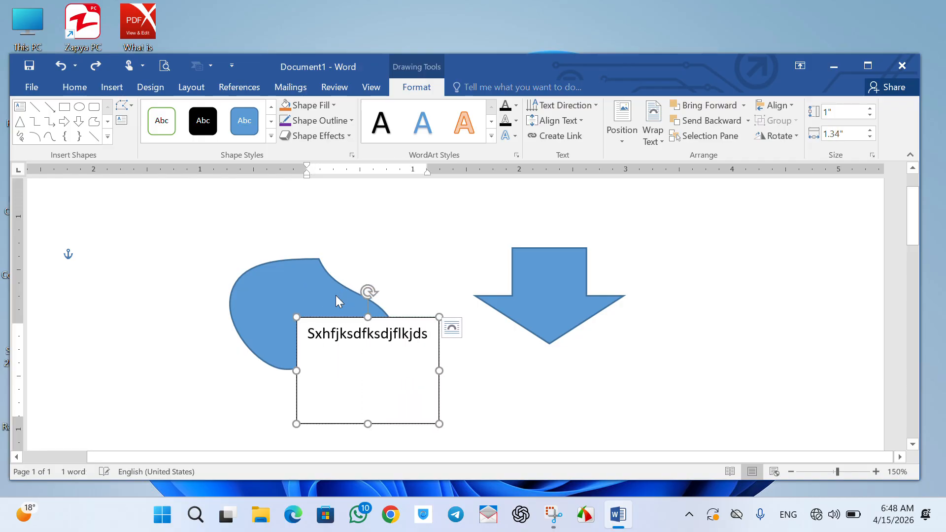
pyautogui.press('BackSpace')
pyautogui.press('Escape')
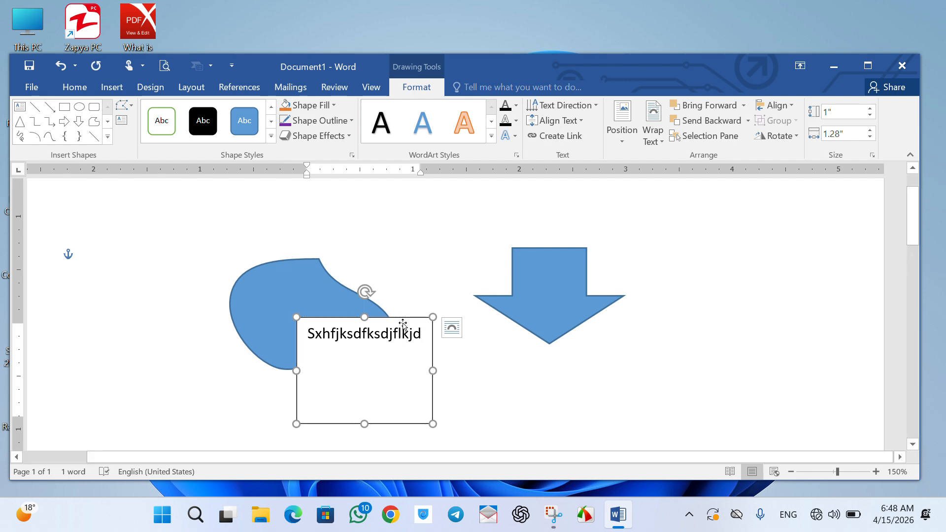
# Step: Delete the text box and the reshaped blue figure, keeping only the down arrow
pyautogui.press('Delete')
pyautogui.click(304, 322)
pyautogui.press('Delete')
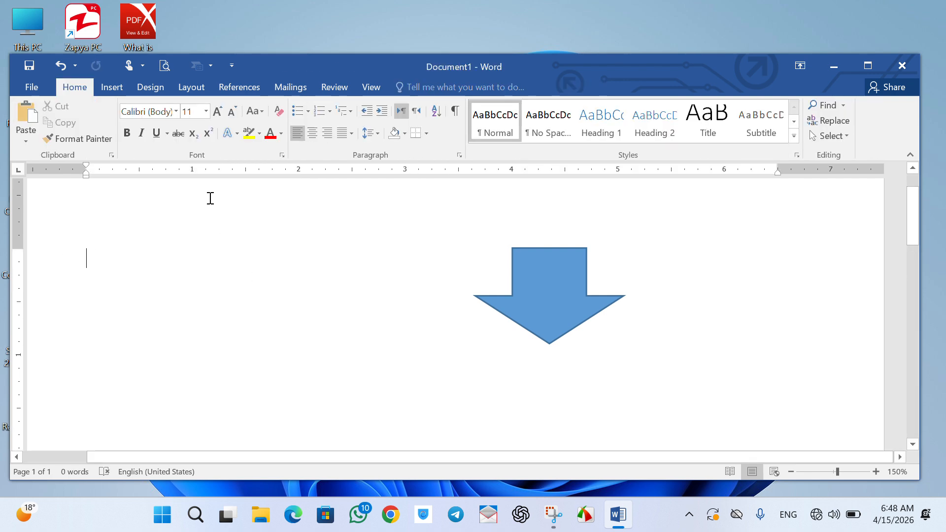
# Step: Draw a rectangle about 1.1" high and 1.61" wide on the empty side of the down arrow
pyautogui.click(121, 87)
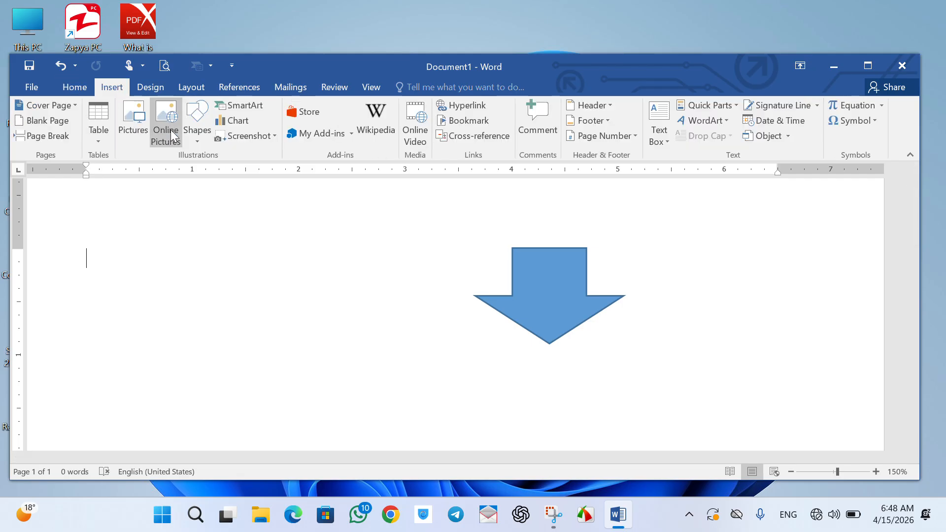
pyautogui.click(203, 132)
pyautogui.click(235, 171)
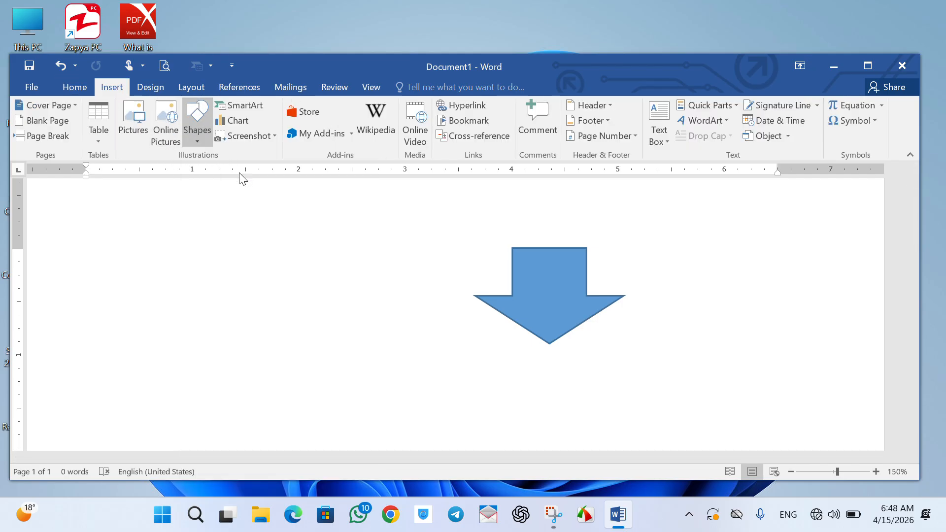
pyautogui.moveTo(222, 240); pyautogui.dragTo(394, 356)
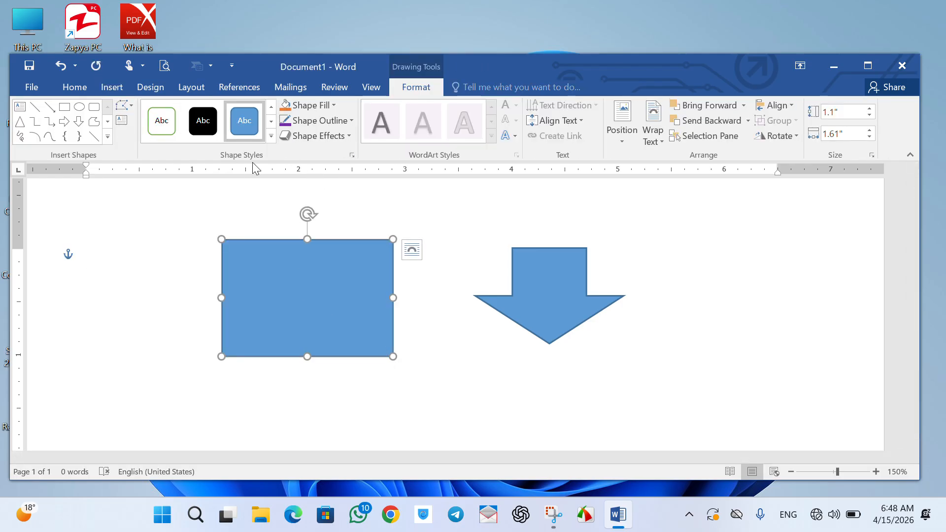
# Step: Apply the solid orange theme style to the rectangle, then replace it with the solid black theme style in the same row
pyautogui.click(271, 136)
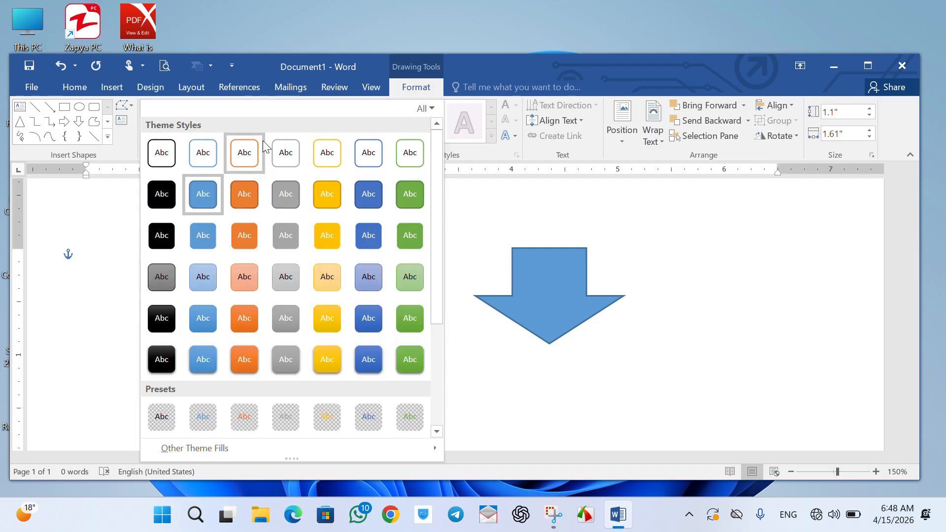
pyautogui.click(250, 196)
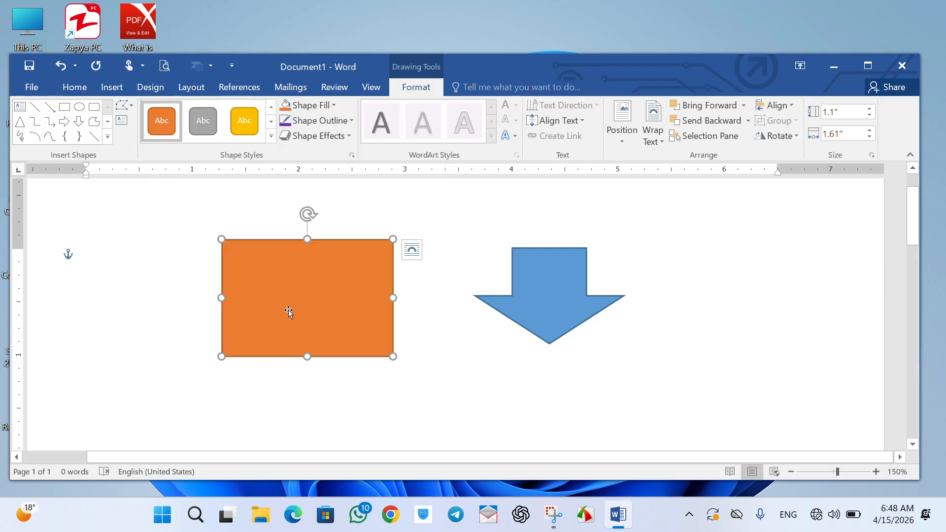
pyautogui.click(271, 136)
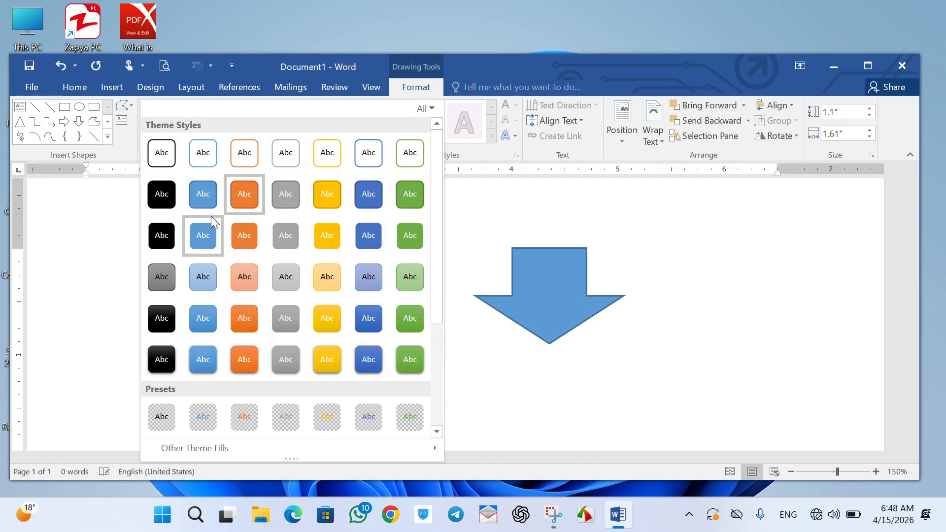
pyautogui.click(168, 204)
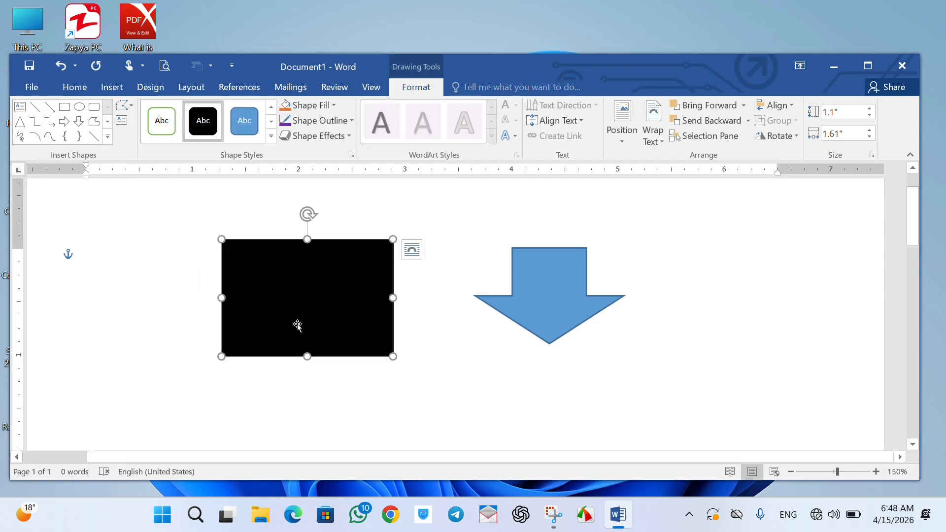
# Step: Fill the rectangle with a darker orange theme color and set its outline weight to 2¼ pt
pyautogui.click(333, 106)
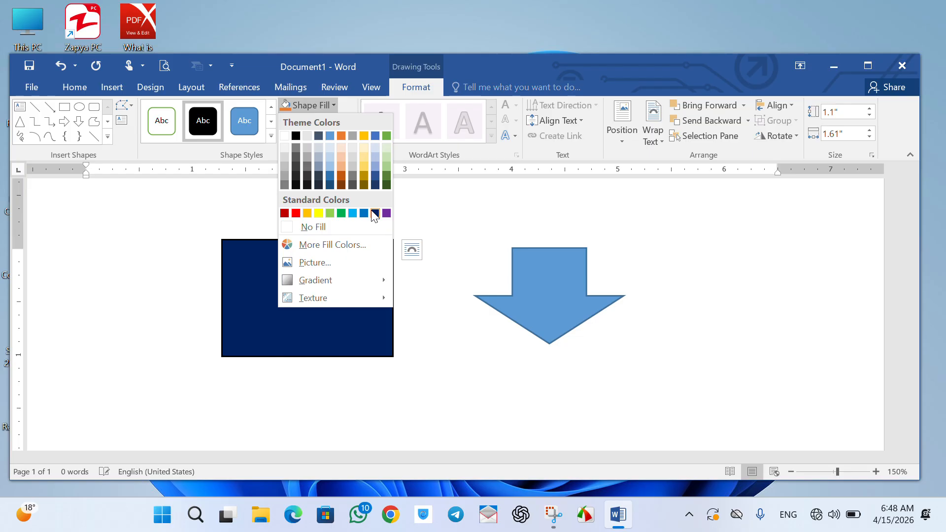
pyautogui.click(342, 171)
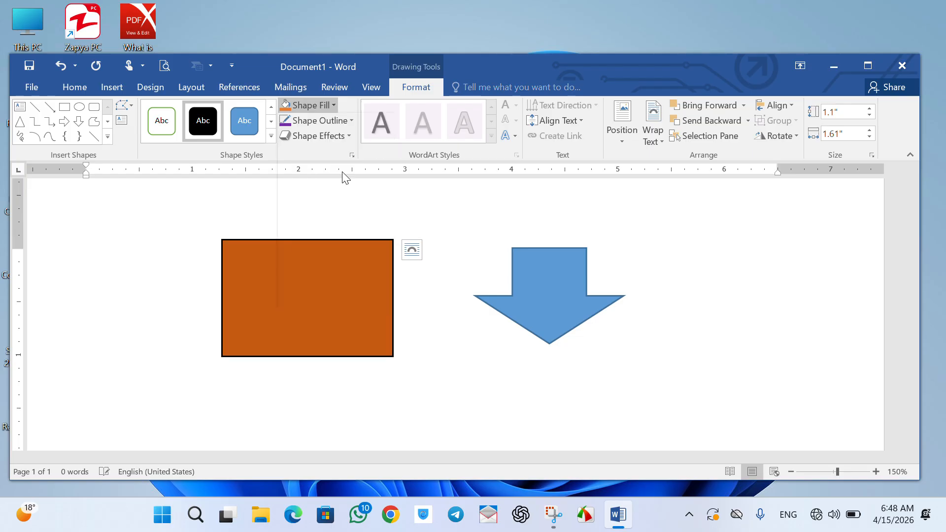
pyautogui.click(350, 120)
pyautogui.moveTo(330, 276)
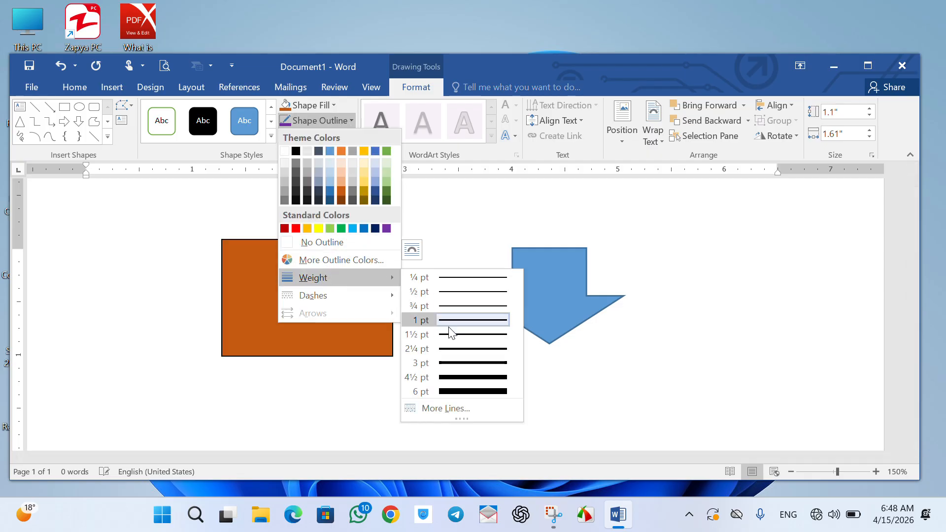
pyautogui.click(452, 349)
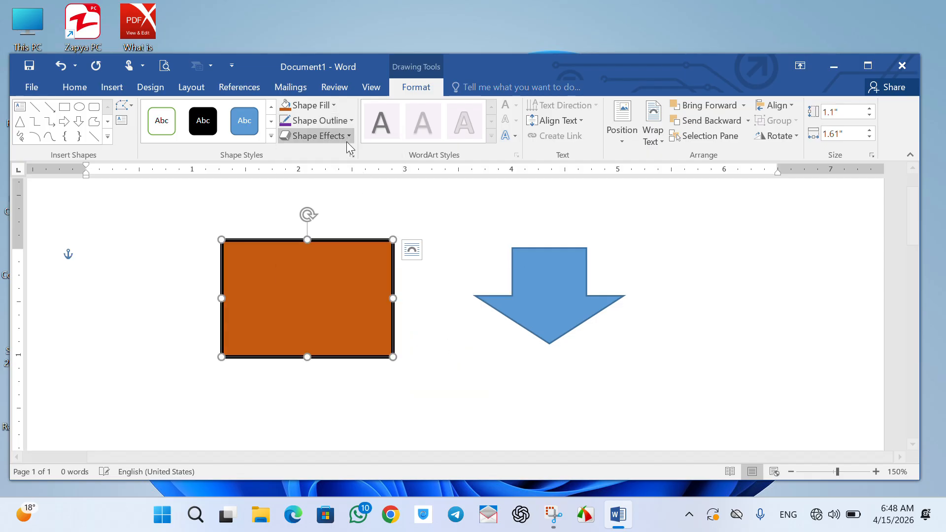
# Step: Give the rectangle's outline a dashed line style and color it standard red
pyautogui.click(341, 125)
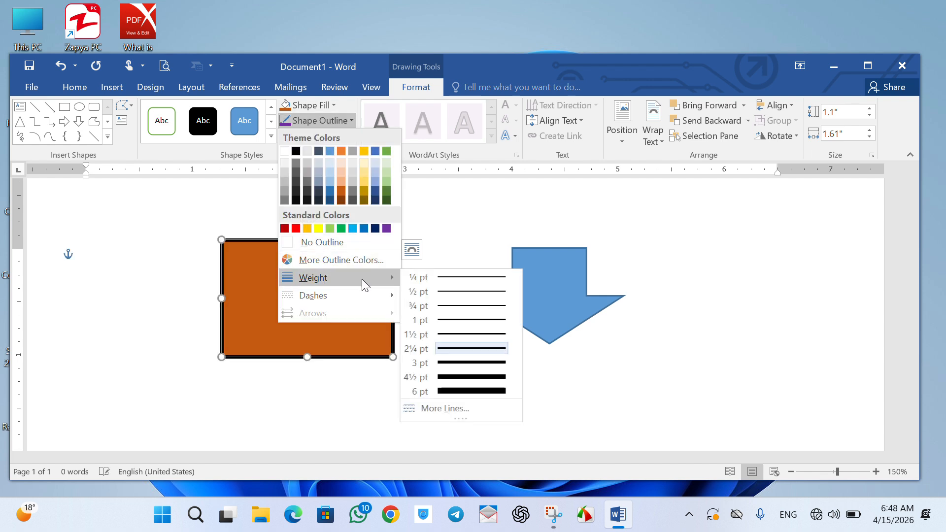
pyautogui.moveTo(365, 294)
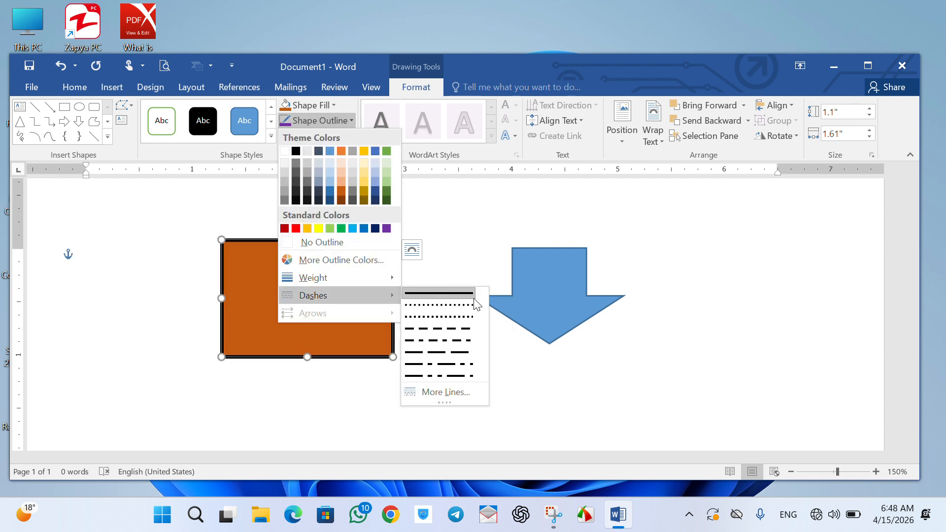
pyautogui.click(468, 325)
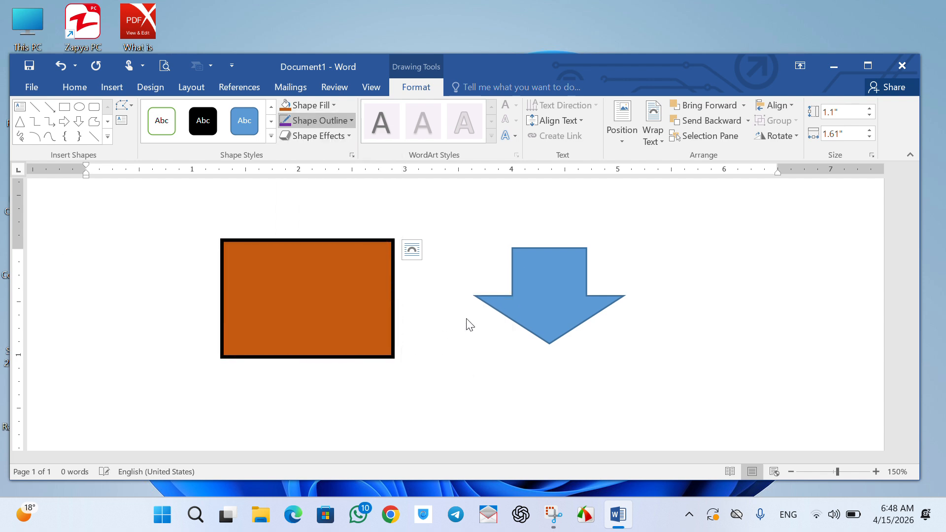
pyautogui.click(351, 120)
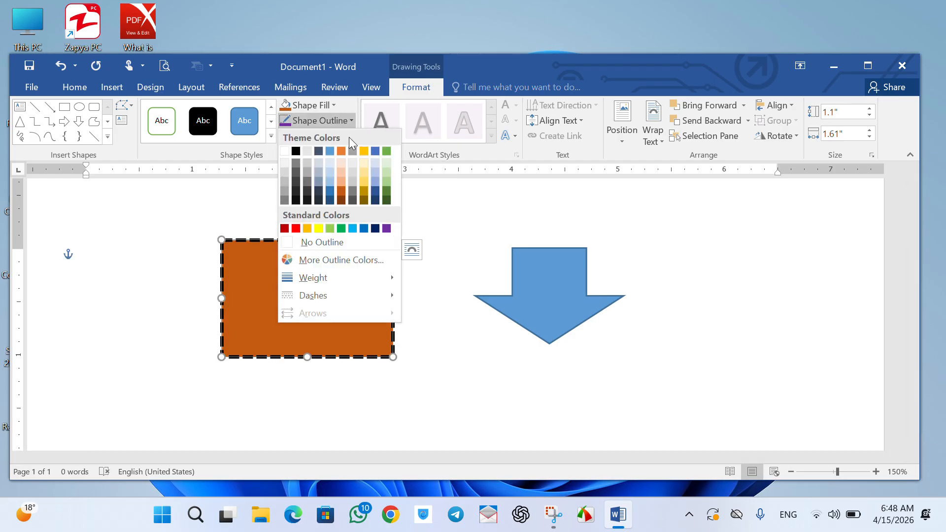
pyautogui.click(296, 228)
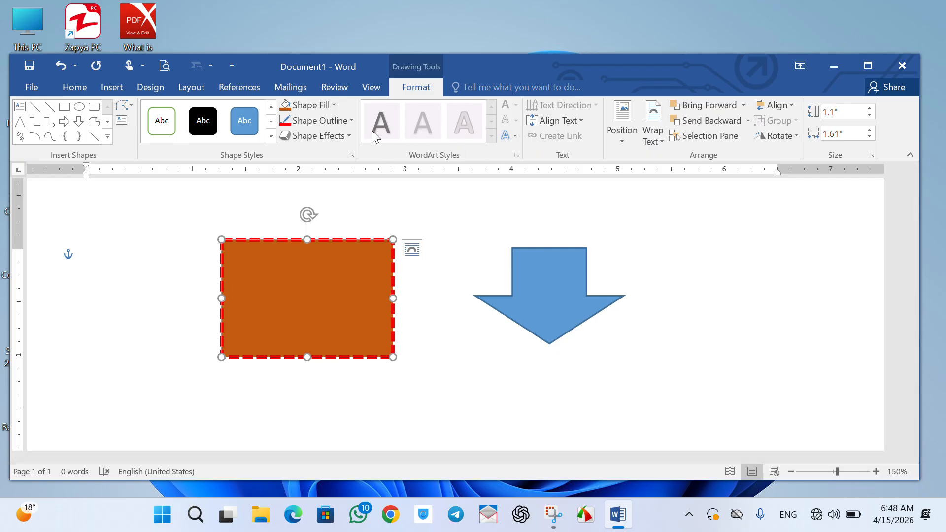
# Step: Add the text "DiT" inside the orange rectangle
pyautogui.rightClick(317, 295)
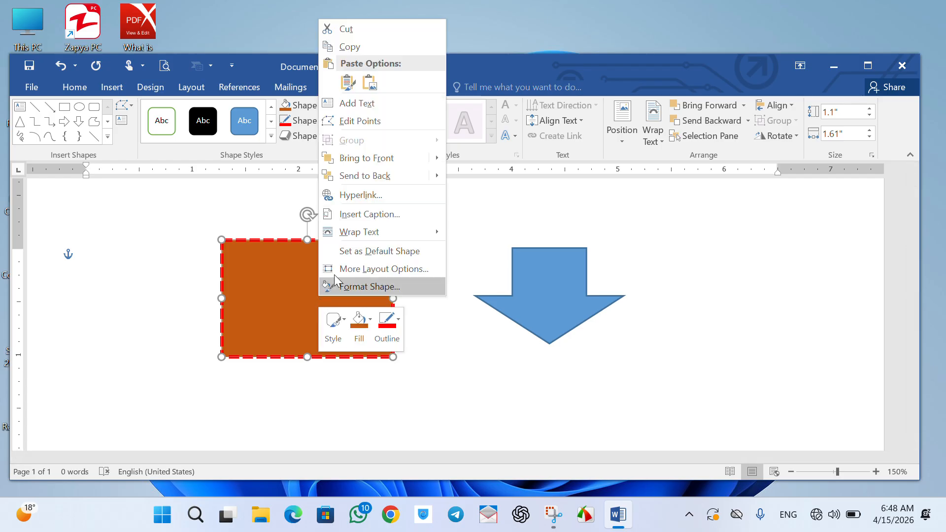
pyautogui.click(356, 102)
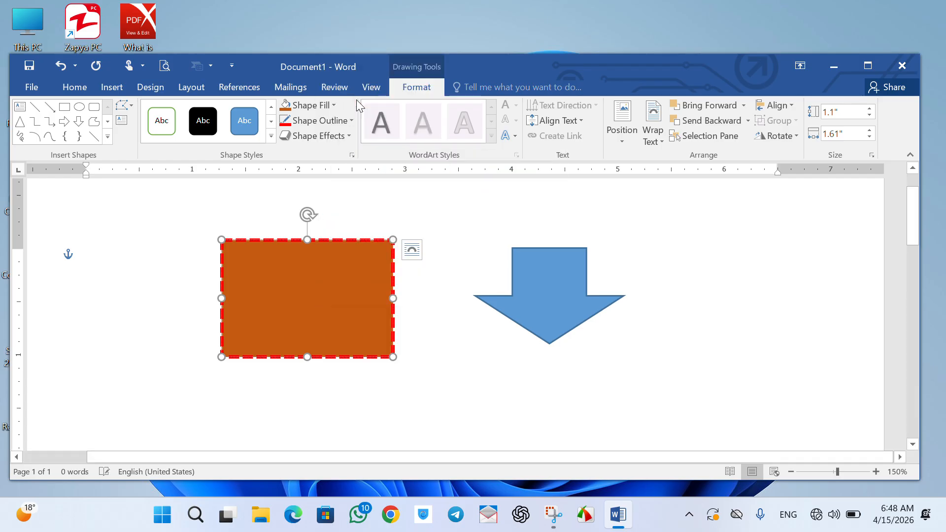
pyautogui.tripleClick(257, 289)
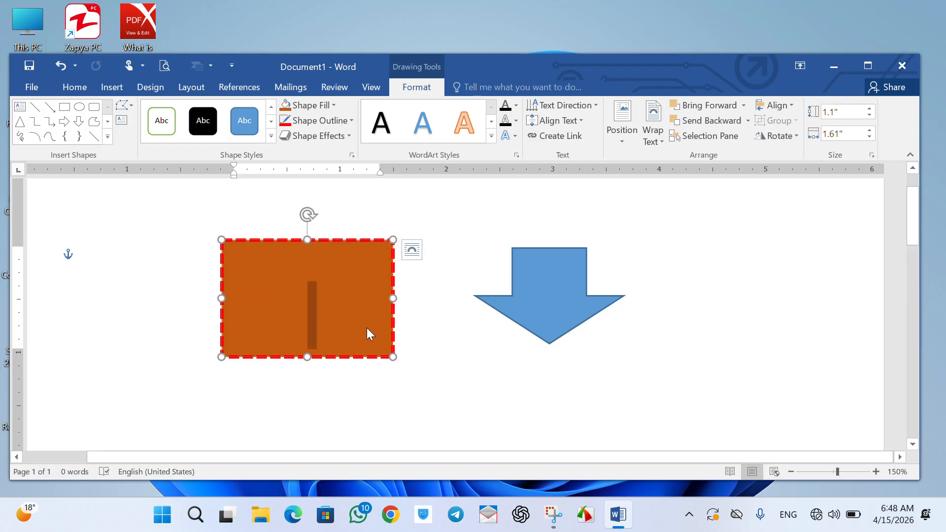
pyautogui.write('DiT')
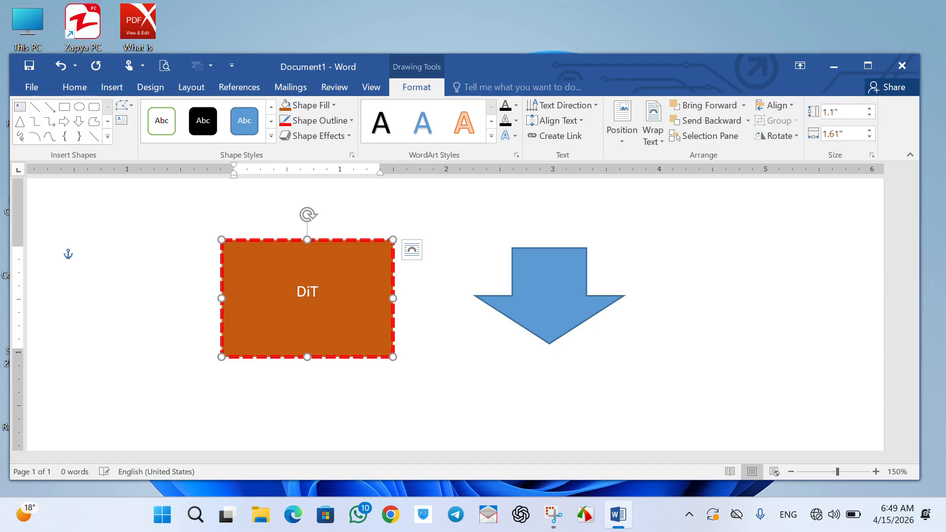
pyautogui.click(528, 353)
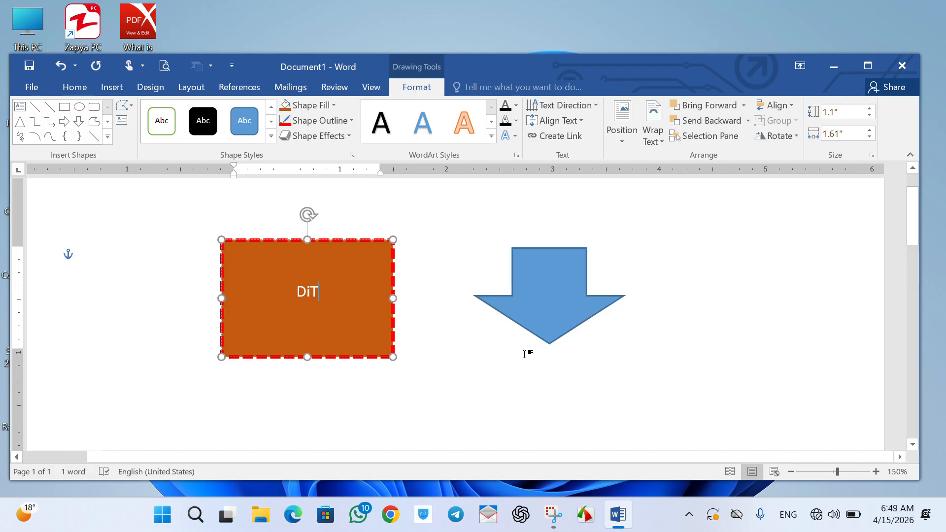
# Step: Apply the gold WordArt style with a gold outline to the text "DiT" in the rectangle
pyautogui.click(317, 290)
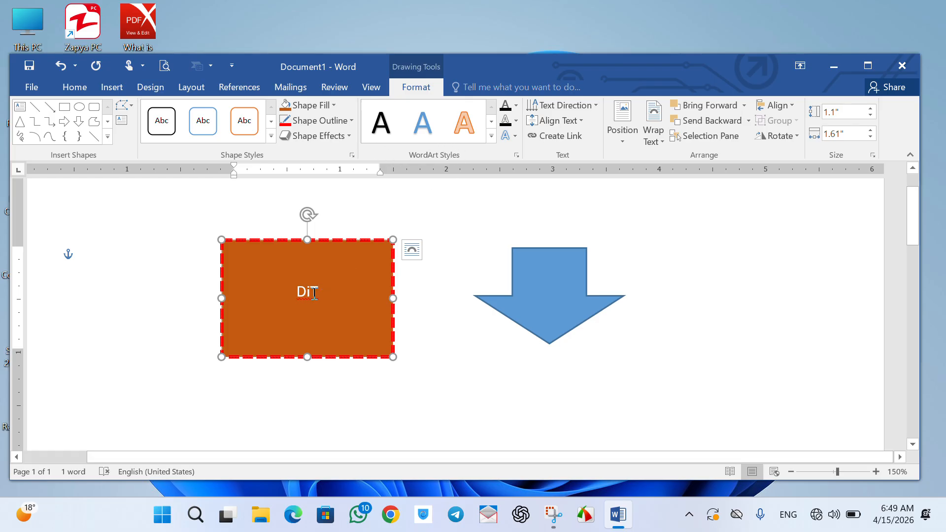
pyautogui.moveTo(317, 294); pyautogui.dragTo(296, 293)
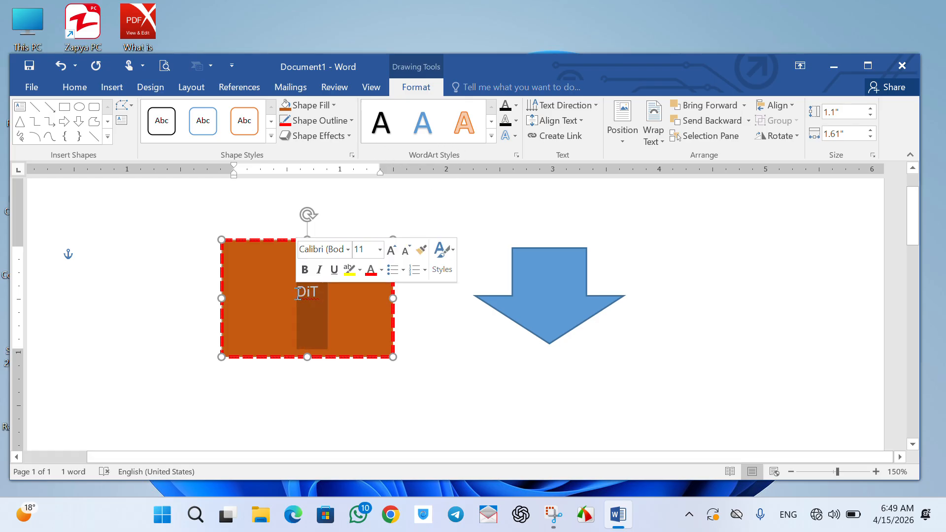
pyautogui.click(491, 137)
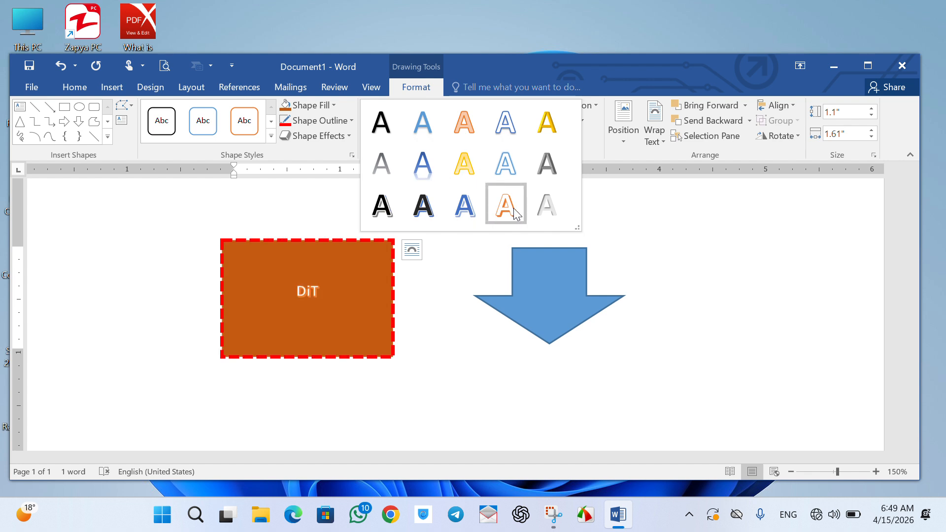
pyautogui.click(471, 176)
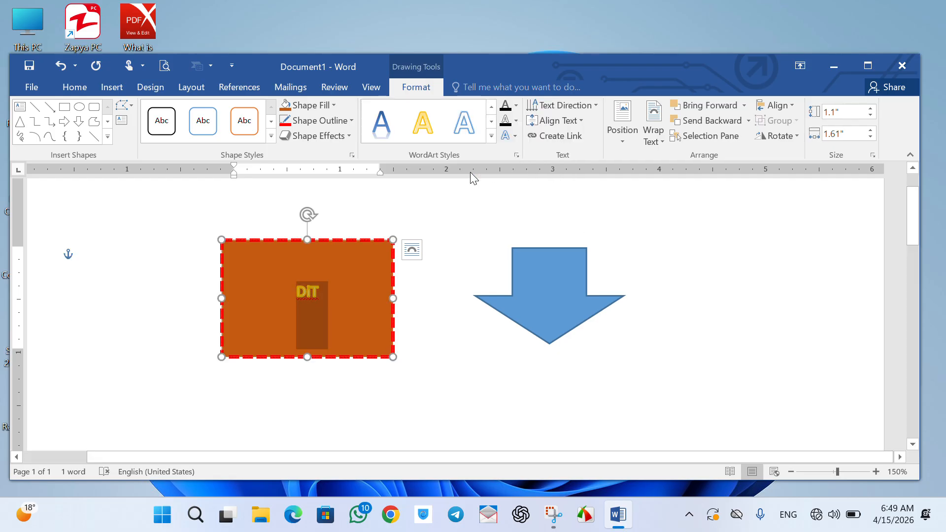
pyautogui.click(492, 137)
pyautogui.click(640, 198)
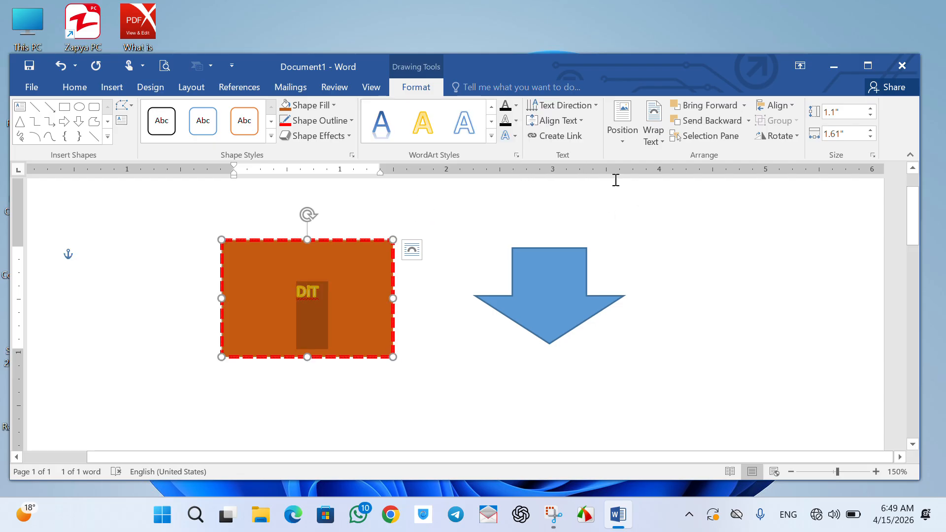
# Step: Enlarge the selected "DiT" text step by step until it nearly fills the rectangle's height
pyautogui.click(516, 106)
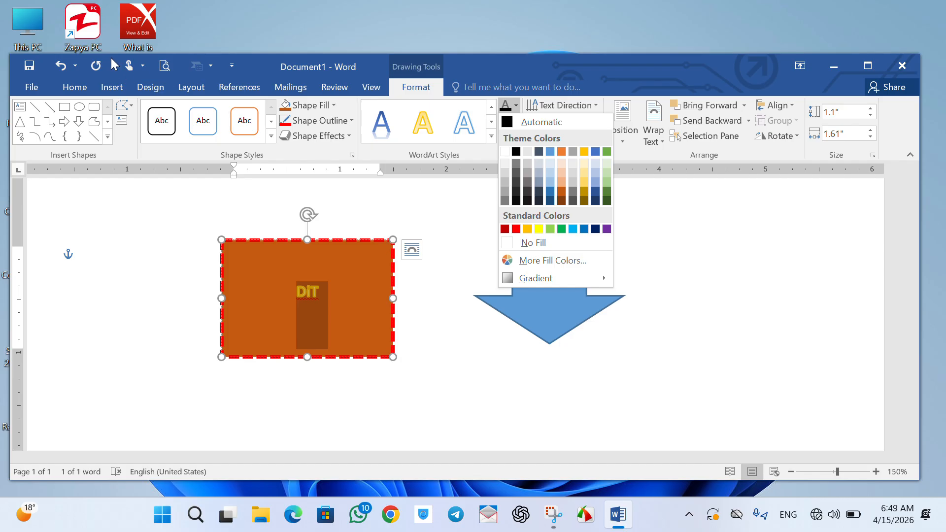
pyautogui.click(300, 281)
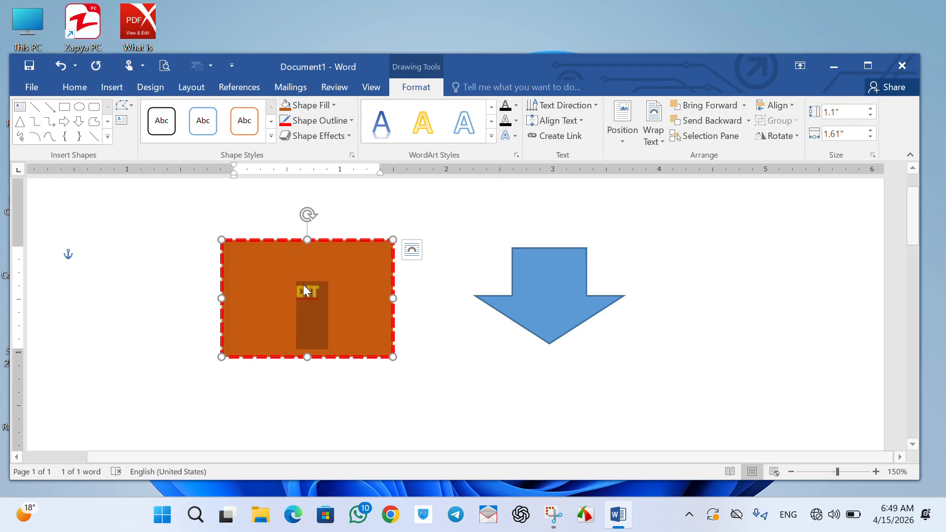
pyautogui.hotkey('ctrl', ']')
pyautogui.hotkey('ctrl', ']')
pyautogui.hotkey('ctrl', ']')
pyautogui.hotkey('ctrl', ']')
pyautogui.hotkey('ctrl', ']')
pyautogui.hotkey('ctrl', ']')
pyautogui.hotkey('ctrl', ']')
pyautogui.hotkey('ctrl', ']')
pyautogui.hotkey('ctrl', ']')
pyautogui.hotkey('ctrl', ']')
pyautogui.hotkey('ctrl', ']')
pyautogui.hotkey('ctrl', ']')
pyautogui.hotkey('ctrl', ']')
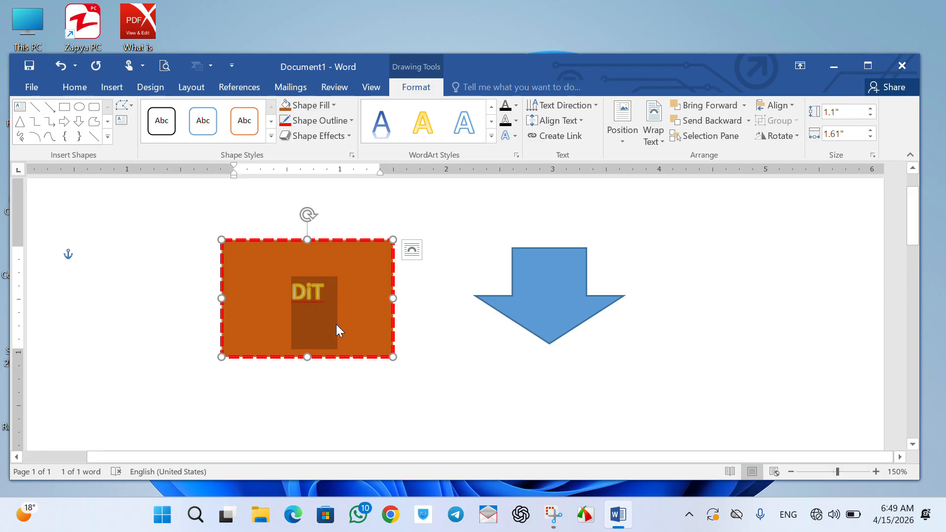
pyautogui.hotkey('ctrl', ']')
pyautogui.hotkey('ctrl', ']')
pyautogui.hotkey('ctrl', ']')
pyautogui.hotkey('ctrl', ']')
pyautogui.hotkey('ctrl', ']')
pyautogui.hotkey('ctrl', ']')
pyautogui.hotkey('ctrl', ']')
pyautogui.hotkey('ctrl', ']')
pyautogui.hotkey('ctrl', ']')
pyautogui.hotkey('ctrl', ']')
pyautogui.hotkey('ctrl', ']')
pyautogui.hotkey('ctrl', ']')
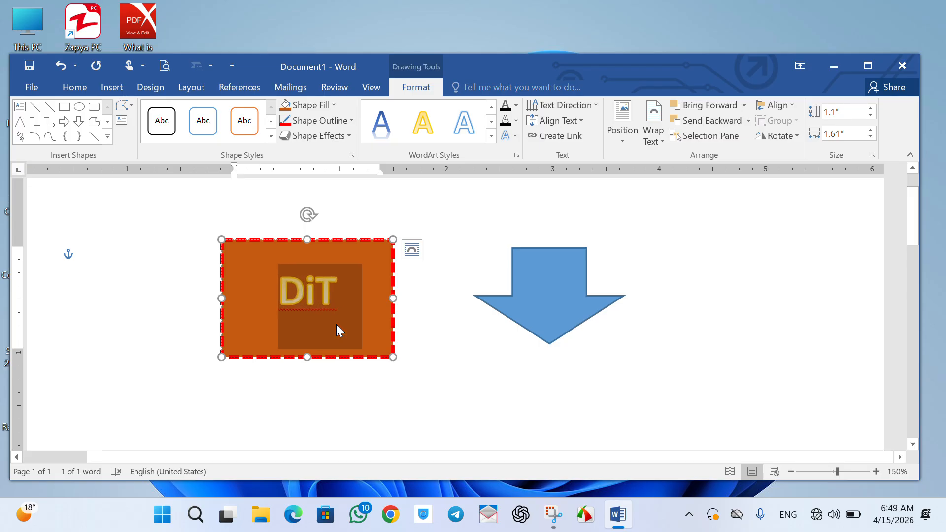
pyautogui.hotkey('ctrl', ']')
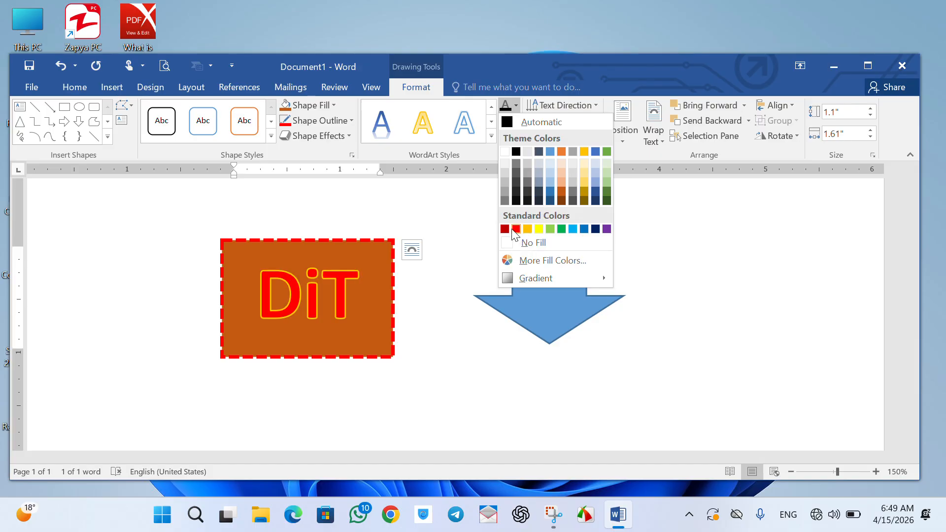
# Step: Fill the "DiT" text with standard red and give it a 1½ pt yellow outline
pyautogui.click(516, 229)
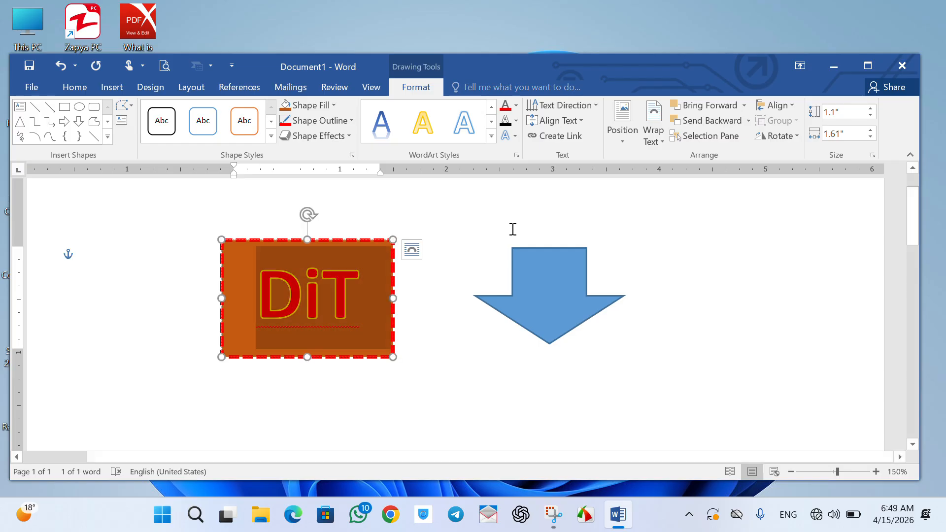
pyautogui.click(517, 122)
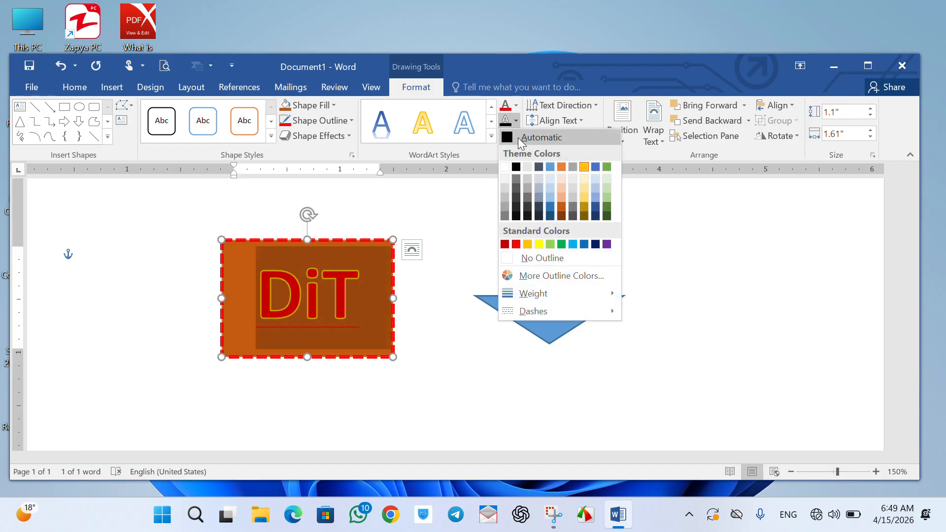
pyautogui.moveTo(552, 293)
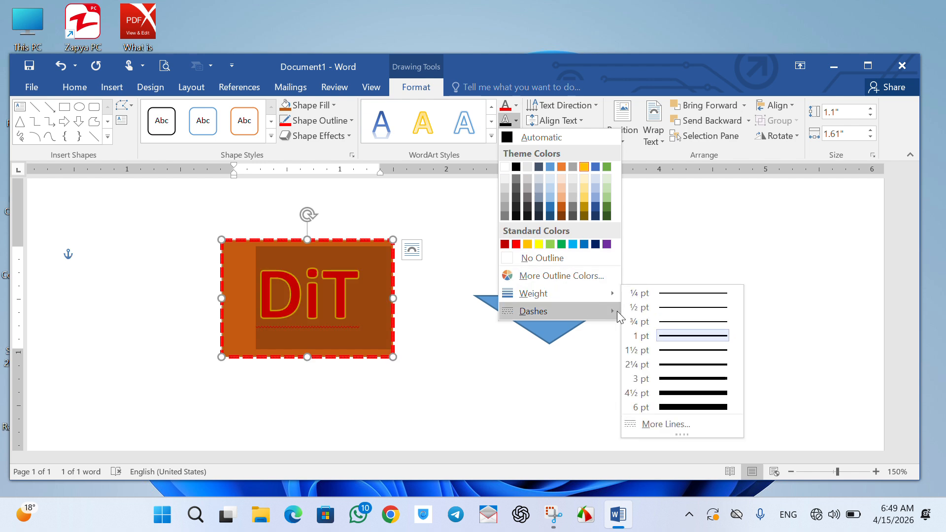
pyautogui.click(669, 352)
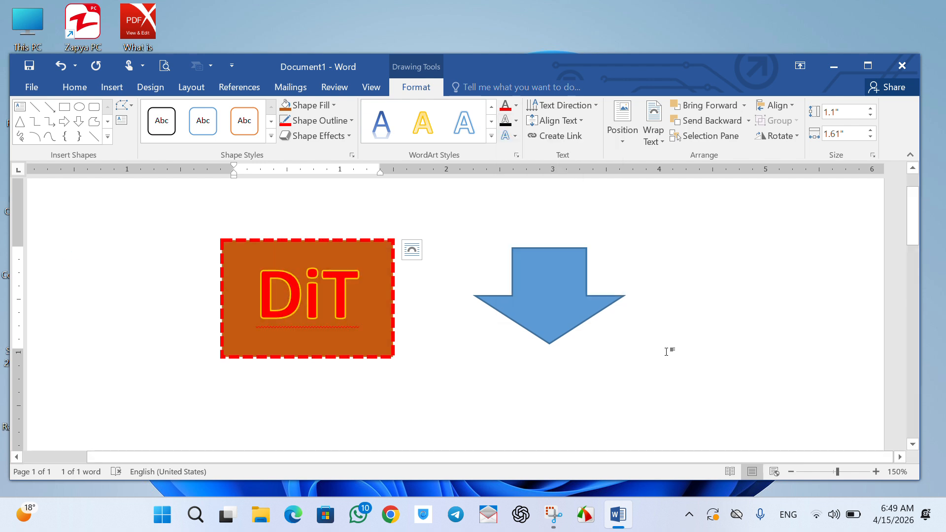
pyautogui.click(517, 121)
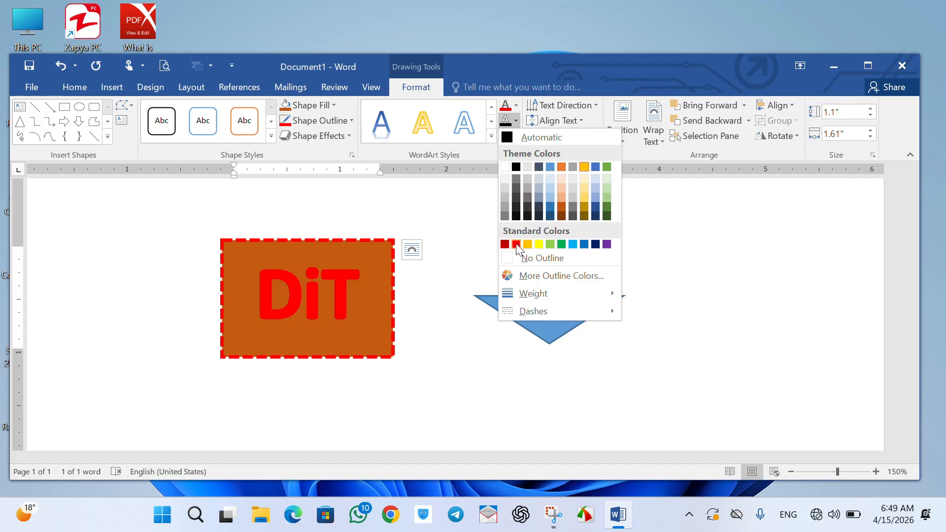
pyautogui.click(539, 244)
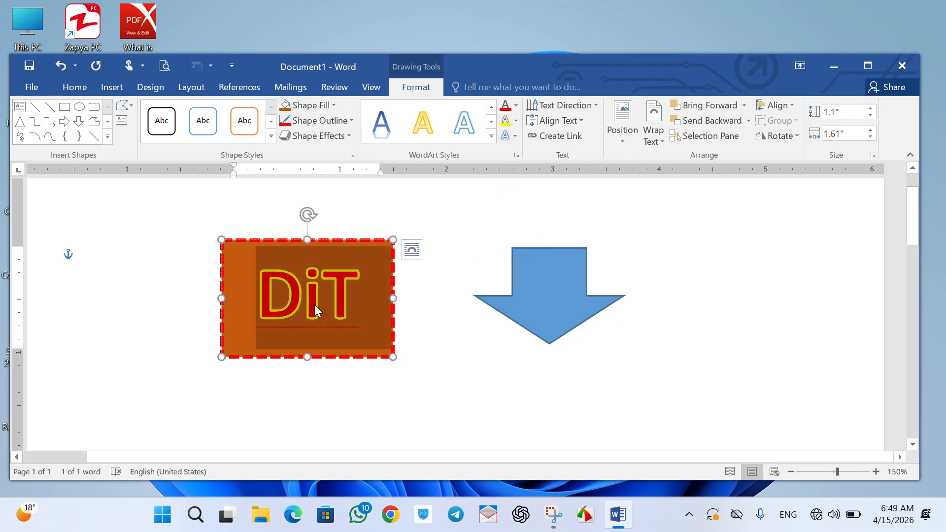
# Step: Change the outline of the "DiT" text to a dashed line style
pyautogui.click(518, 122)
pyautogui.moveTo(591, 300)
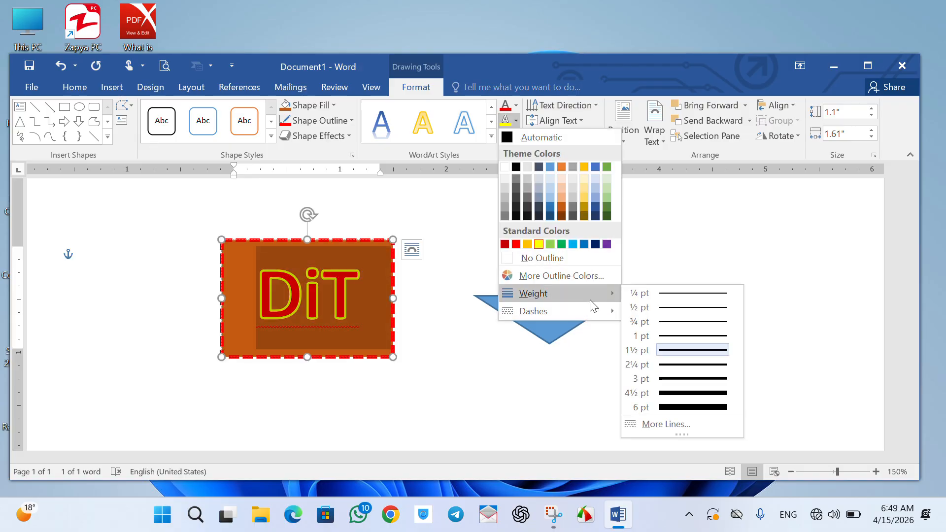
pyautogui.click(662, 338)
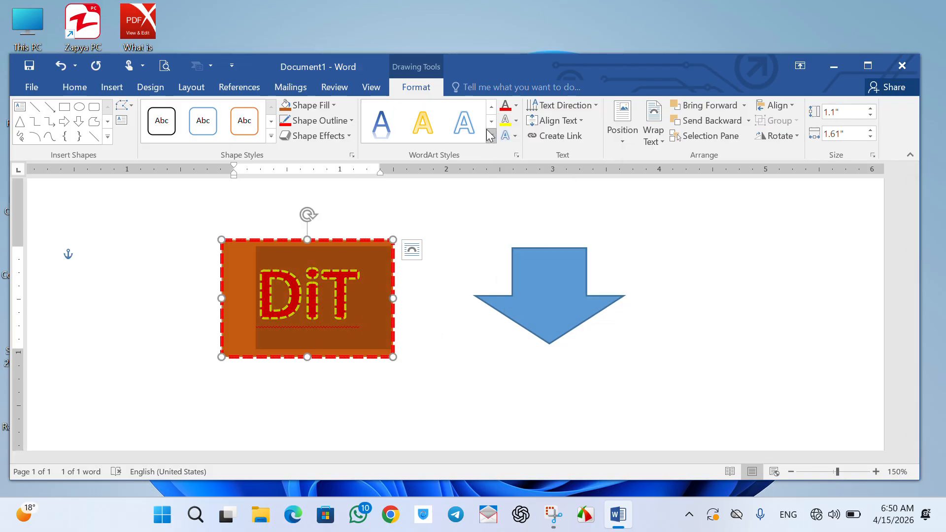
# Step: Preview the shadow, reflection, glow and 3-D rotation text effects, and apply the upward arch Follow Path transform to "DiT"
pyautogui.click(517, 134)
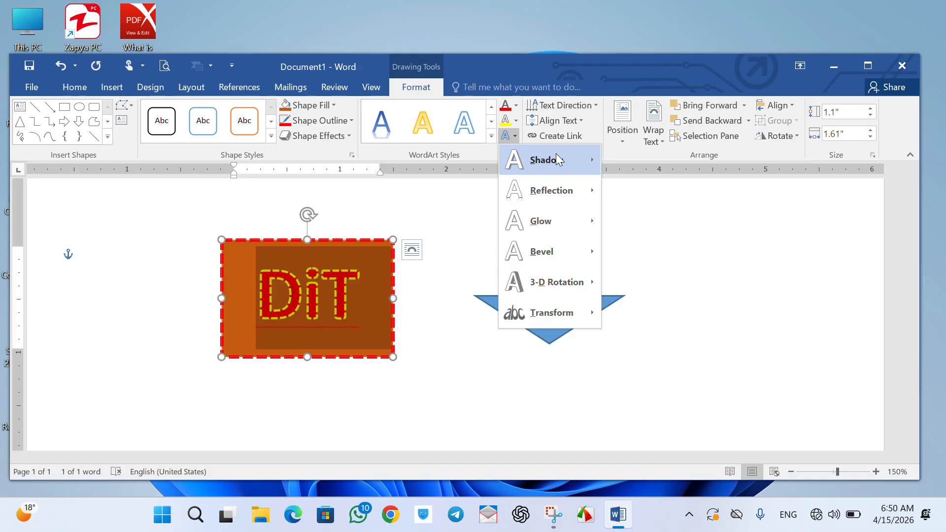
pyautogui.moveTo(585, 156)
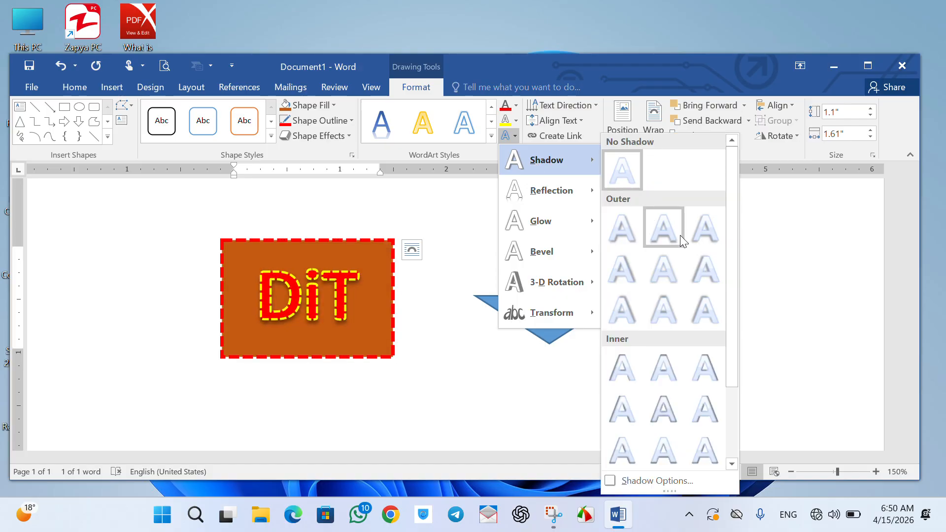
pyautogui.moveTo(588, 190)
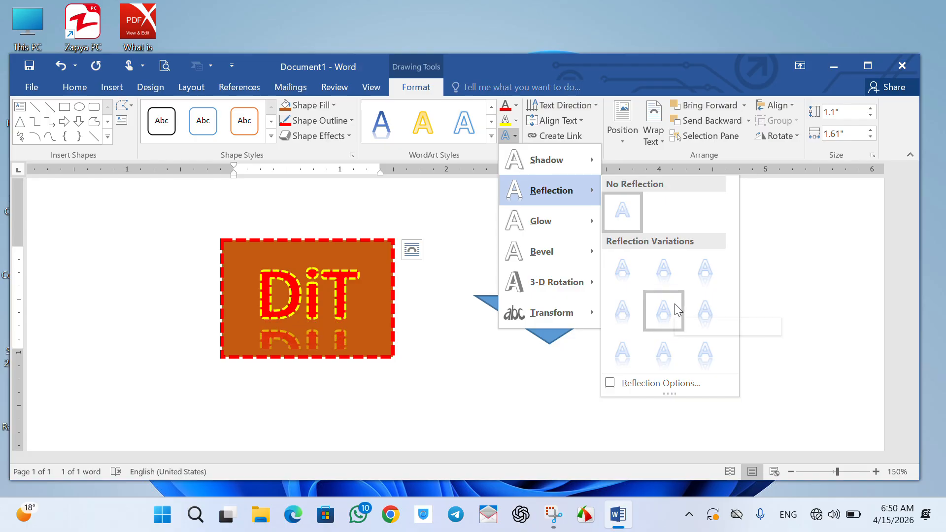
pyautogui.moveTo(560, 219)
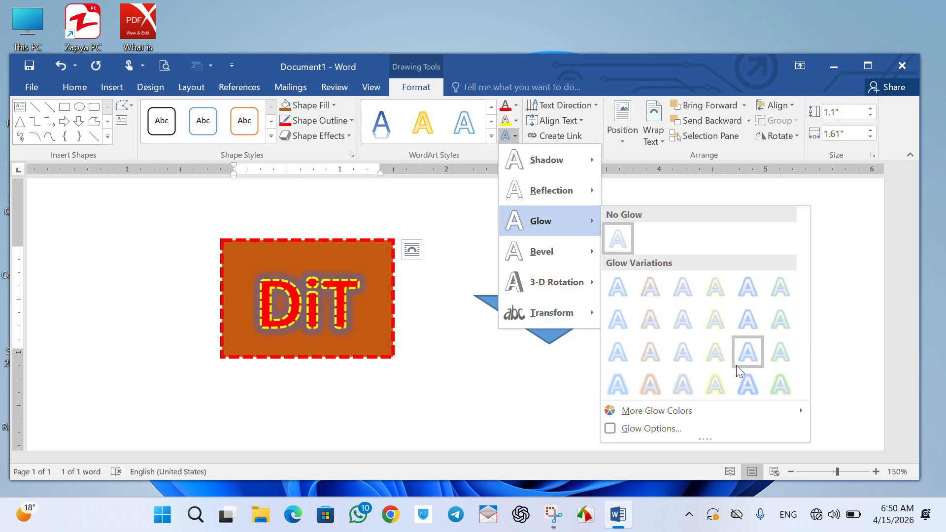
pyautogui.moveTo(574, 244)
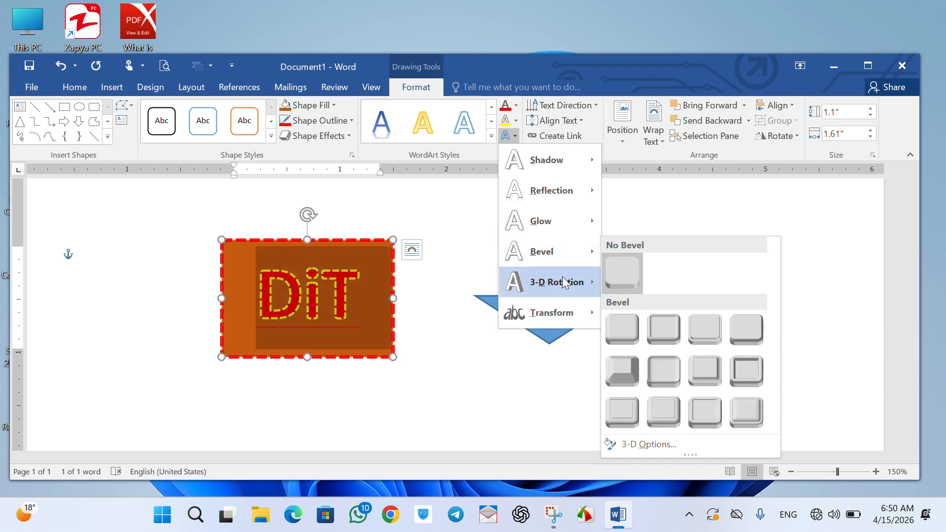
pyautogui.moveTo(579, 285)
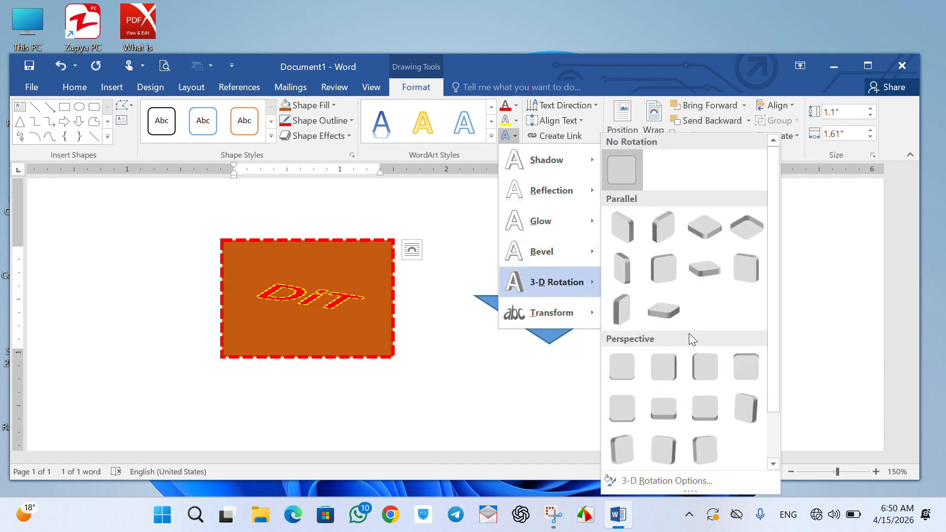
pyautogui.moveTo(577, 310)
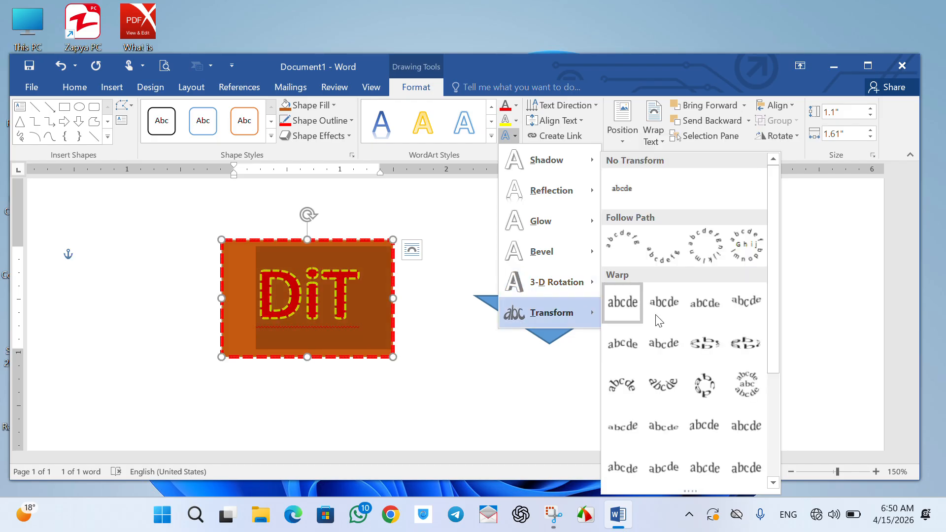
pyautogui.click(634, 251)
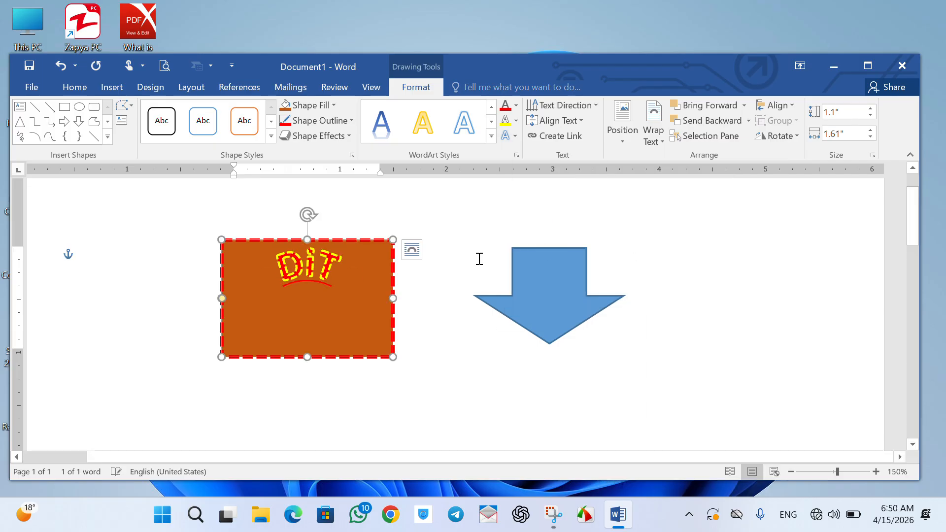
# Step: Add the text "jdskfj" to the document body beside the orange rectangle
pyautogui.click(412, 270)
pyautogui.write('jdskfj')
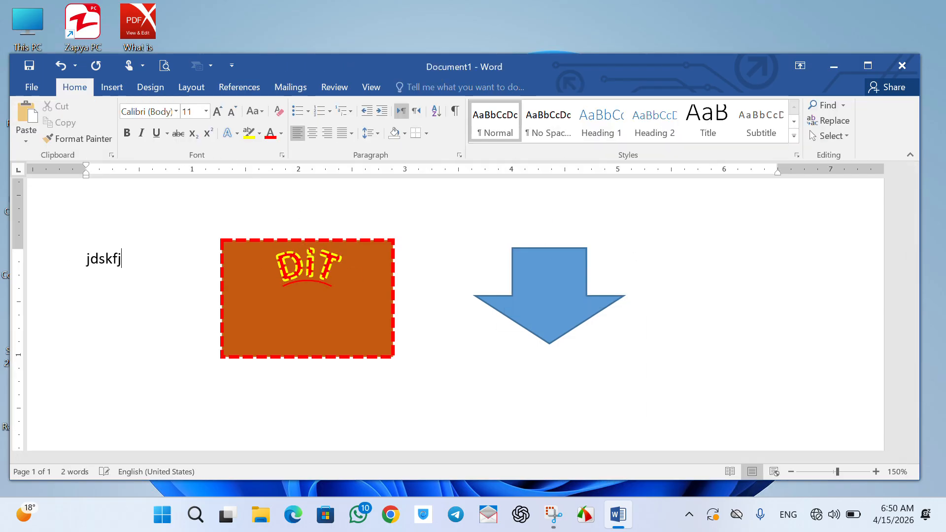
# Step: Try replacing the rectangle's text with "ksdj" and "kdsf" on two lines, and undo the replacement
pyautogui.tripleClick(343, 269)
pyautogui.write('ksdj')
pyautogui.press('Return')
pyautogui.write('kdsf')
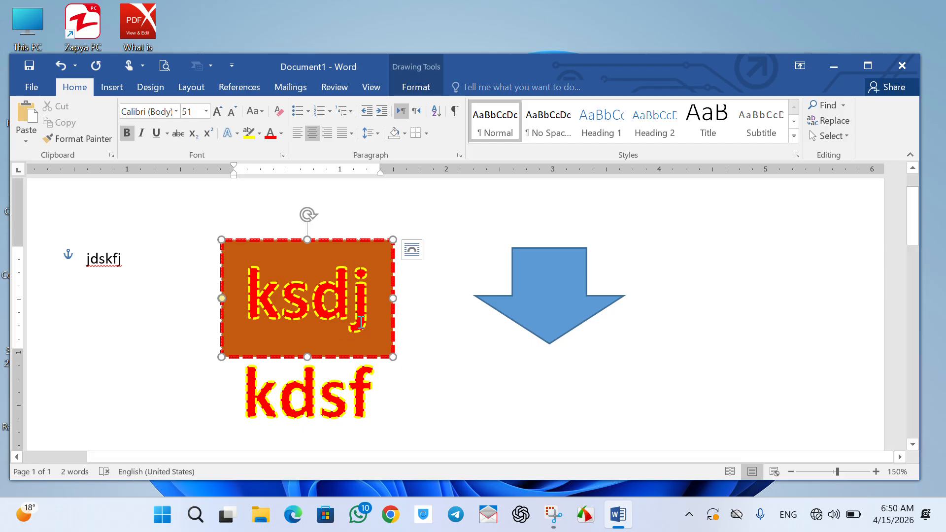
pyautogui.hotkey('ctrl', 'z')
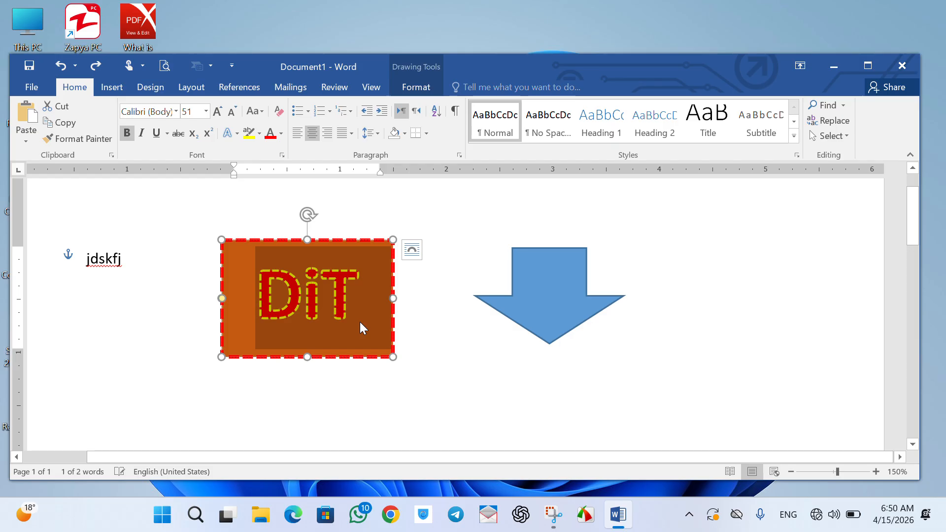
# Step: Shrink the selected "DiT" text in the rectangle step by step to 18 pt
pyautogui.hotkey('ctrl', '[')
pyautogui.hotkey('ctrl', '[')
pyautogui.hotkey('ctrl', '[')
pyautogui.hotkey('ctrl', '[')
pyautogui.hotkey('ctrl', '[')
pyautogui.hotkey('ctrl', '[')
pyautogui.hotkey('ctrl', '[')
pyautogui.hotkey('ctrl', '[')
pyautogui.hotkey('ctrl', '[')
pyautogui.hotkey('ctrl', '[')
pyautogui.hotkey('ctrl', '[')
pyautogui.hotkey('ctrl', '[')
pyautogui.hotkey('ctrl', '[')
pyautogui.hotkey('ctrl', '[')
pyautogui.hotkey('ctrl', '[')
pyautogui.hotkey('ctrl', '[')
pyautogui.hotkey('ctrl', '[')
pyautogui.hotkey('ctrl', '[')
pyautogui.hotkey('ctrl', '[')
pyautogui.hotkey('ctrl', '[')
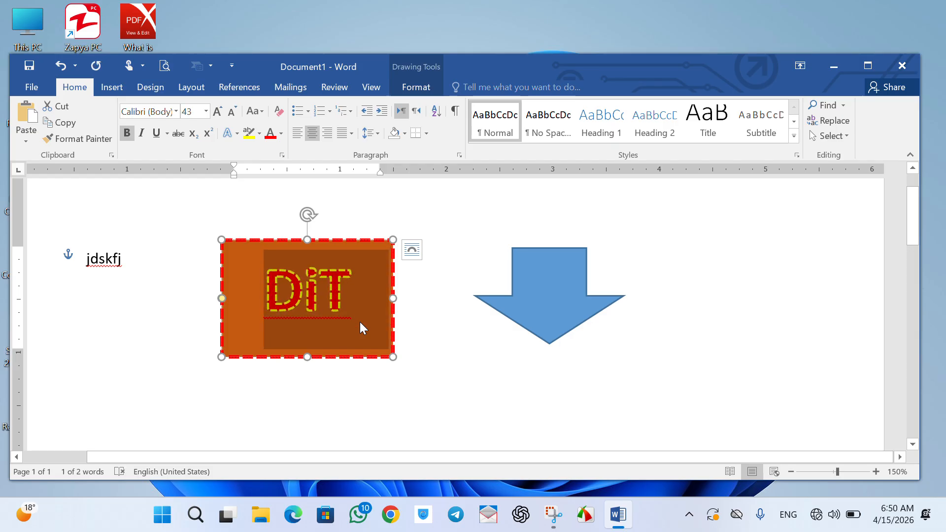
pyautogui.hotkey('ctrl', '[')
pyautogui.hotkey('ctrl', '[')
pyautogui.hotkey('ctrl', '[')
pyautogui.hotkey('ctrl', '[')
pyautogui.hotkey('ctrl', '[')
pyautogui.hotkey('ctrl', '[')
pyautogui.hotkey('ctrl', '[')
pyautogui.hotkey('ctrl', '[')
pyautogui.hotkey('ctrl', '[')
# Step: Try longer filler text in the rectangle, preview transform effects on it, and undo the text replacement
pyautogui.write('dskjfkdsjfkjdsfkjdsjfkjd')
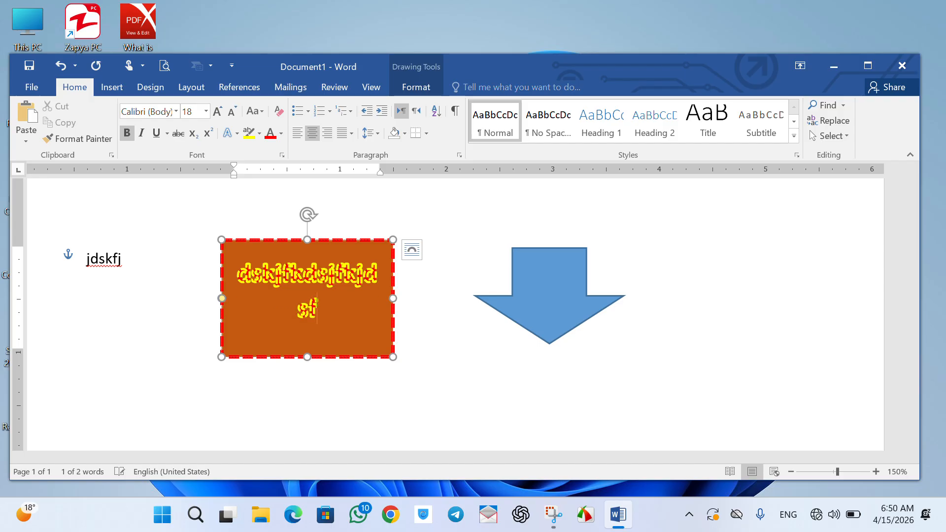
pyautogui.click(416, 87)
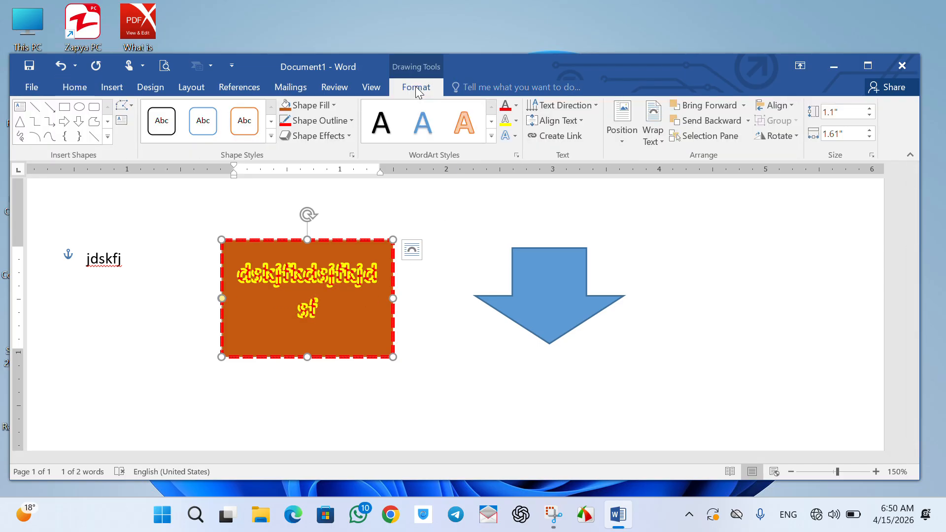
pyautogui.click(515, 133)
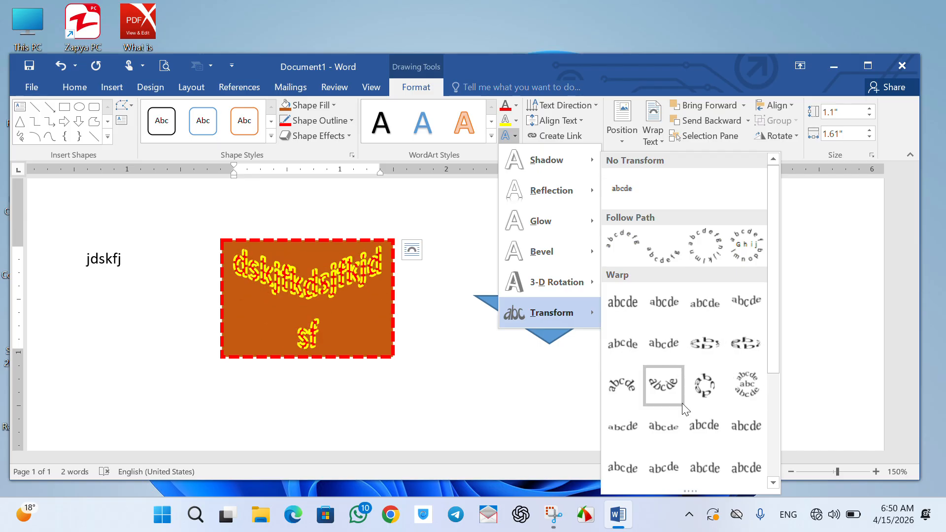
pyautogui.click(493, 374)
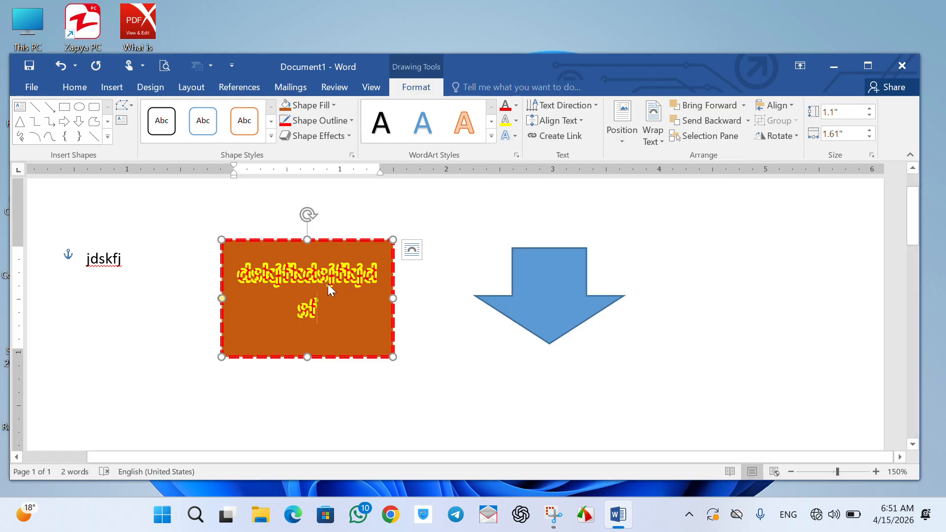
pyautogui.hotkey('ctrl', 'z')
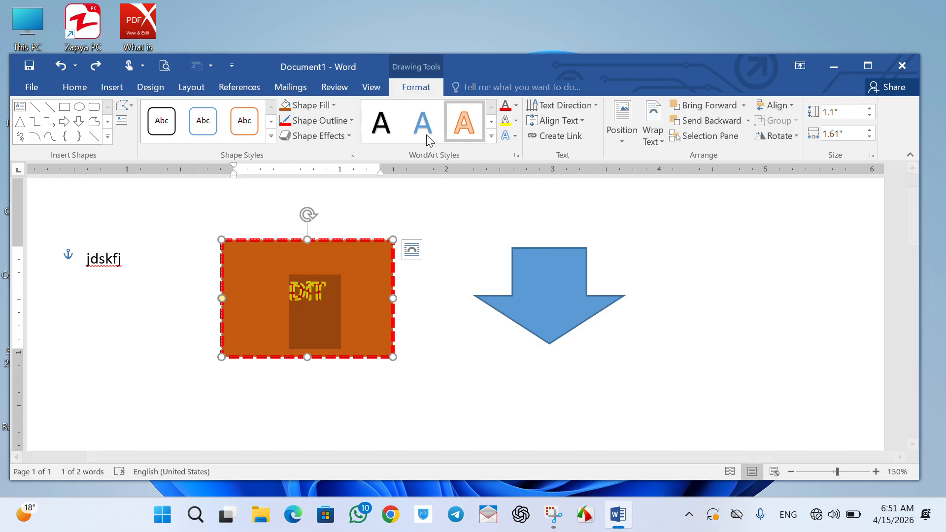
# Step: Try a black fill on the rectangle and undo it
pyautogui.click(331, 104)
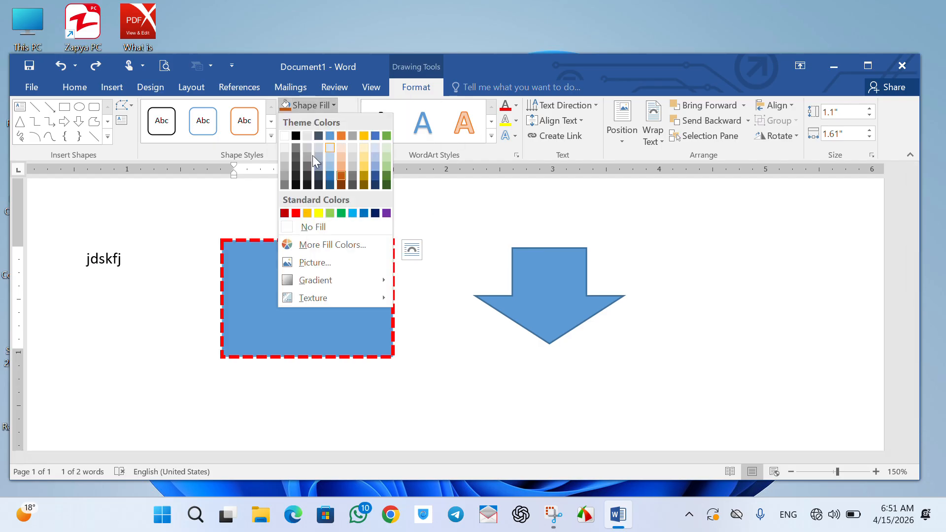
pyautogui.click(296, 136)
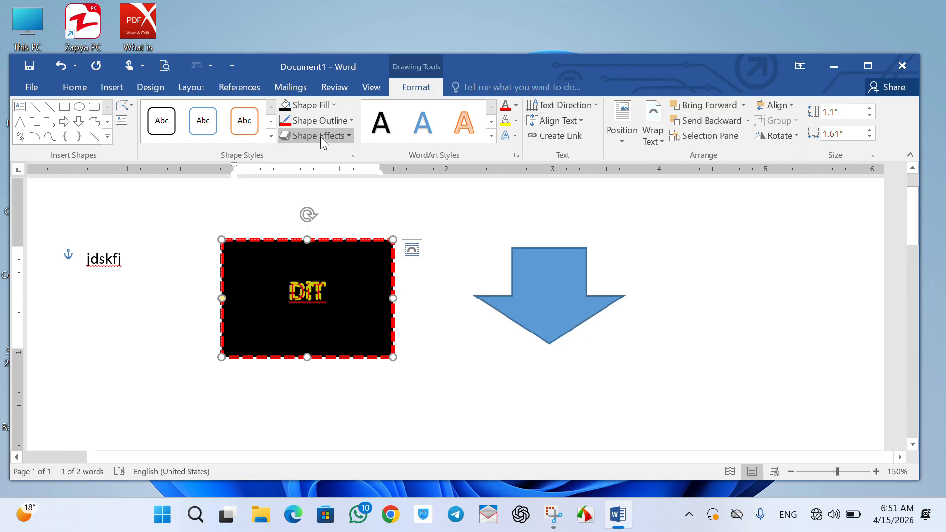
pyautogui.hotkey('ctrl', 'z')
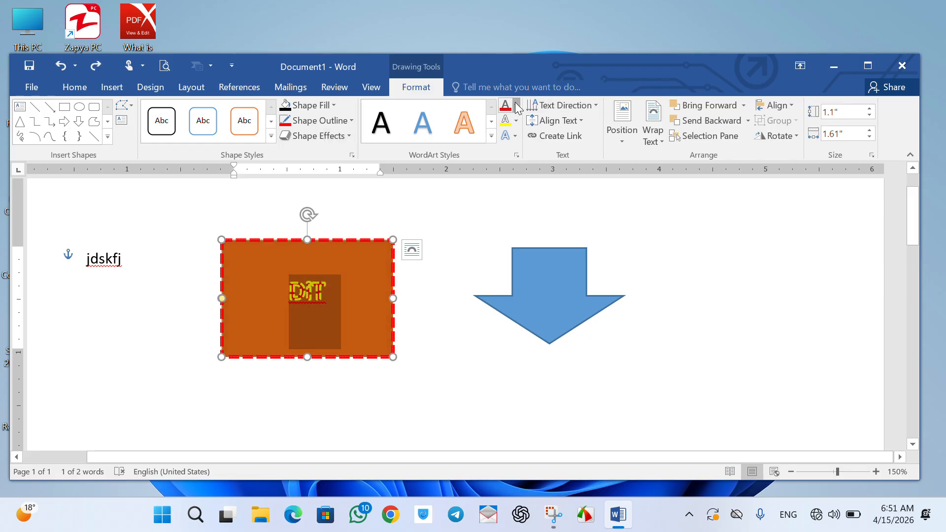
# Step: Fill the "DiT" text with black and remove its outline
pyautogui.click(516, 106)
pyautogui.click(516, 152)
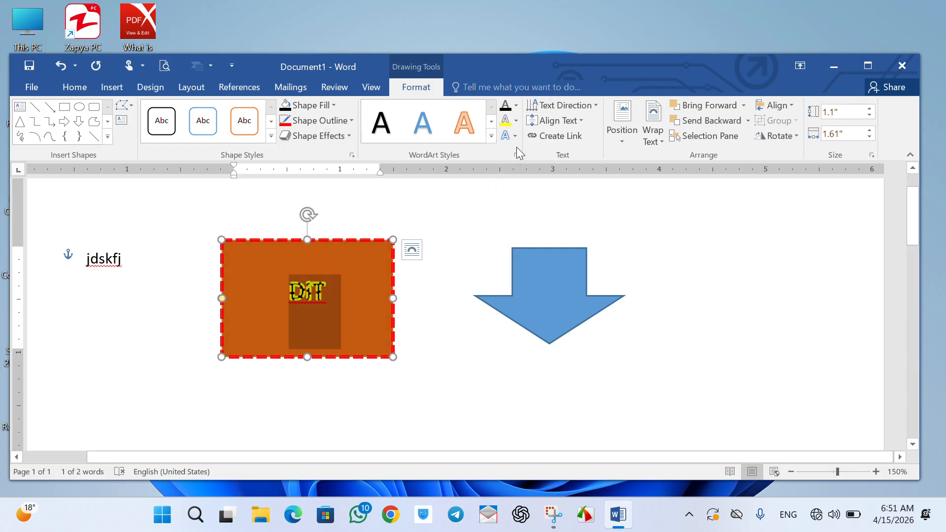
pyautogui.click(516, 120)
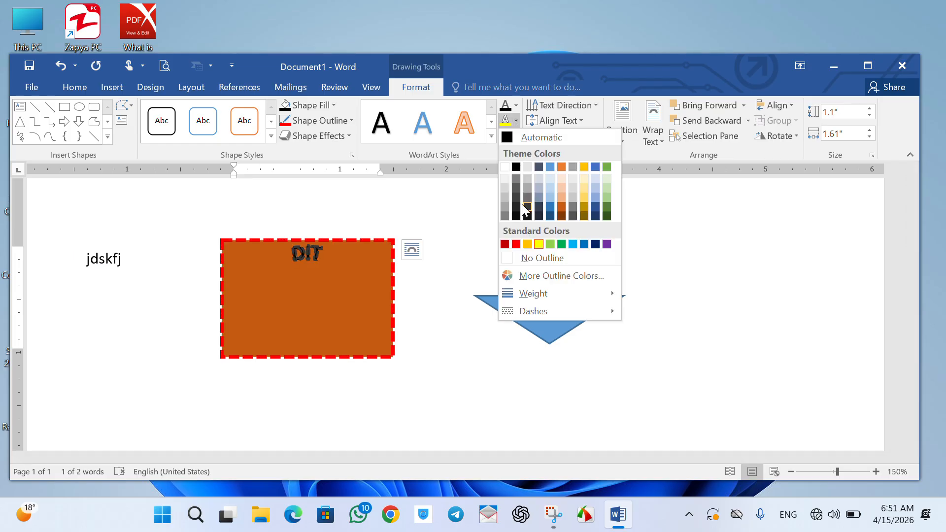
pyautogui.click(516, 167)
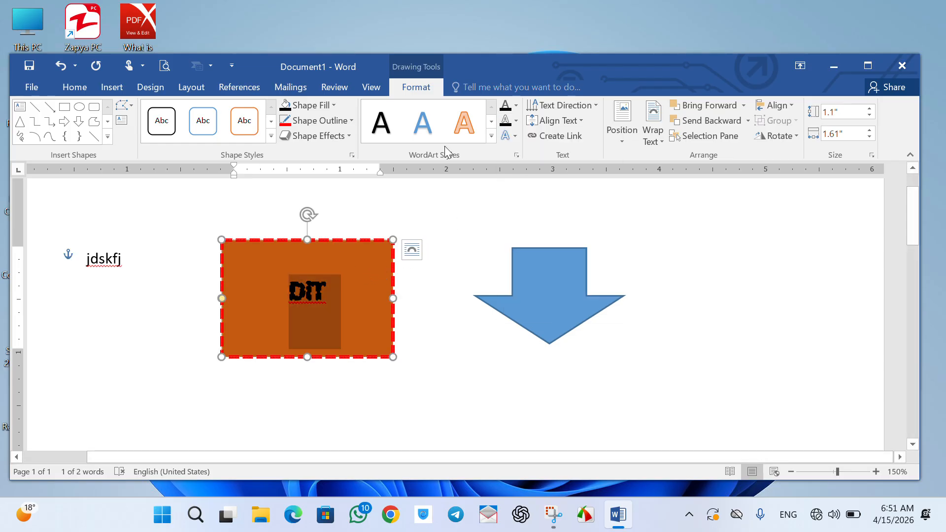
pyautogui.click(516, 121)
pyautogui.click(556, 259)
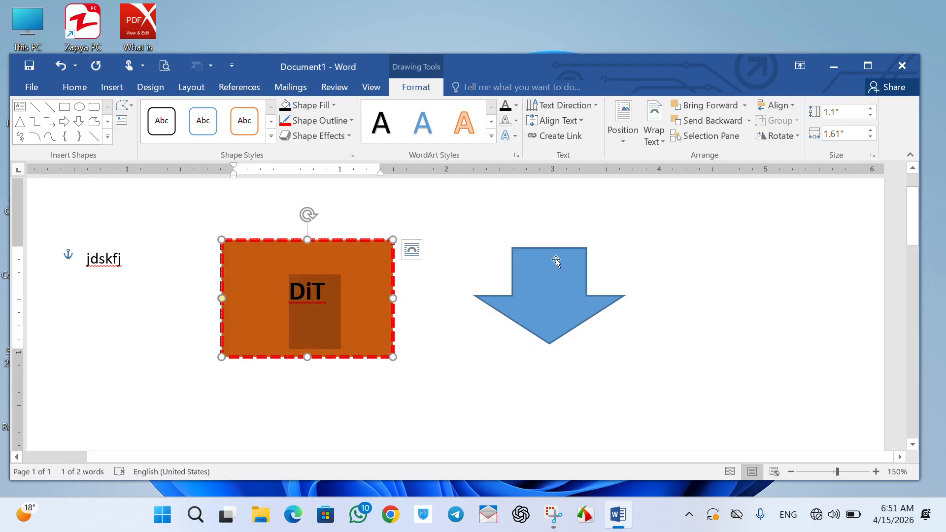
# Step: Extend the text in the rectangle to read "DiT of Computer"
pyautogui.click(370, 298)
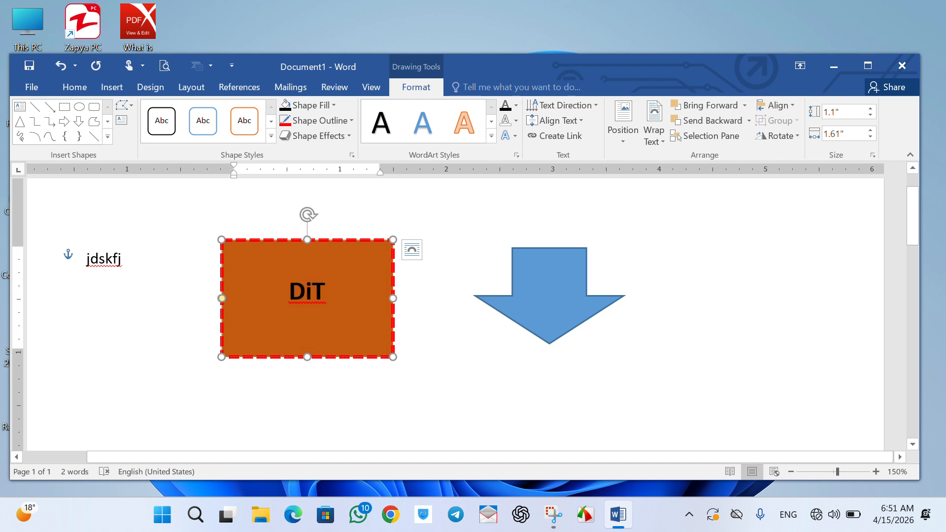
pyautogui.write('of Com[ute')
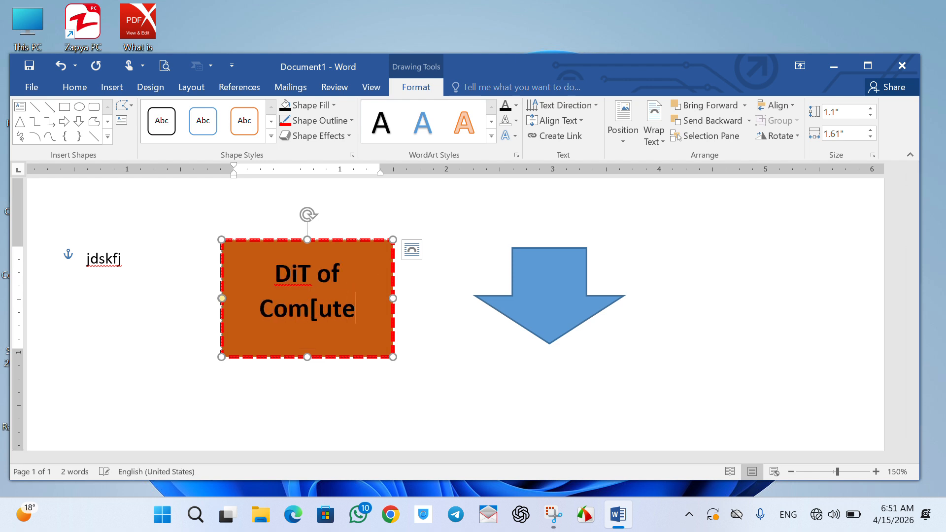
pyautogui.press('BackSpace')
pyautogui.press('BackSpace')
pyautogui.press('BackSpace')
pyautogui.press('BackSpace')
pyautogui.write('pu')
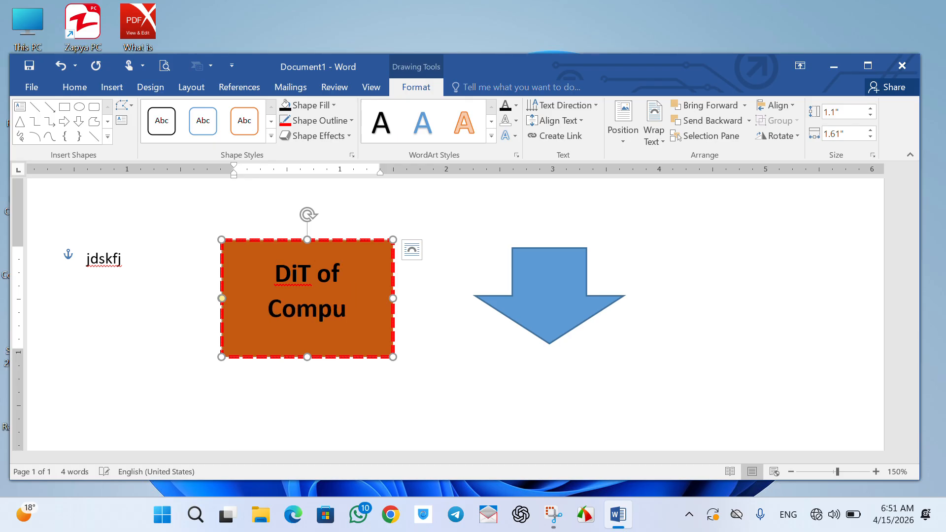
pyautogui.write('ter')
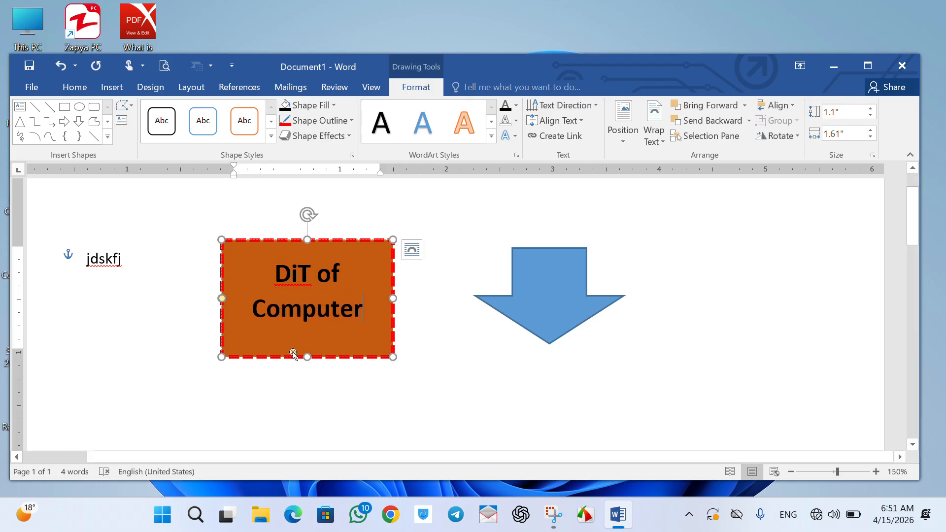
# Step: Rotate all of the rectangle's text "DiT of Computer" by 90°
pyautogui.tripleClick(269, 282)
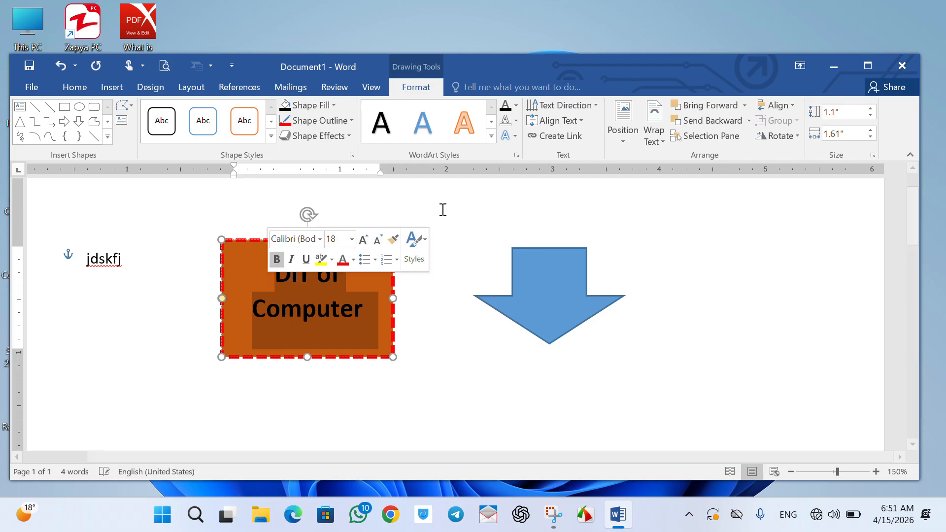
pyautogui.click(586, 108)
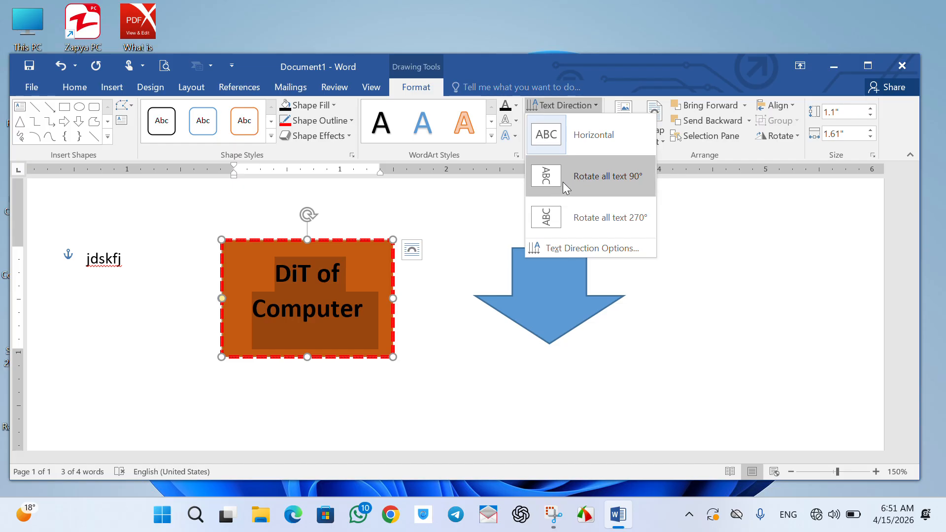
pyautogui.click(579, 180)
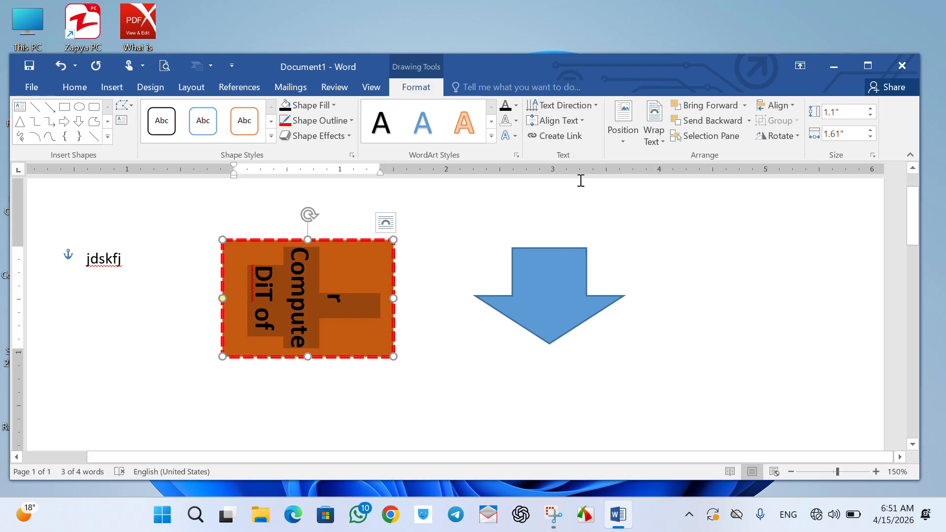
# Step: Examine the text direction and text alignment options for the rotated text in the dashed-outline rectangle
pyautogui.click(583, 119)
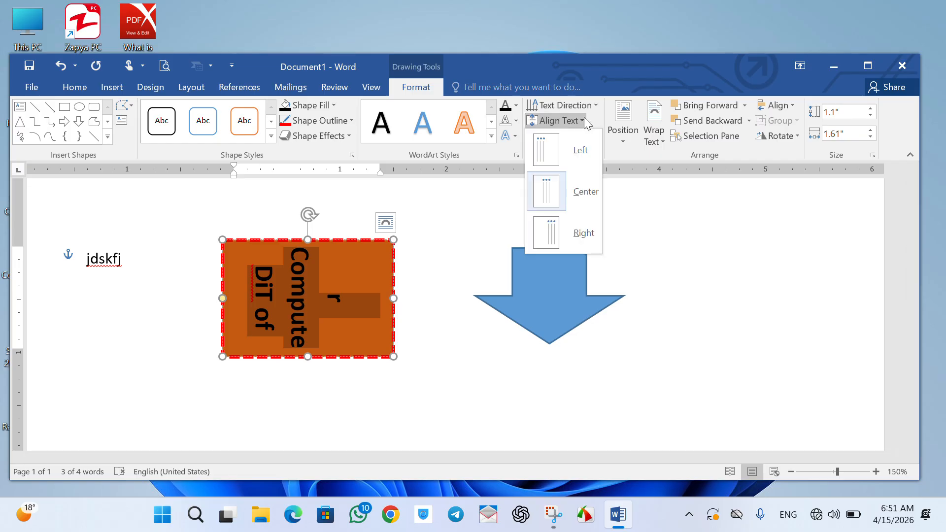
pyautogui.click(589, 105)
pyautogui.click(589, 103)
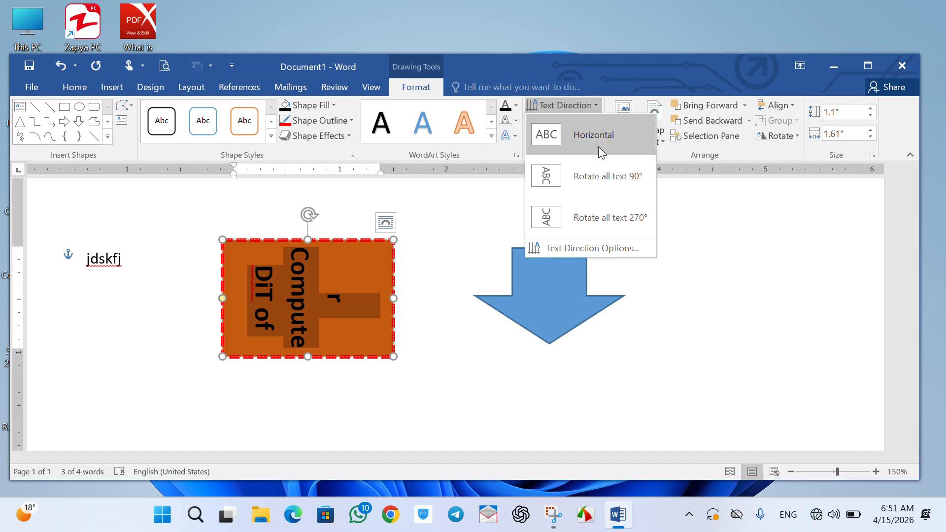
pyautogui.click(590, 211)
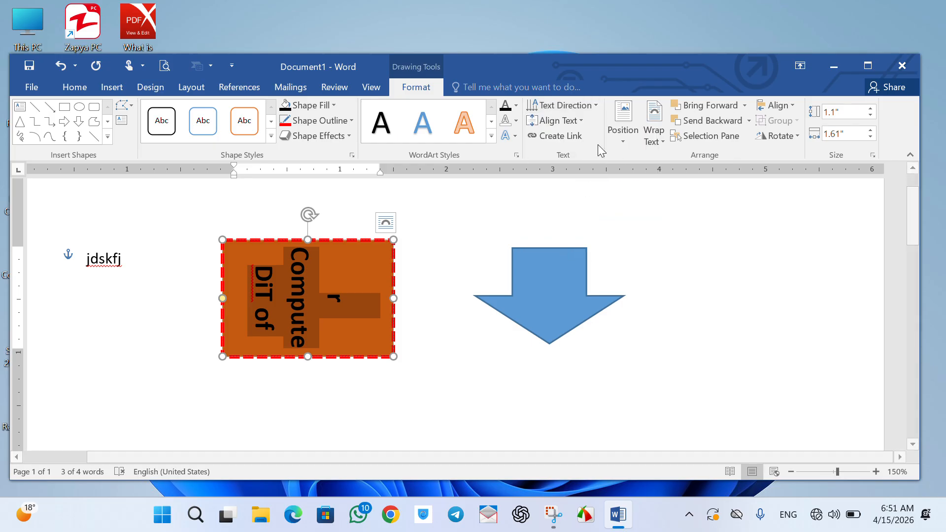
pyautogui.click(592, 104)
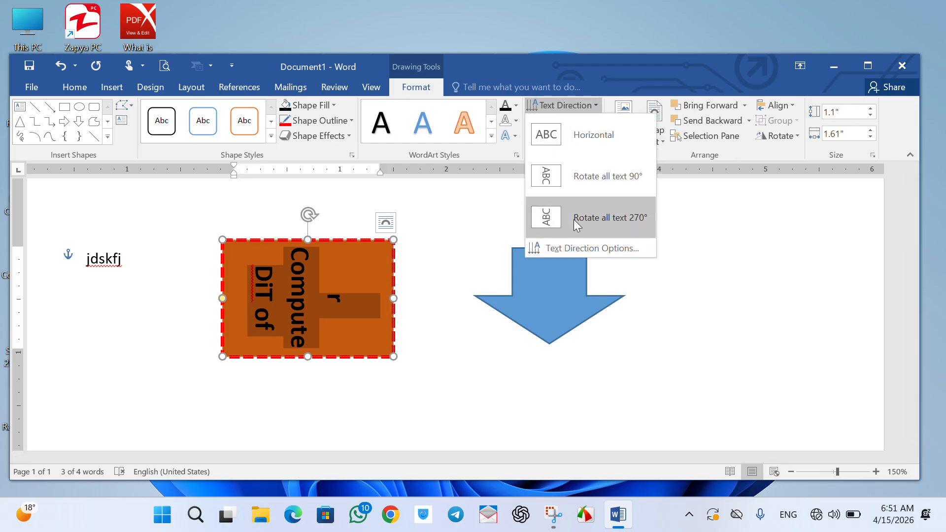
pyautogui.click(501, 149)
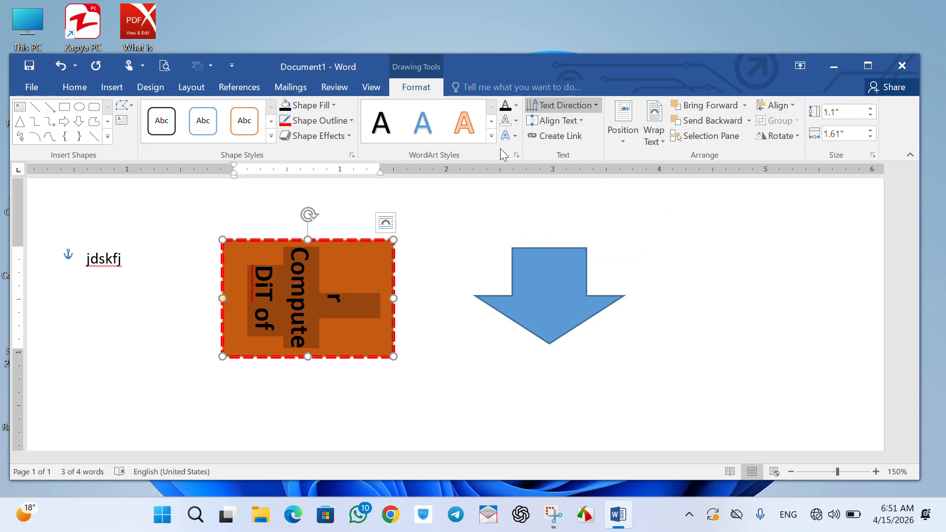
pyautogui.click(575, 118)
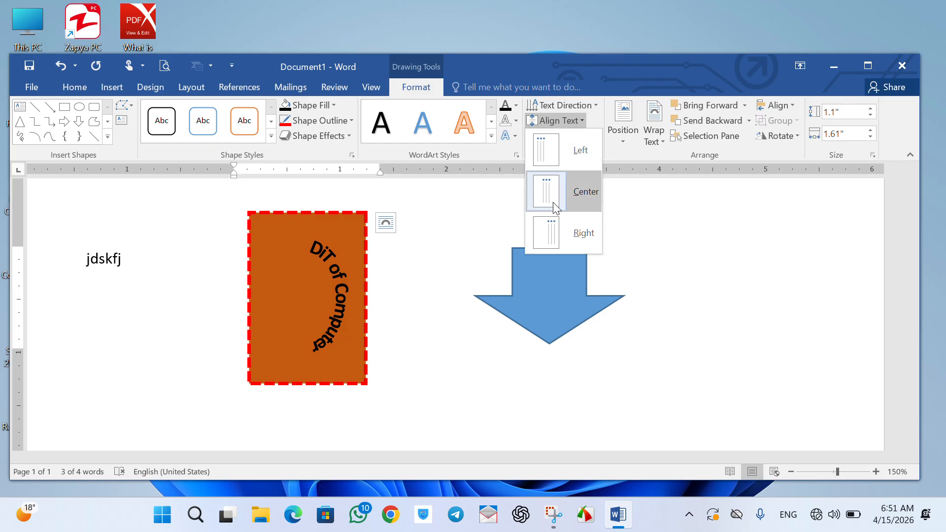
pyautogui.click(555, 231)
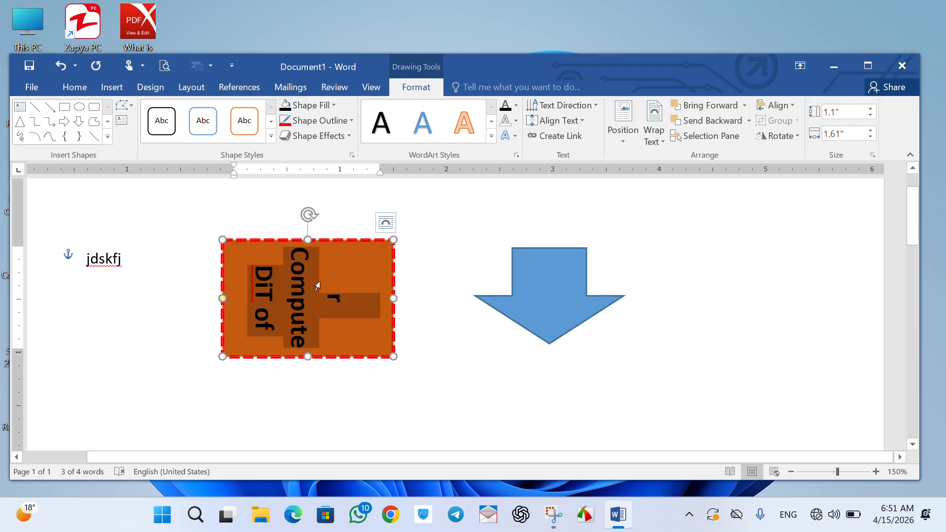
# Step: Delete the orange rectangle's text and draw a rounded rectangle about 2.37" wide and 1.77" high over the blue arrow's lower part
pyautogui.press('Delete')
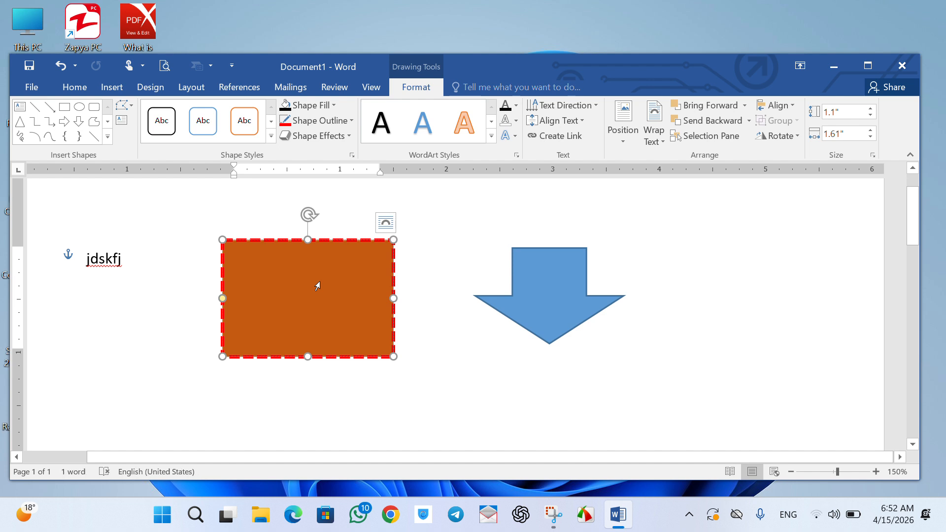
pyautogui.click(93, 109)
pyautogui.moveTo(426, 309); pyautogui.dragTo(678, 451)
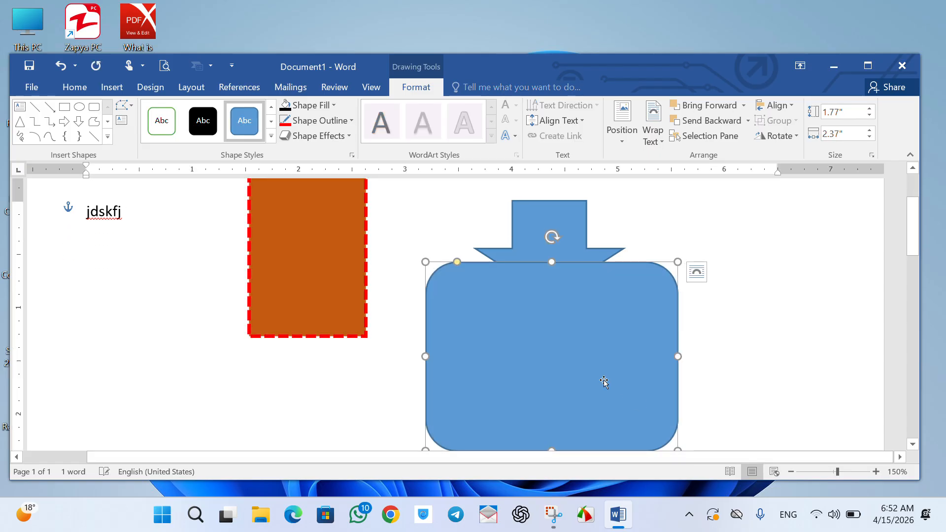
# Step: Add the text "This is my computer" inside the rounded rectangle
pyautogui.rightClick(551, 359)
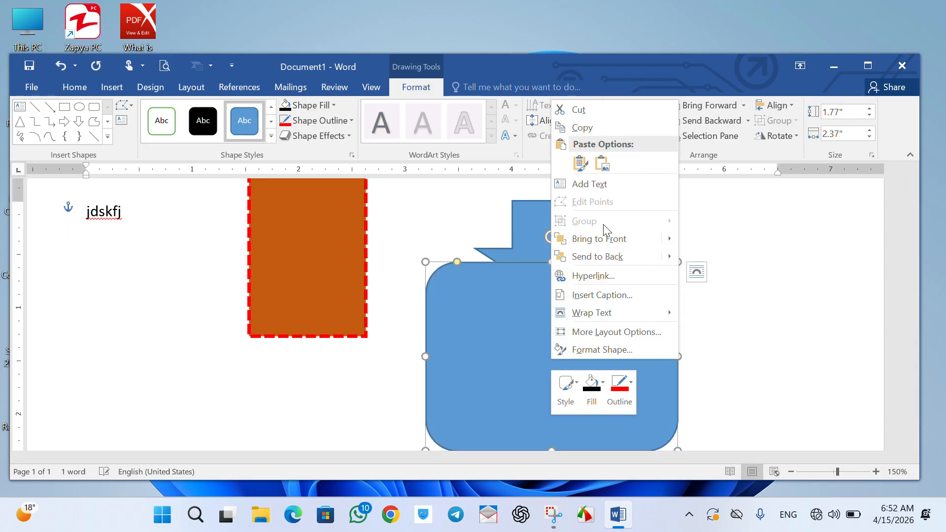
pyautogui.click(591, 185)
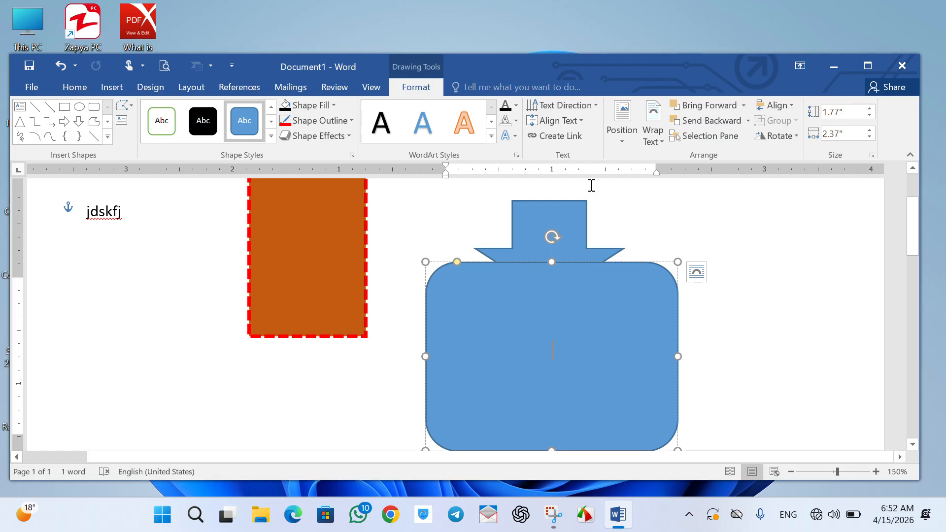
pyautogui.write('This is m')
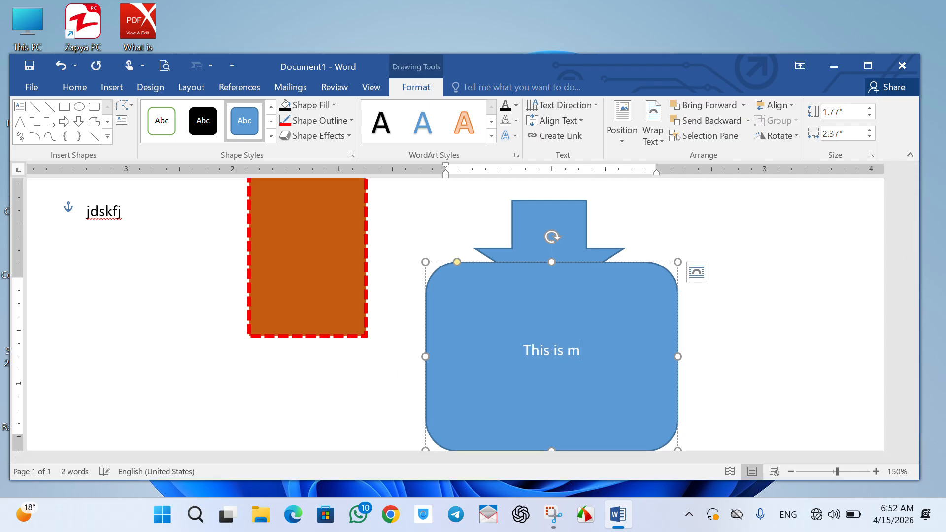
pyautogui.write('y computer')
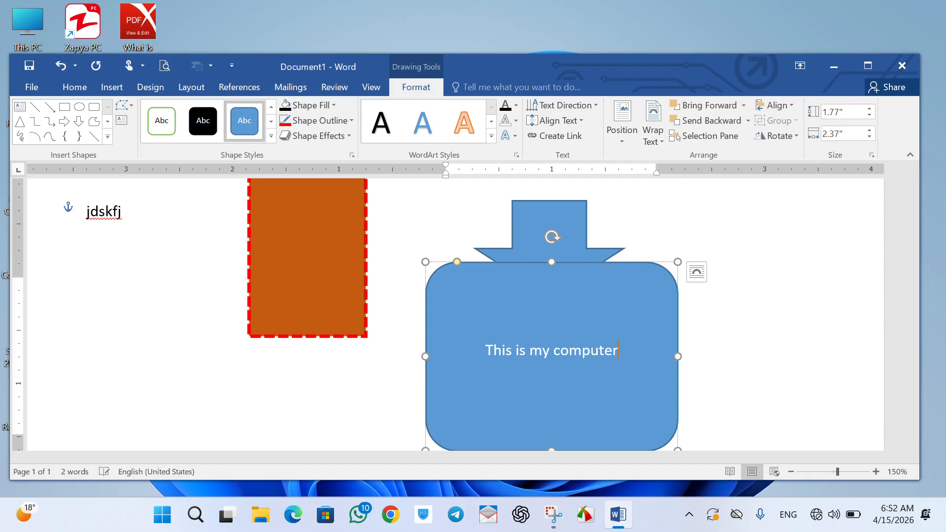
# Step: Preview the Top alignment for the rounded rectangle's text without applying it
pyautogui.moveTo(617, 358); pyautogui.dragTo(498, 342)
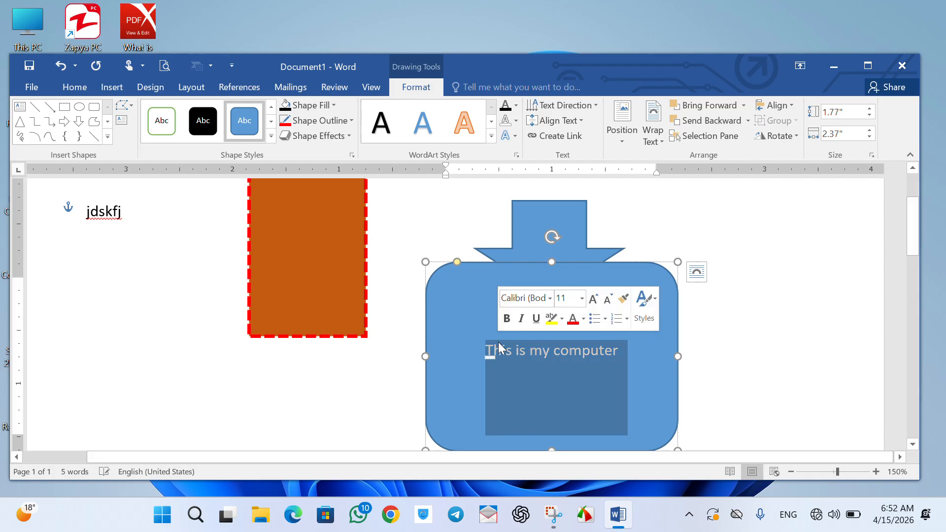
pyautogui.click(575, 123)
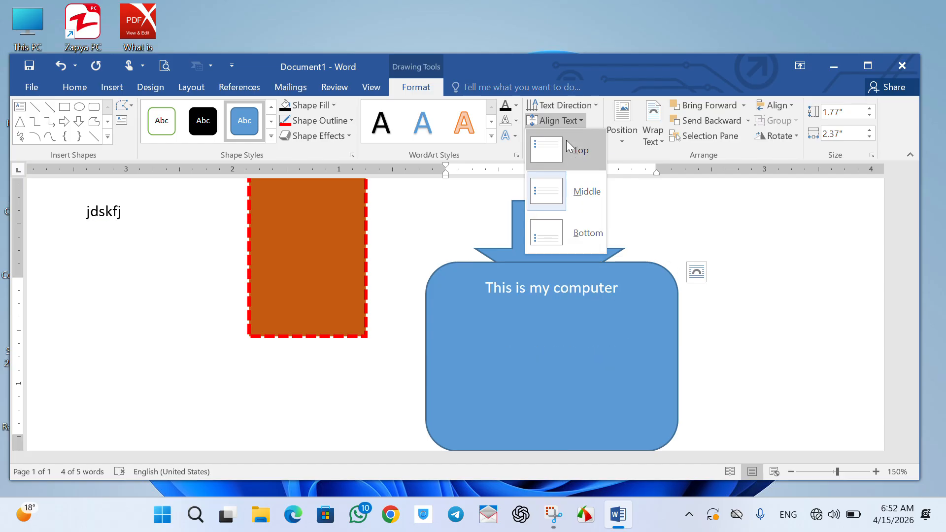
pyautogui.click(673, 197)
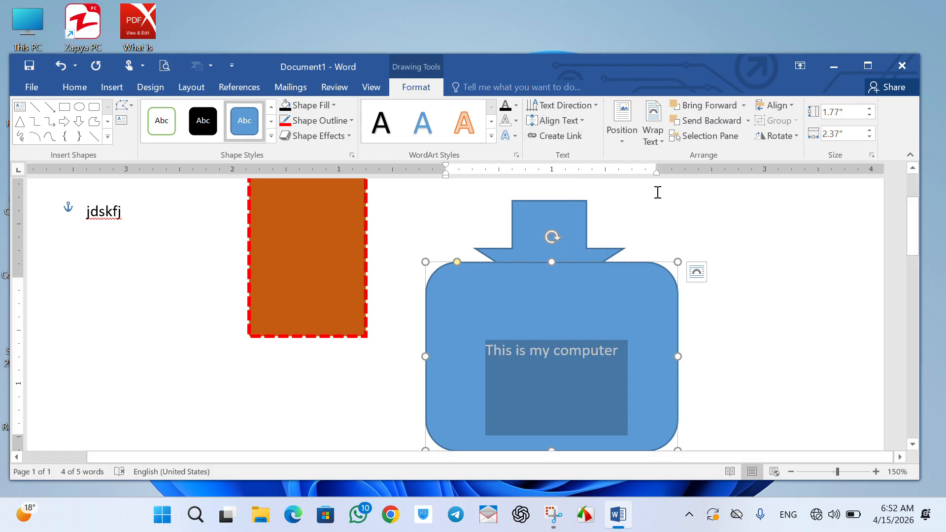
# Step: Try to create a text link from the rounded rectangle and add a text box while its text is selected
pyautogui.click(565, 140)
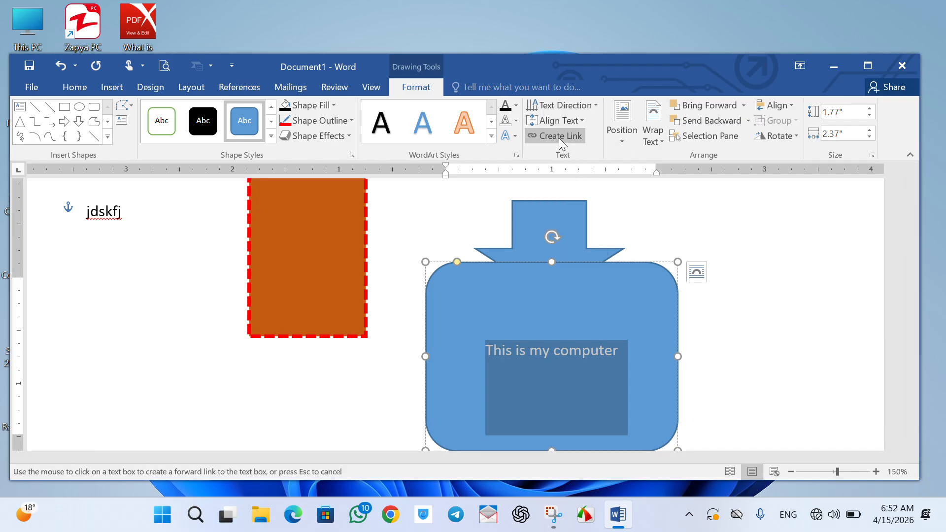
pyautogui.click(111, 87)
pyautogui.click(651, 128)
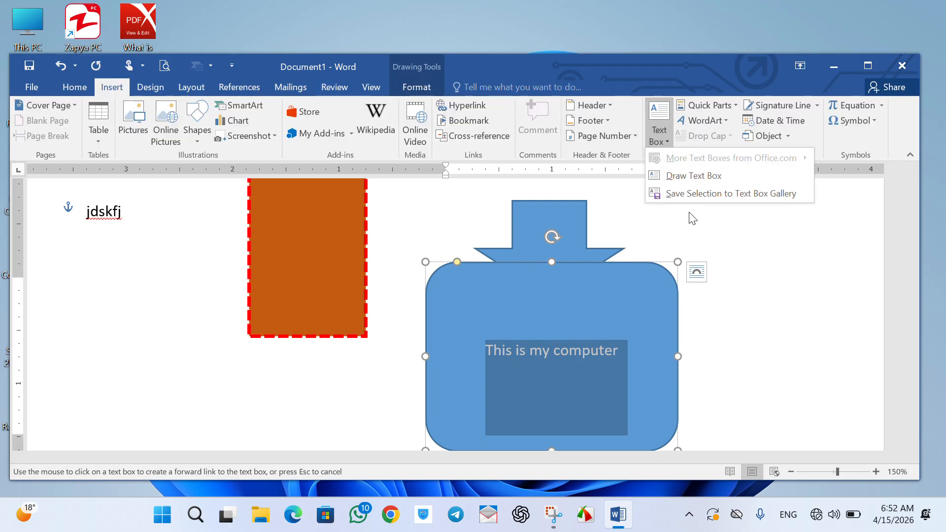
pyautogui.click(693, 177)
pyautogui.click(146, 338)
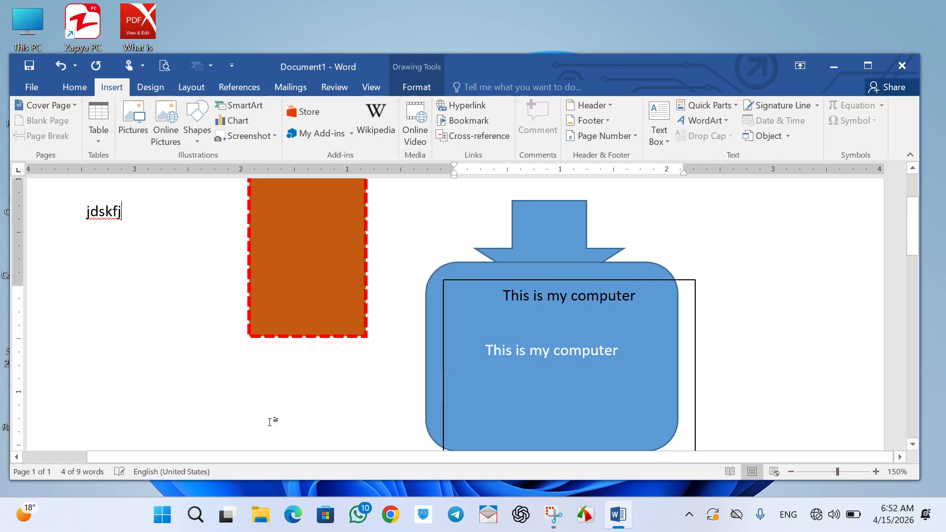
# Step: Draw an empty text box below the orange rectangle and place the cursor in the "This is my computer" text box
pyautogui.click(694, 120)
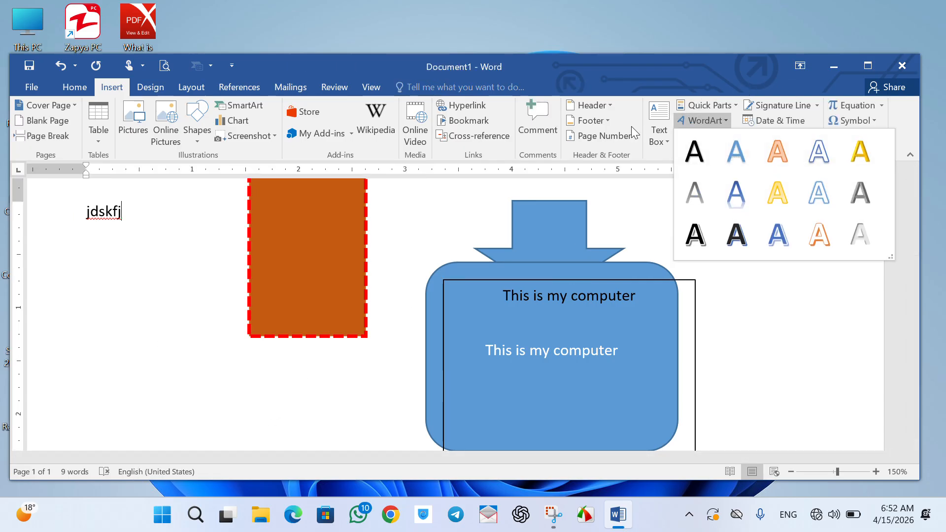
pyautogui.click(658, 129)
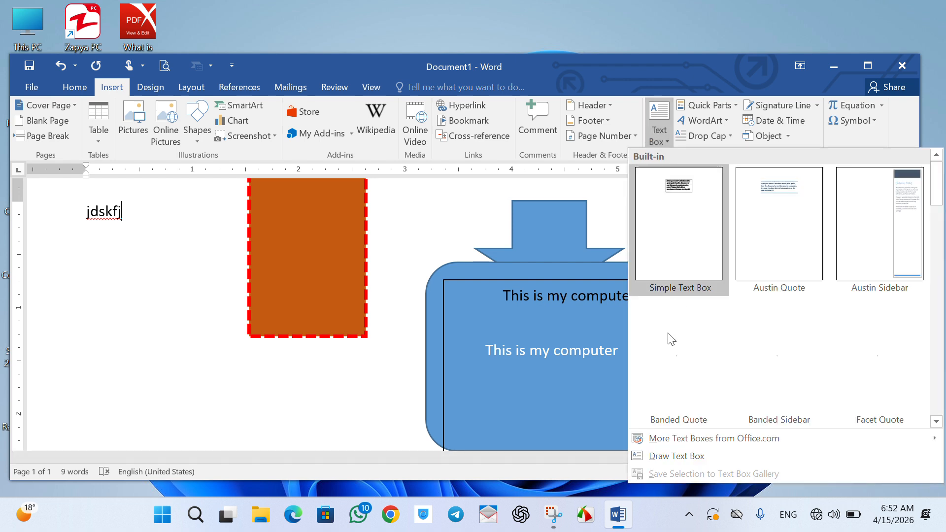
pyautogui.click(675, 456)
pyautogui.moveTo(223, 350); pyautogui.dragTo(345, 423)
pyautogui.click(552, 374)
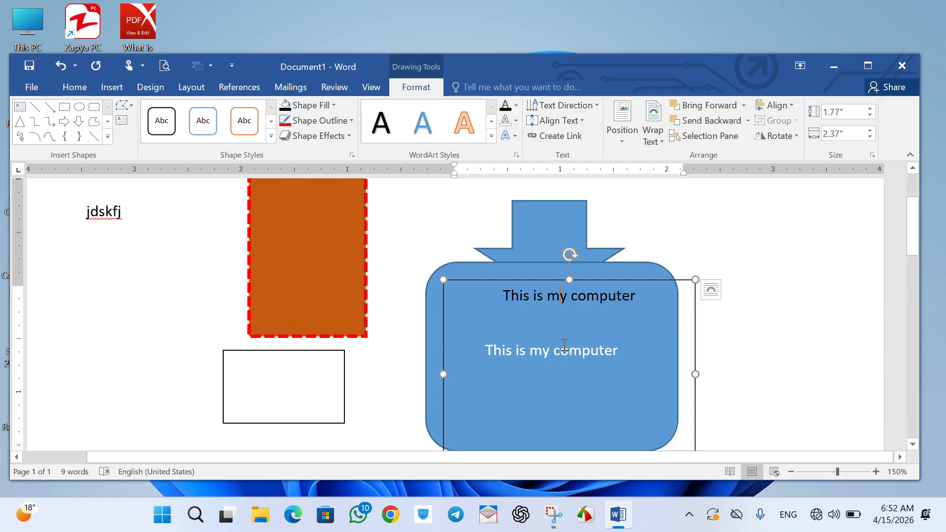
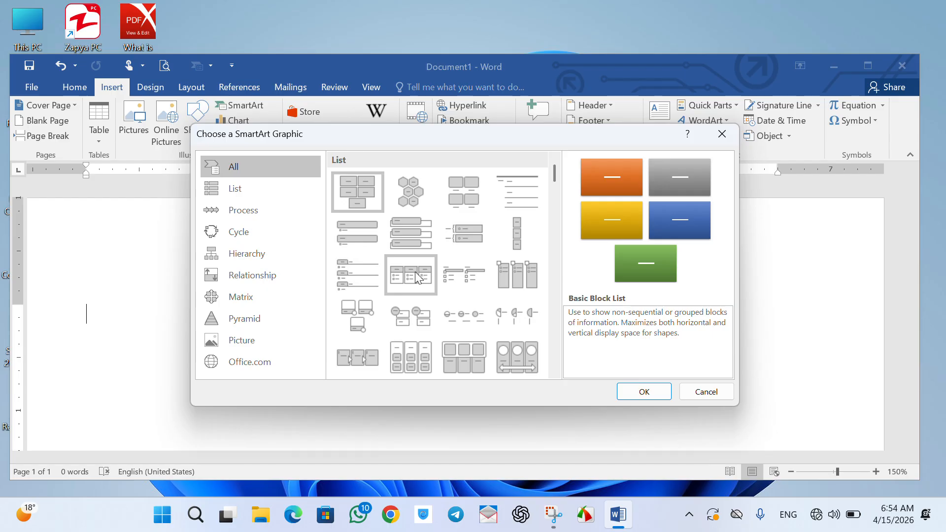
# Step: Browse the List, Process and Cycle SmartArt categories and insert an Organization Chart from Hierarchy
pyautogui.click(245, 257)
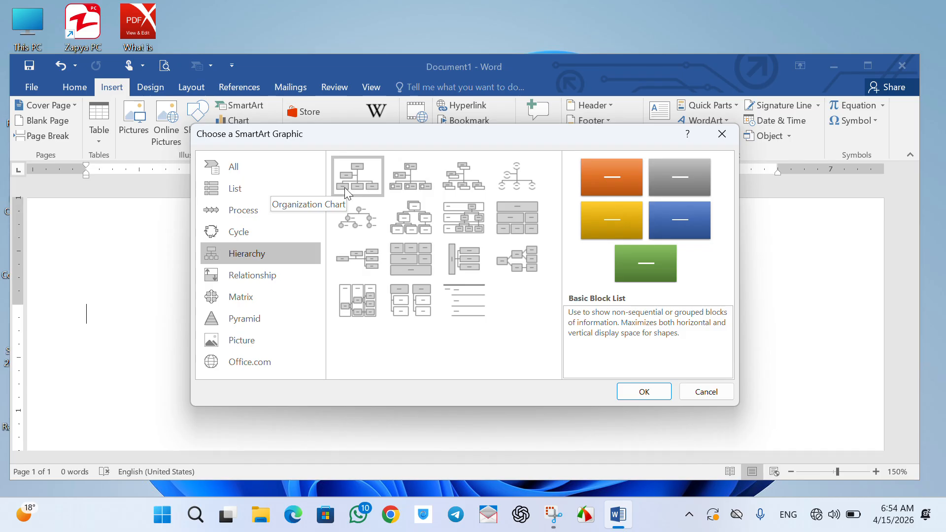
pyautogui.click(235, 188)
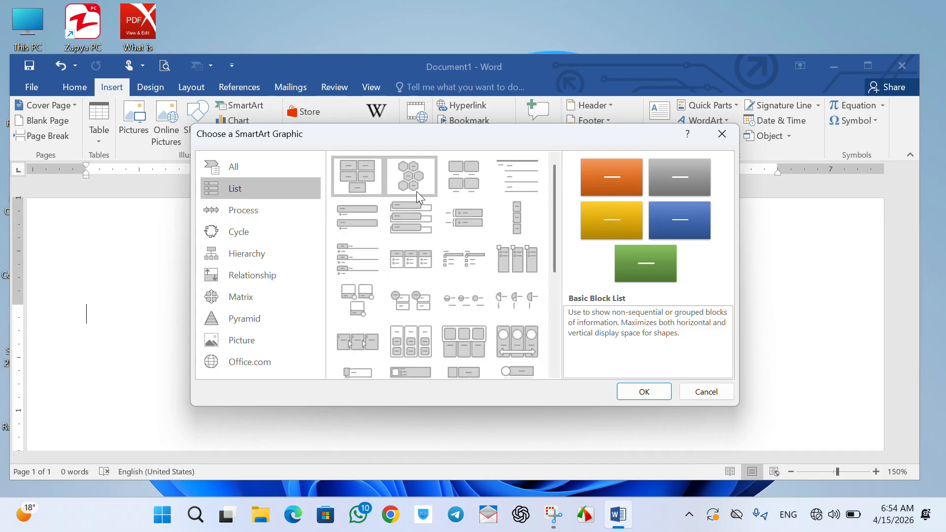
pyautogui.click(271, 211)
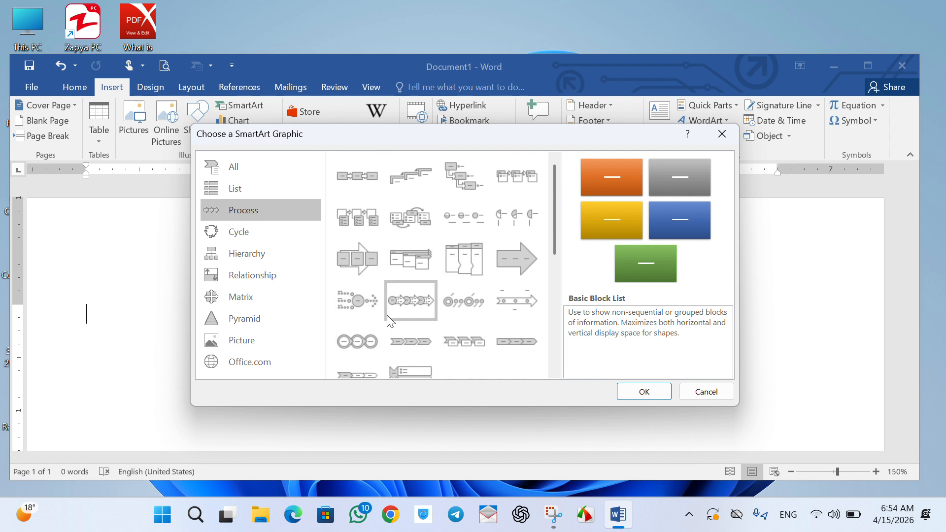
pyautogui.click(270, 236)
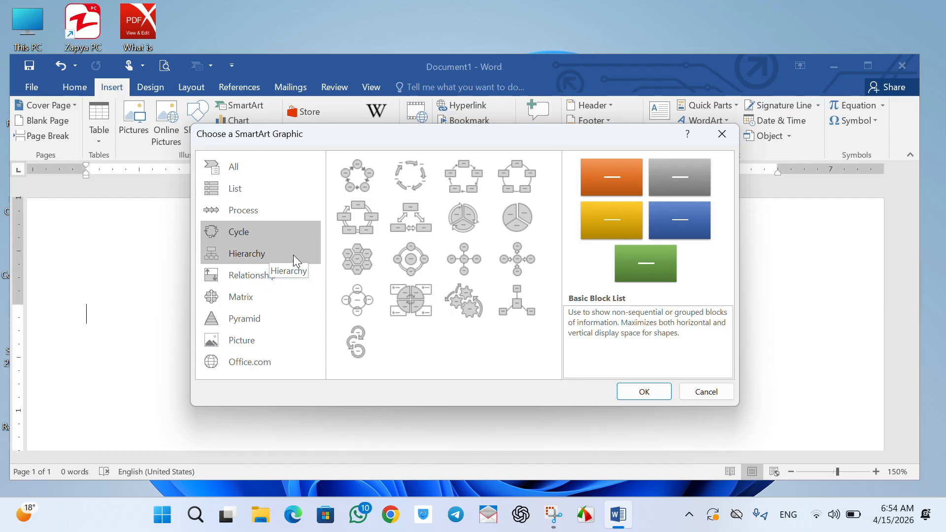
pyautogui.click(268, 259)
pyautogui.click(344, 190)
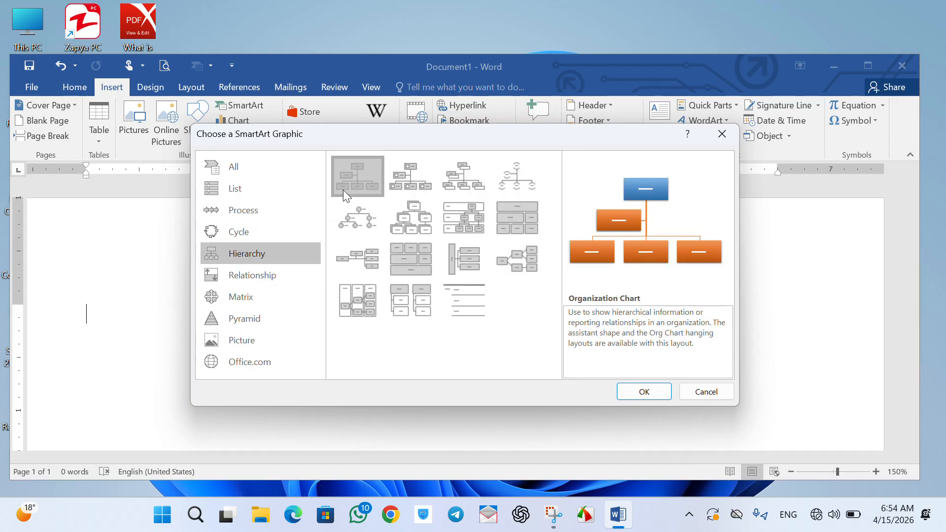
pyautogui.click(645, 392)
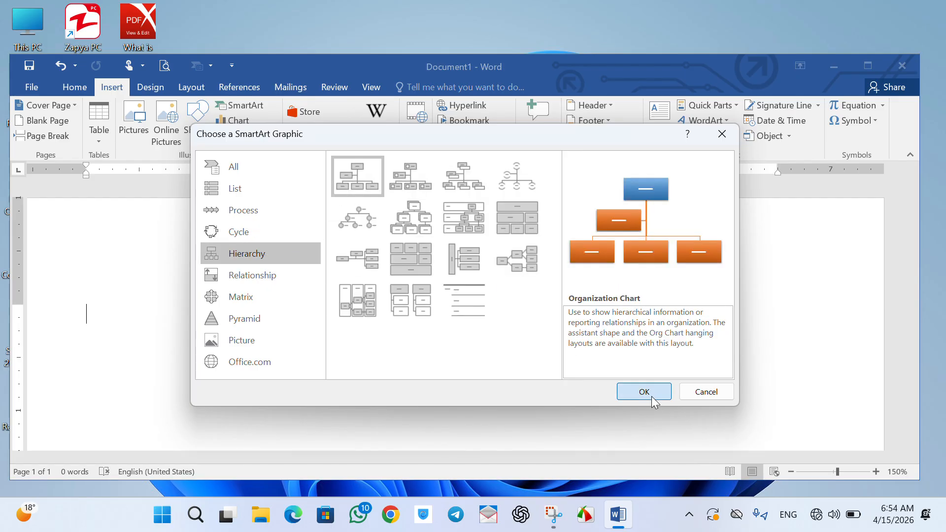
# Step: Label the organization chart's top box "Director" and the assistant box "Assitant"
pyautogui.scroll(-1, 539, 346)
pyautogui.scroll(-3, 539, 346)
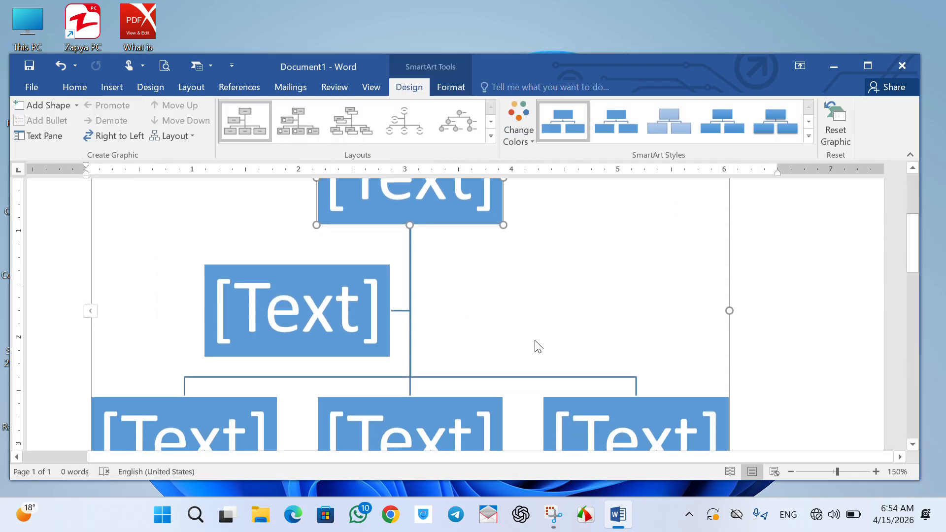
pyautogui.scroll(-1, 536, 346)
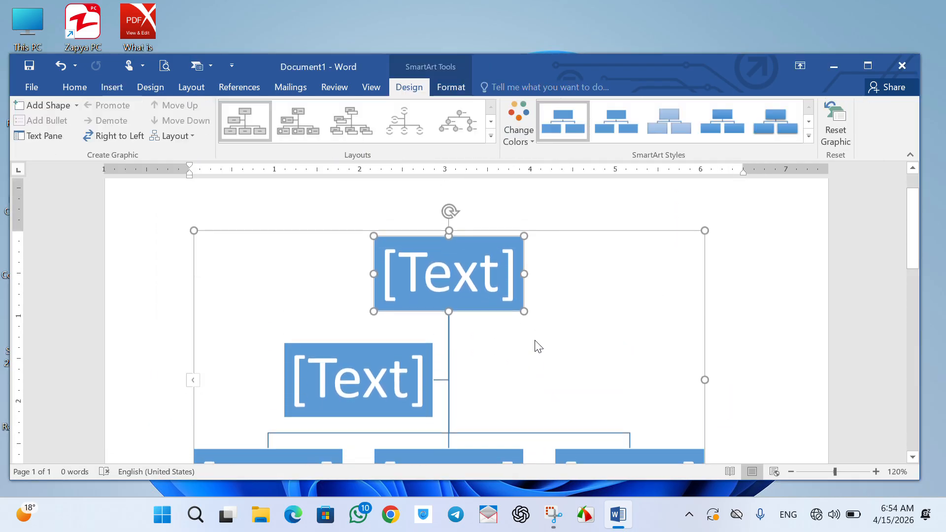
pyautogui.click(459, 271)
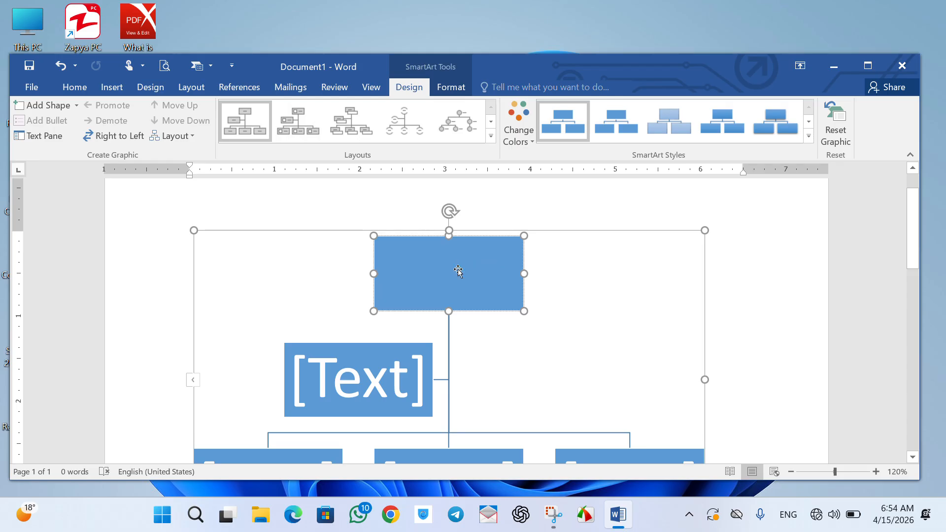
pyautogui.write('Director')
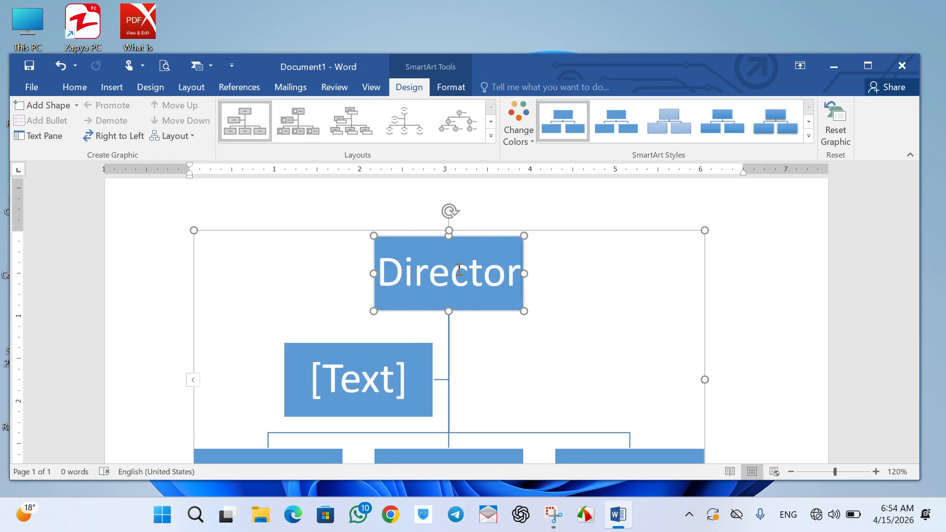
pyautogui.click(378, 375)
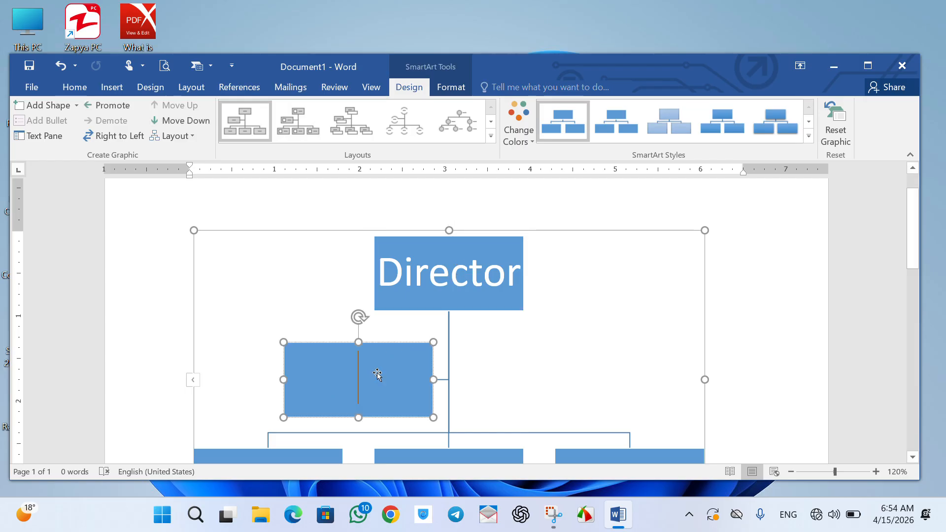
pyautogui.write('Assit')
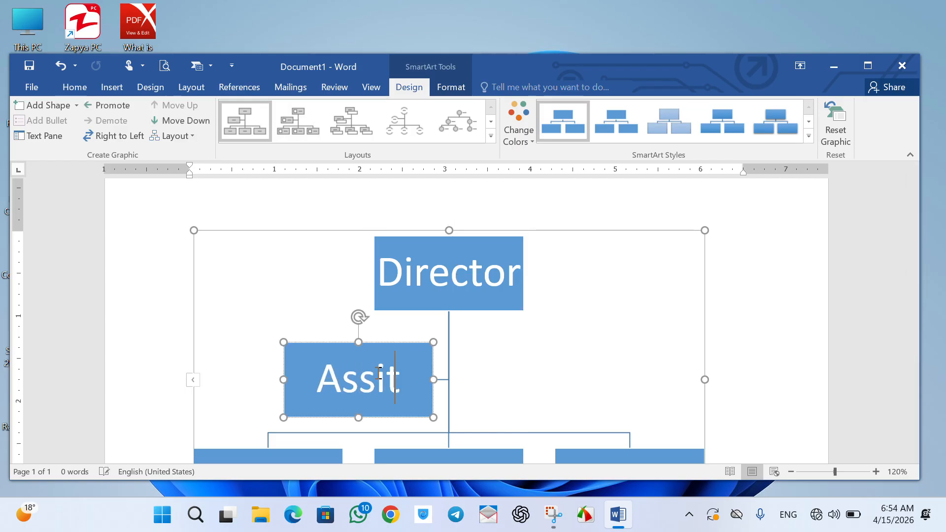
pyautogui.write('ant')
# Step: Label the three boxes in the chart's lowest row "IT", "Ai" and "IS", in that order
pyautogui.scroll(-3, 377, 373)
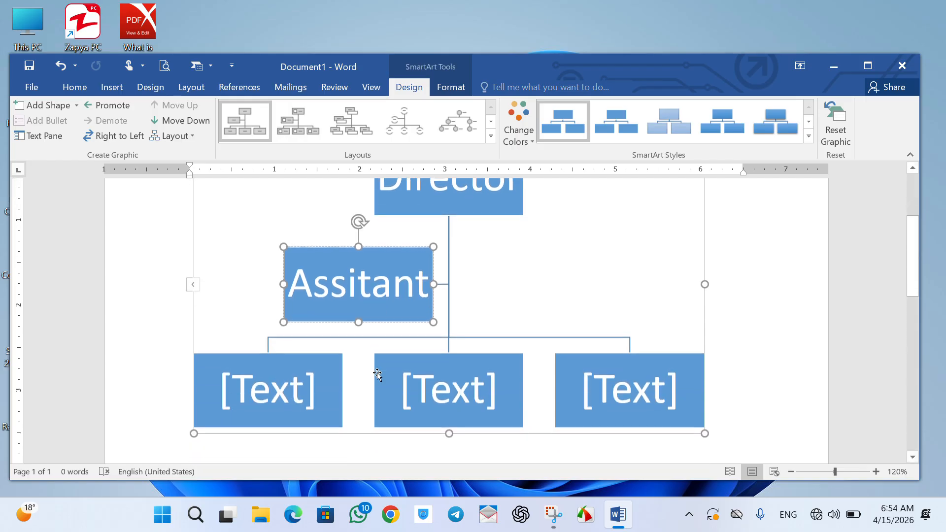
pyautogui.click(259, 389)
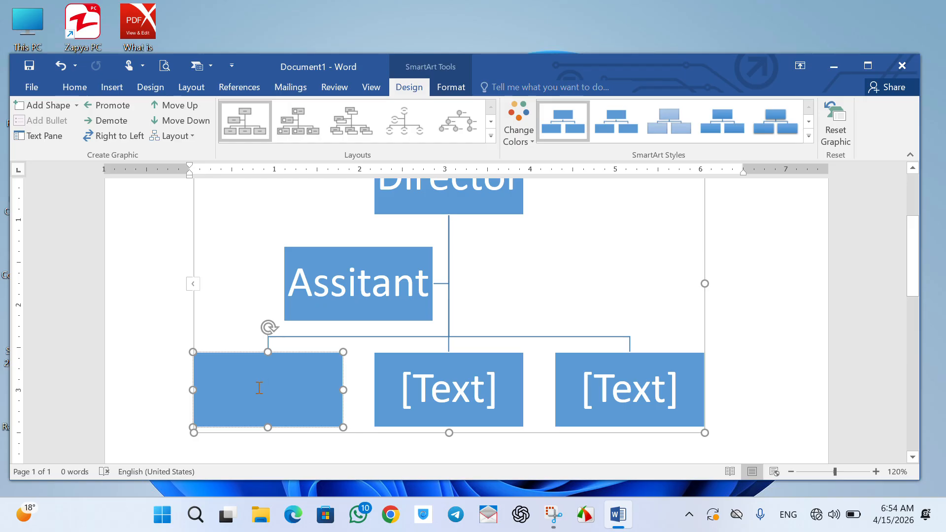
pyautogui.write('D')
pyautogui.press('BackSpace')
pyautogui.write('IT')
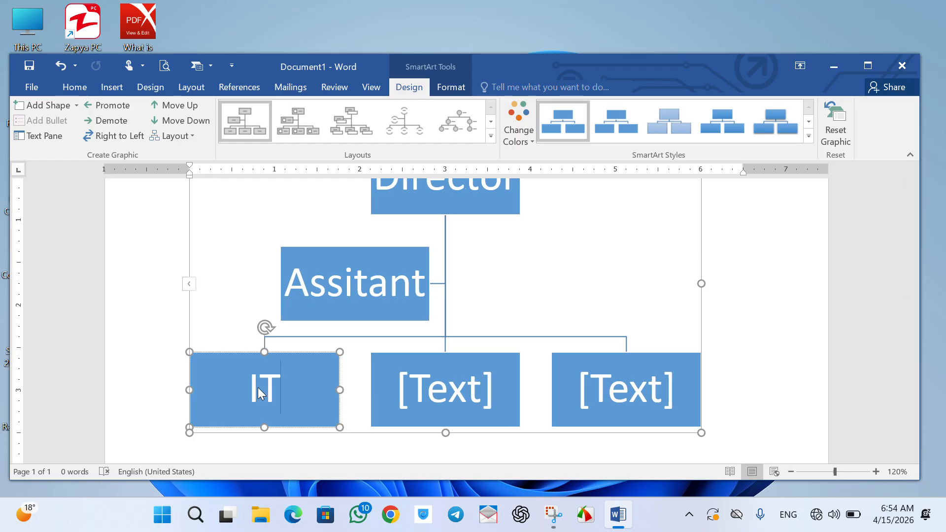
pyautogui.click(427, 393)
pyautogui.write('Ai')
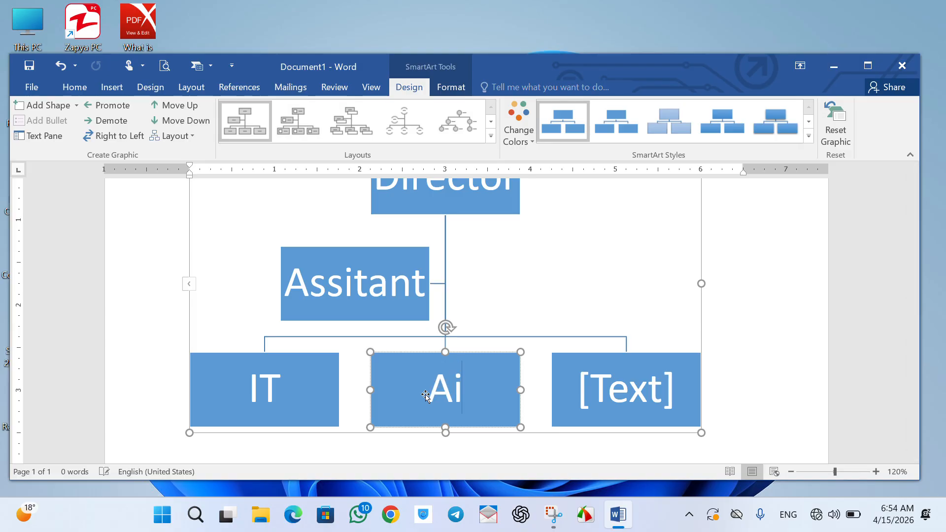
pyautogui.click(633, 395)
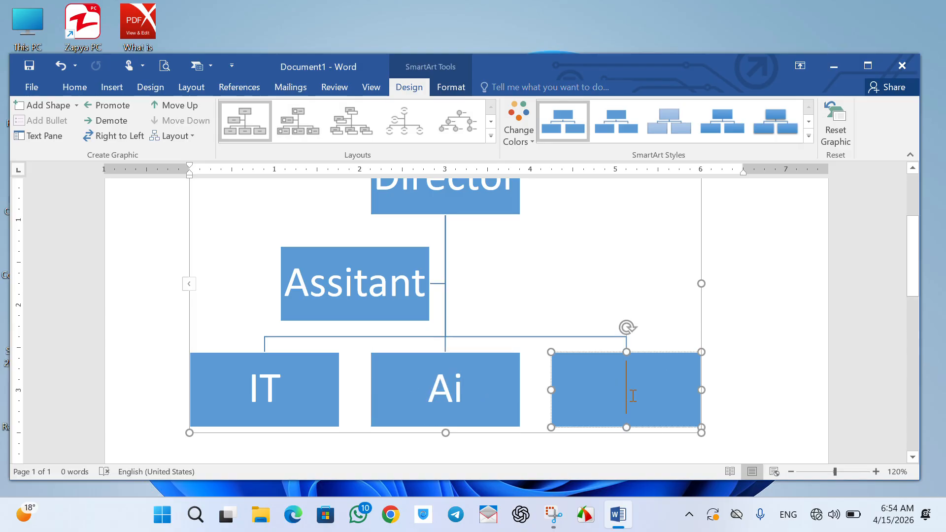
pyautogui.write('IS')
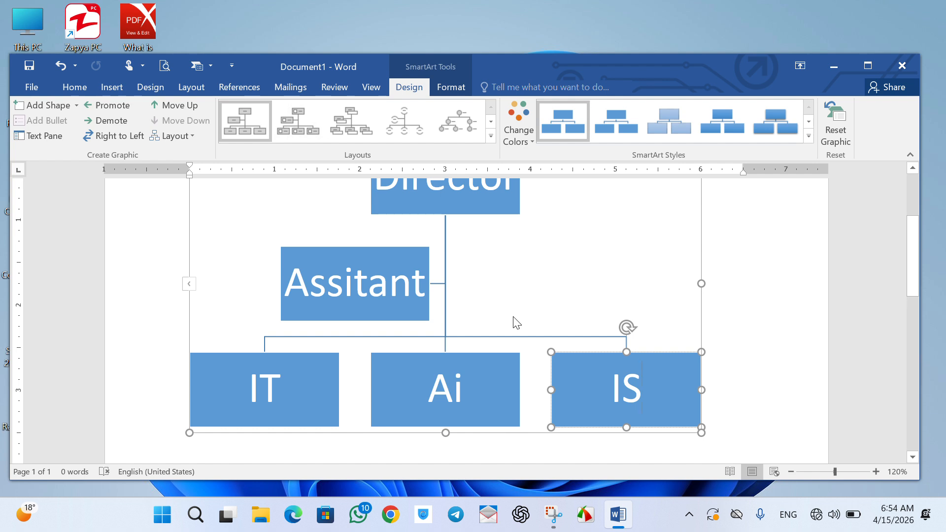
# Step: Try the Intense Effect style on the chart, replace it with a tilted, beveled 3-D style, and recolor it with the gold-and-green Colorful set
pyautogui.scroll(2, 514, 322)
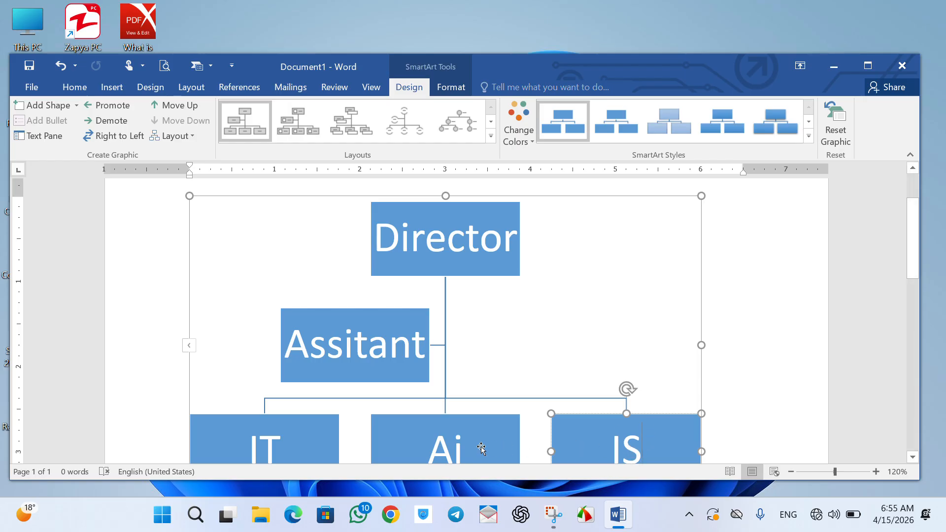
pyautogui.scroll(-1, 397, 416)
pyautogui.scroll(-2, 396, 415)
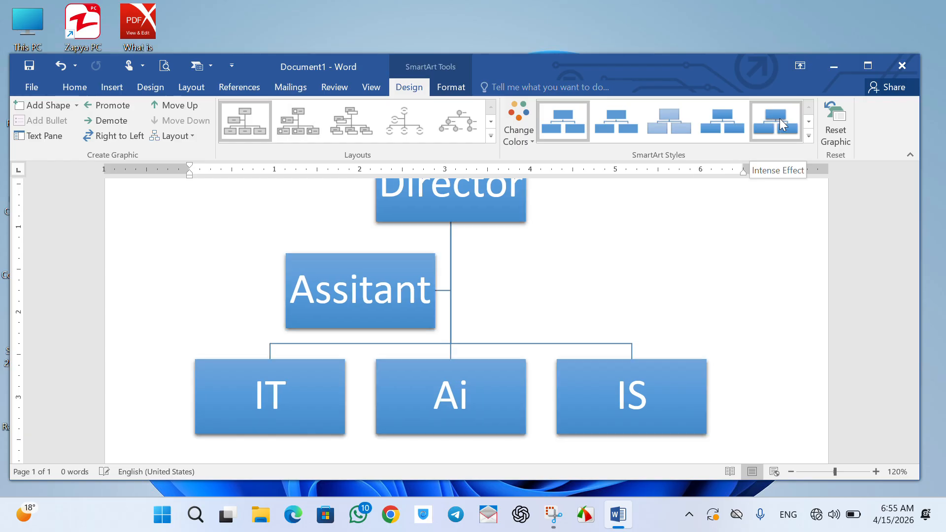
pyautogui.click(780, 118)
pyautogui.click(809, 136)
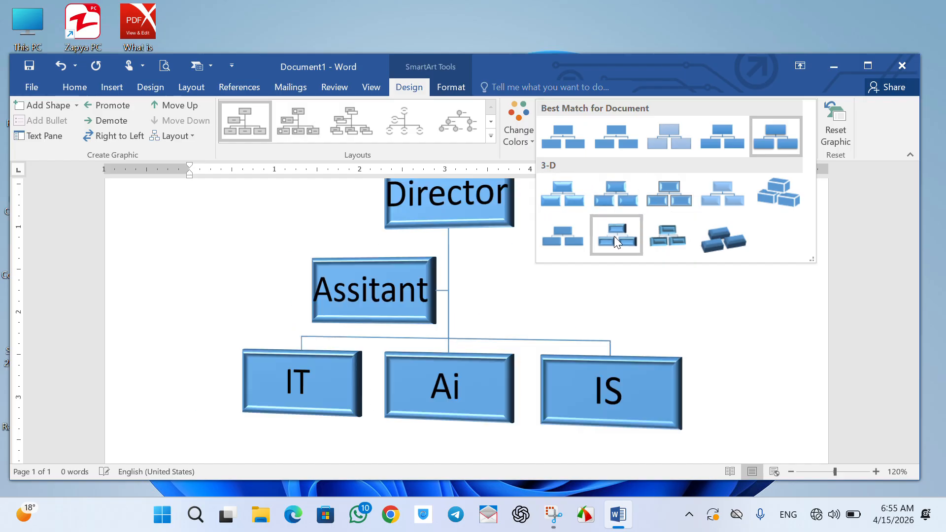
pyautogui.click(660, 235)
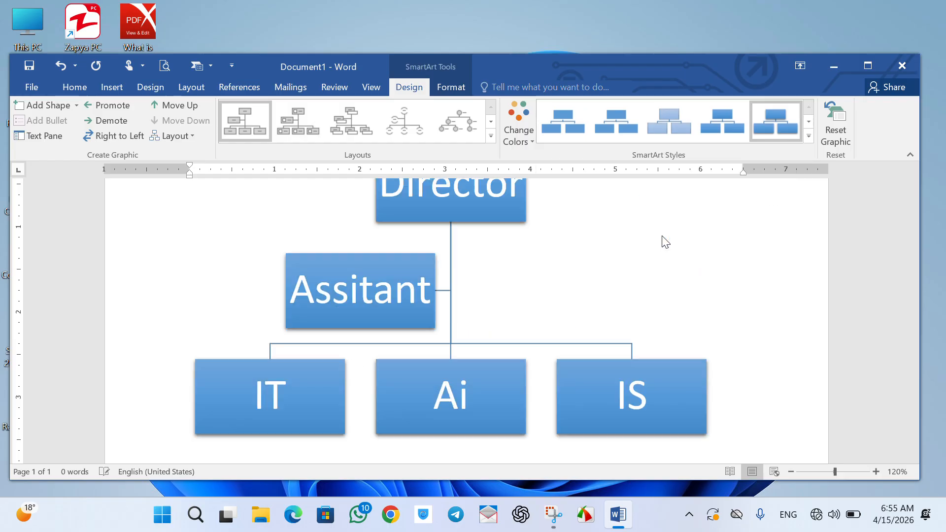
pyautogui.click(523, 131)
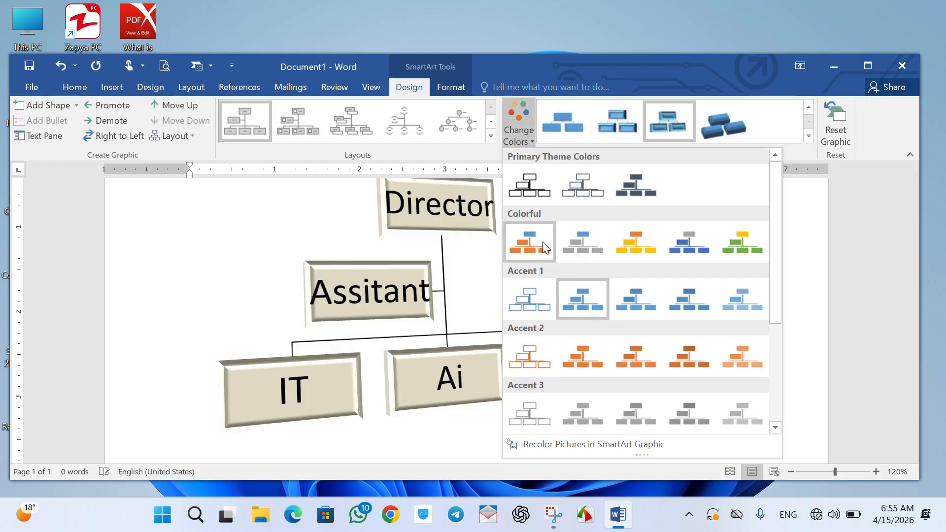
pyautogui.click(726, 243)
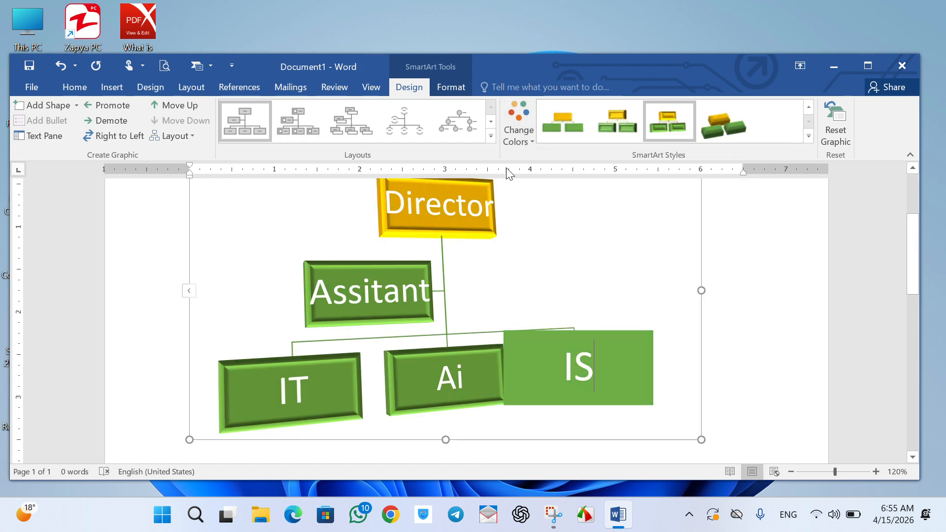
# Step: Try the hierarchy layout with a vertical Director bar beside the stacked boxes, and undo the layout change
pyautogui.click(491, 137)
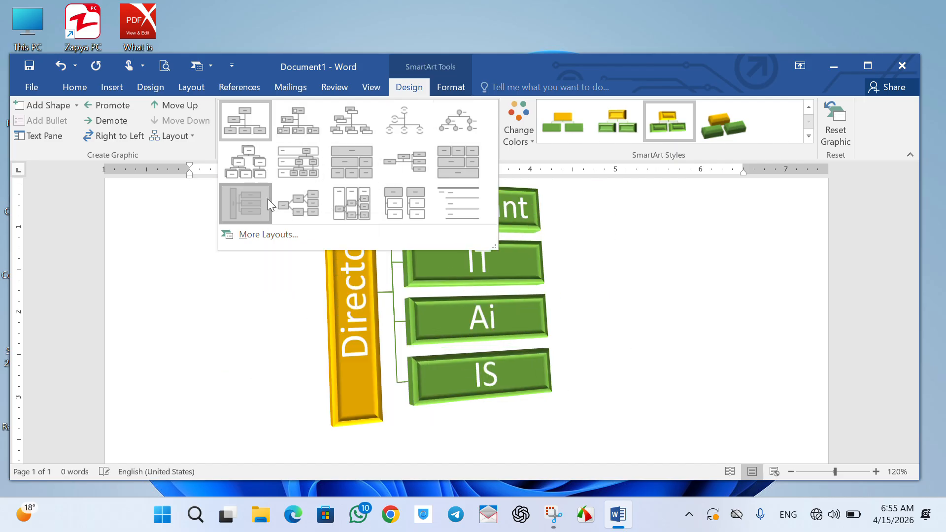
pyautogui.click(268, 199)
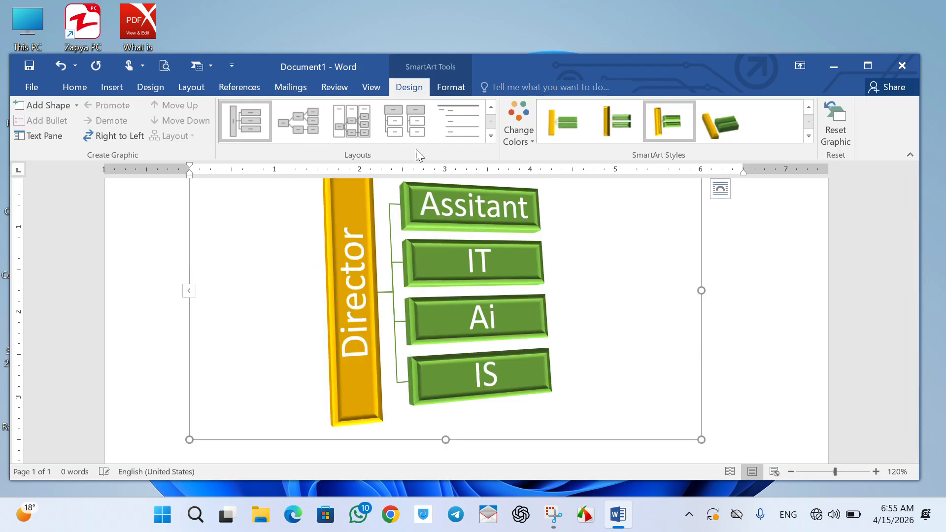
pyautogui.hotkey('ctrl', 'z')
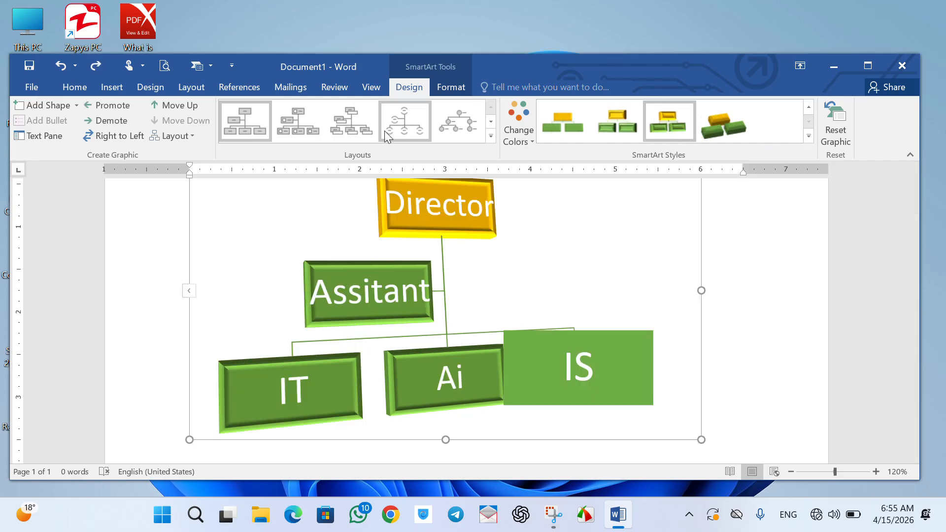
# Step: Keep the current layout and reset the organization chart graphic to its default formatting
pyautogui.click(491, 136)
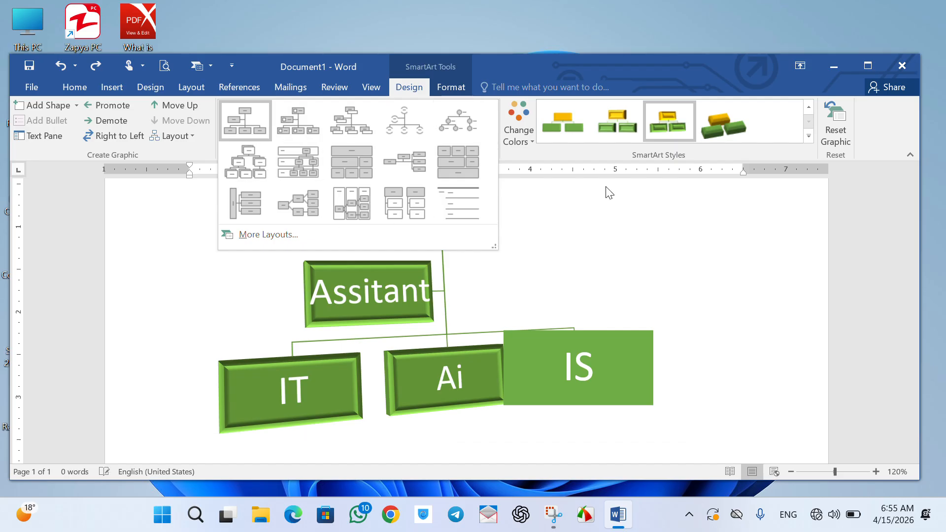
pyautogui.click(776, 145)
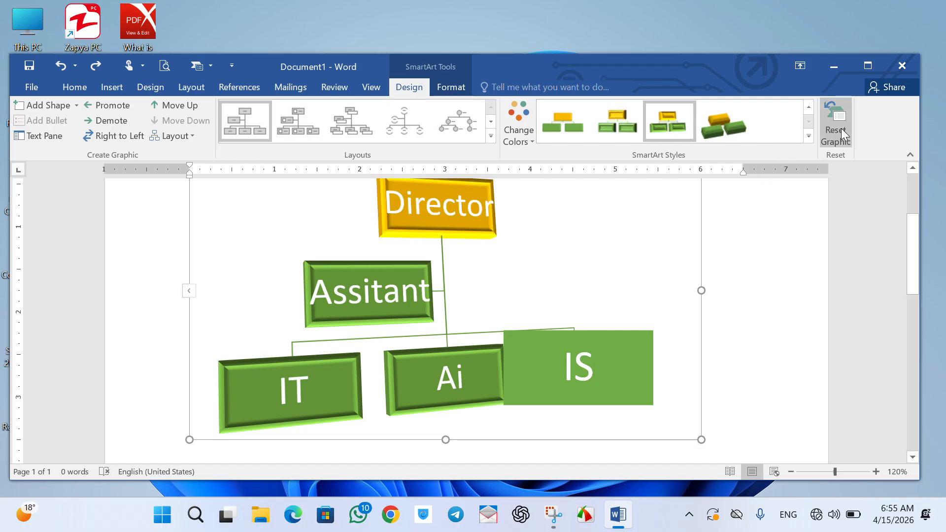
pyautogui.click(841, 128)
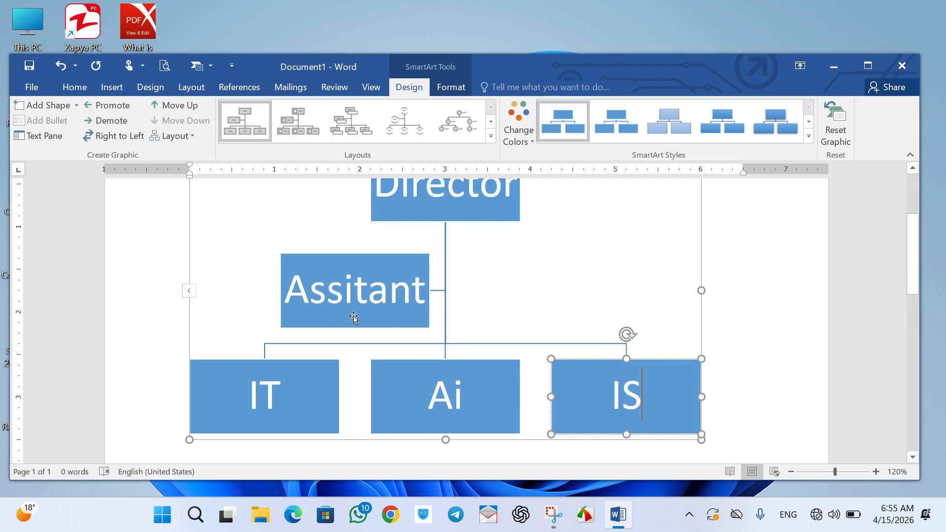
# Step: Move the "Assitant" box one place down in the chart's order
pyautogui.click(373, 301)
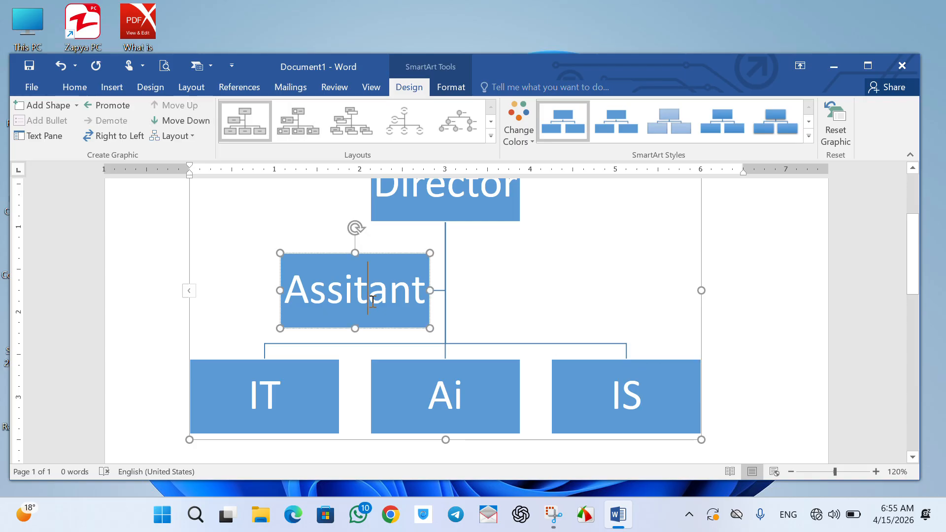
pyautogui.click(185, 120)
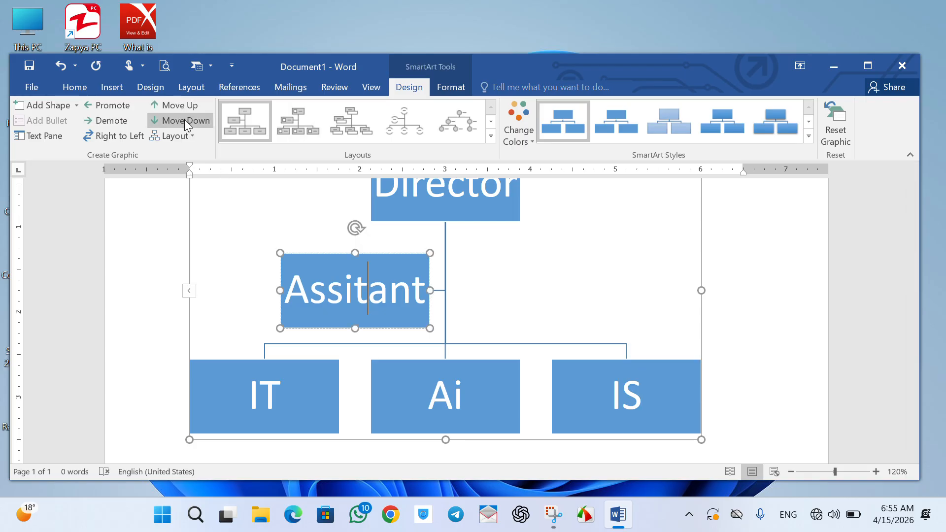
# Step: Move the "IT" box one place down in the chart's order and back up, twice
pyautogui.click(283, 392)
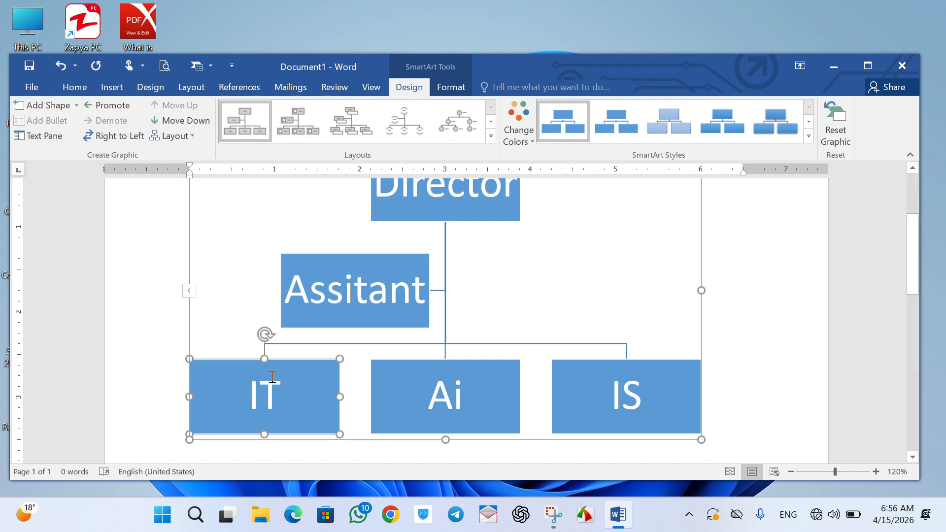
pyautogui.click(199, 124)
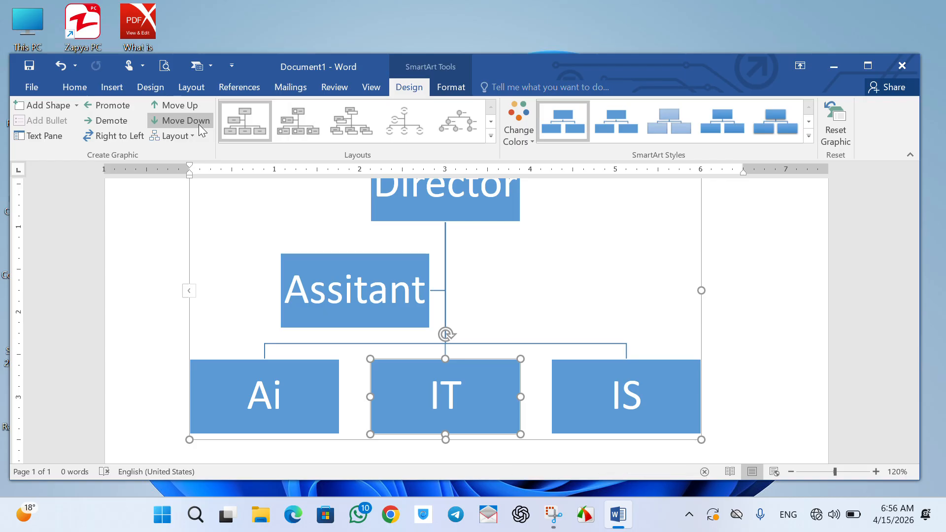
pyautogui.click(184, 105)
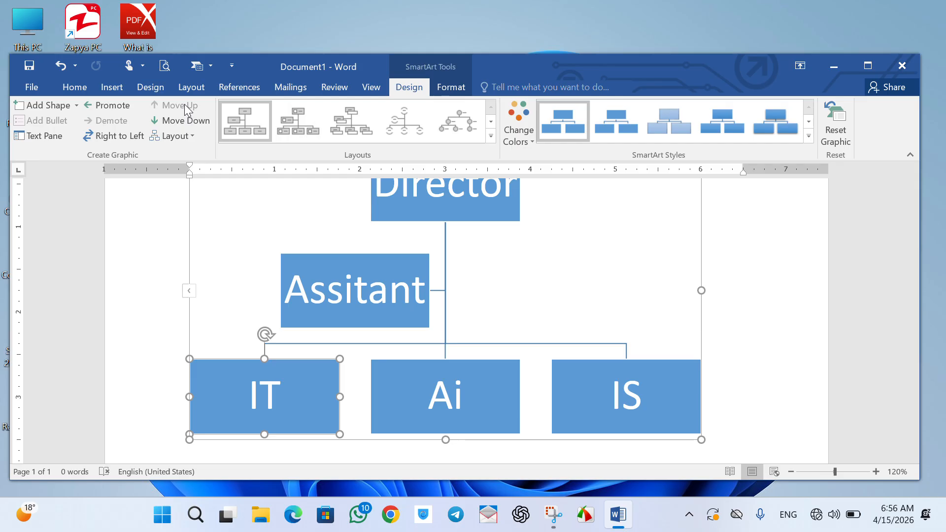
pyautogui.click(175, 121)
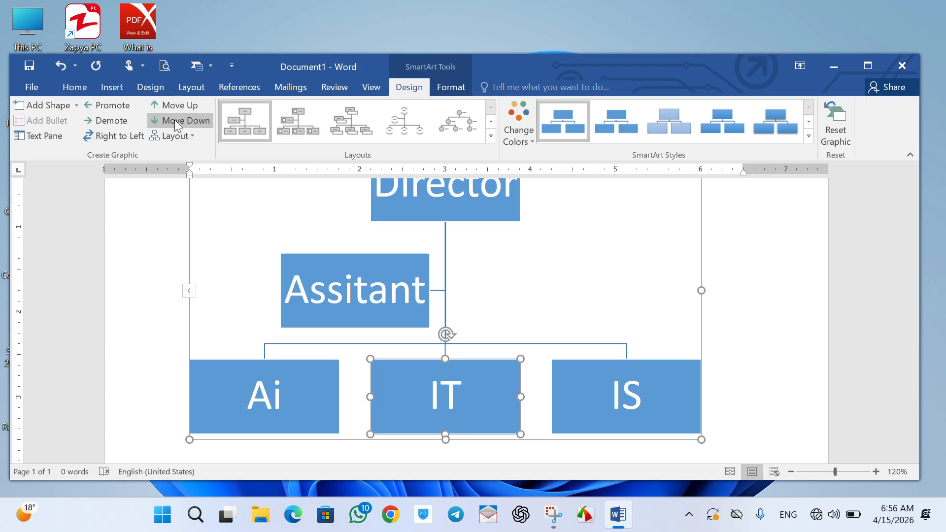
pyautogui.click(170, 108)
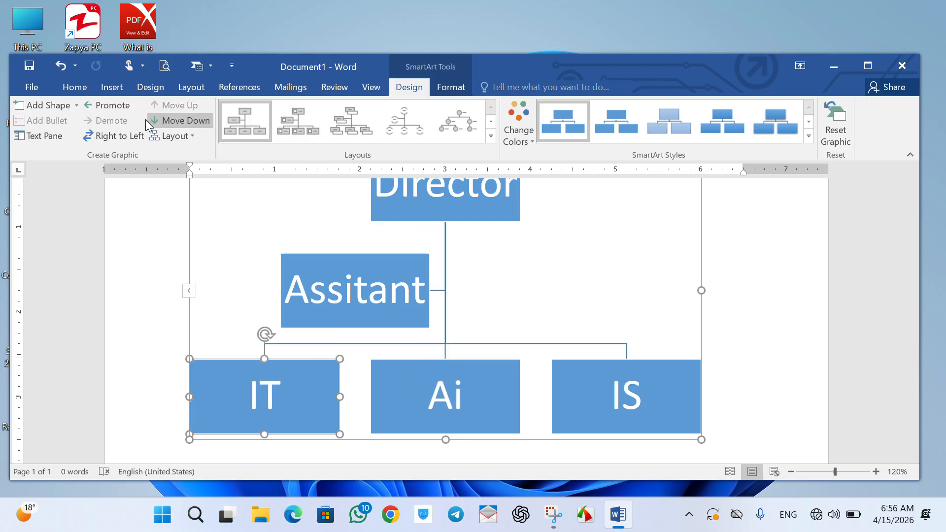
# Step: Promote the "IT" box to the Director's level, review the upper part of the chart, and undo the promotion
pyautogui.click(123, 108)
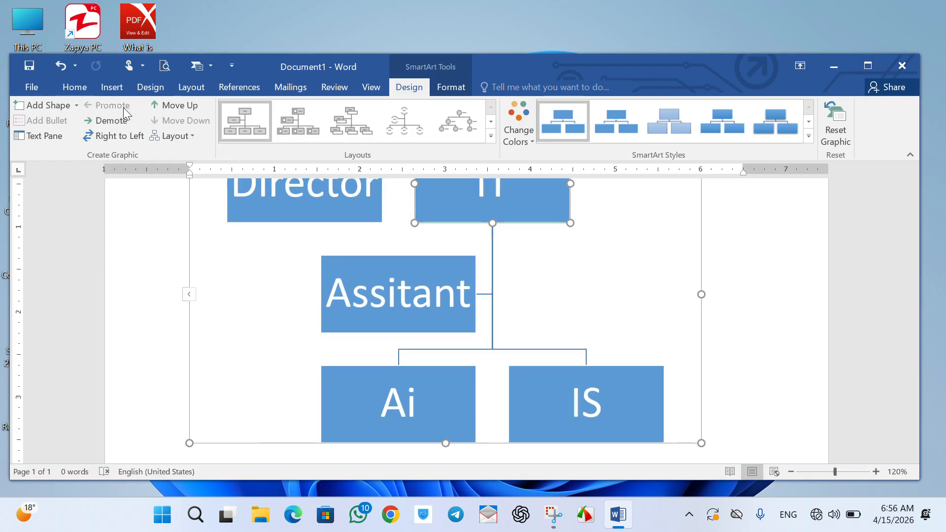
pyautogui.scroll(1, 123, 107)
pyautogui.scroll(1, 123, 107)
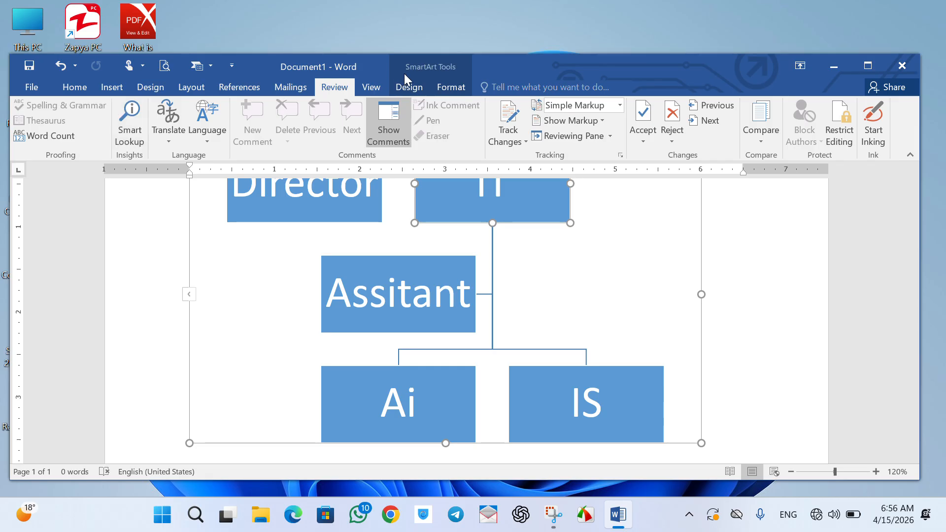
pyautogui.scroll(2, 769, 285)
pyautogui.scroll(1, 769, 285)
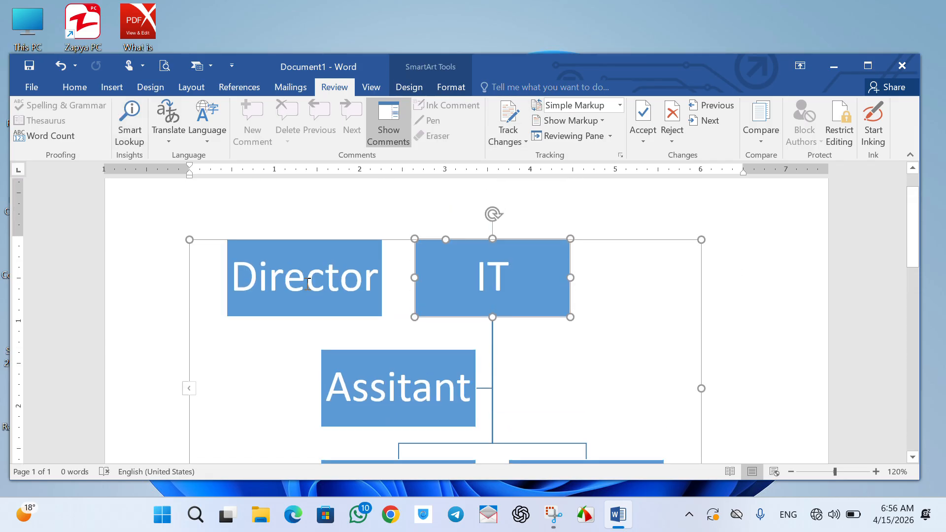
pyautogui.hotkey('ctrl', 'z')
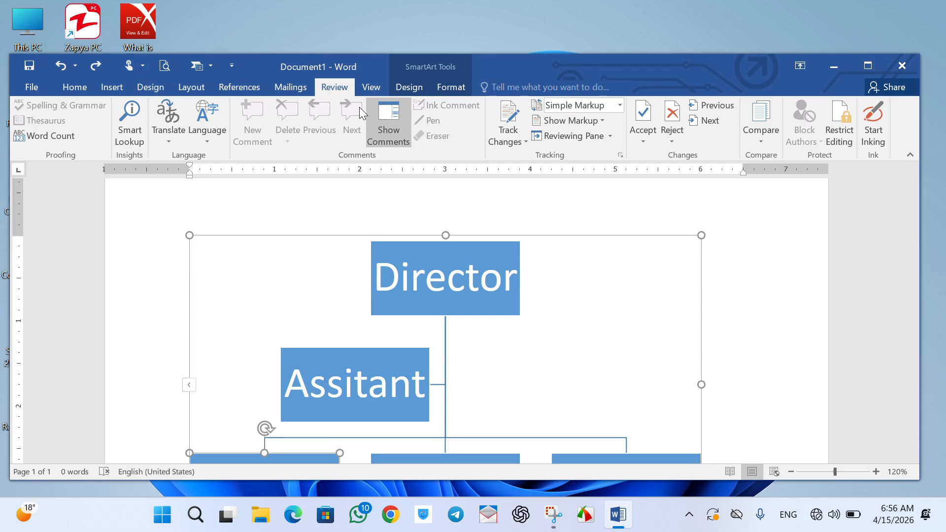
# Step: Promote the "IT" box to the Director's level and demote it back to its original place
pyautogui.click(451, 87)
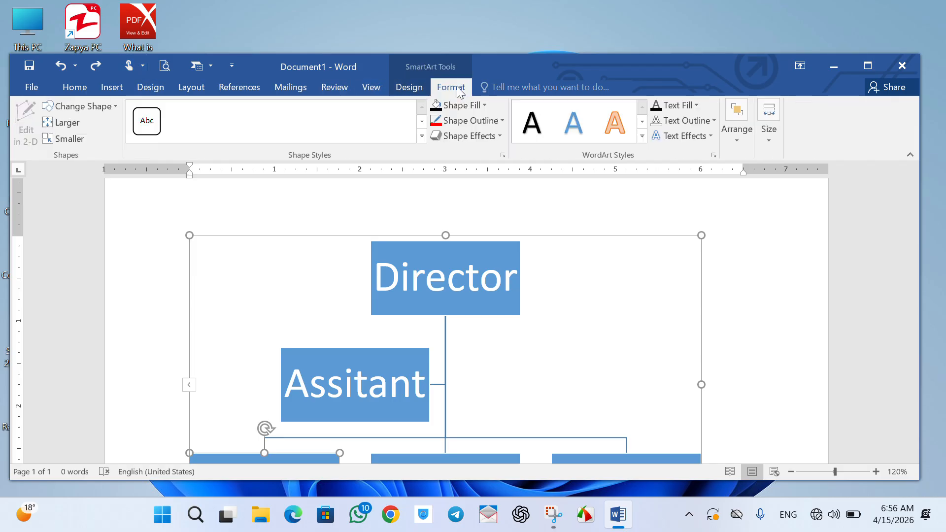
pyautogui.click(409, 87)
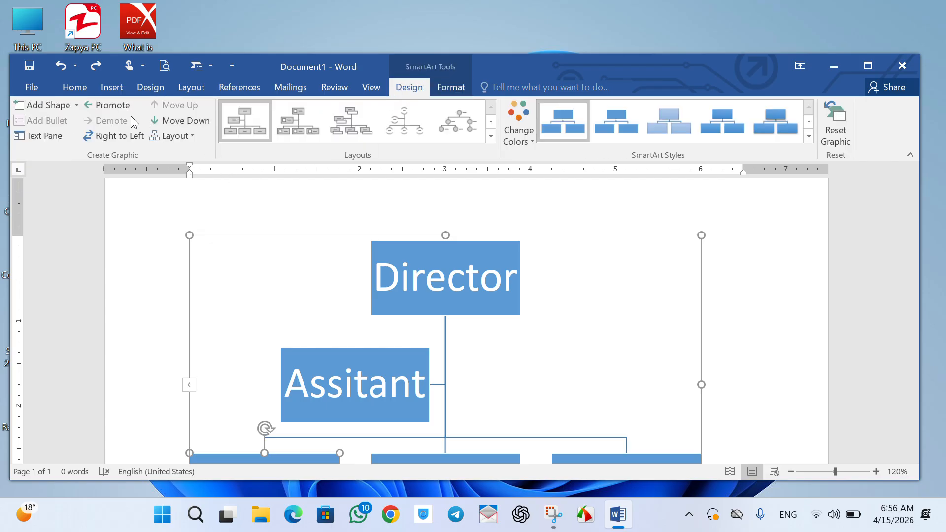
pyautogui.scroll(-2, 278, 298)
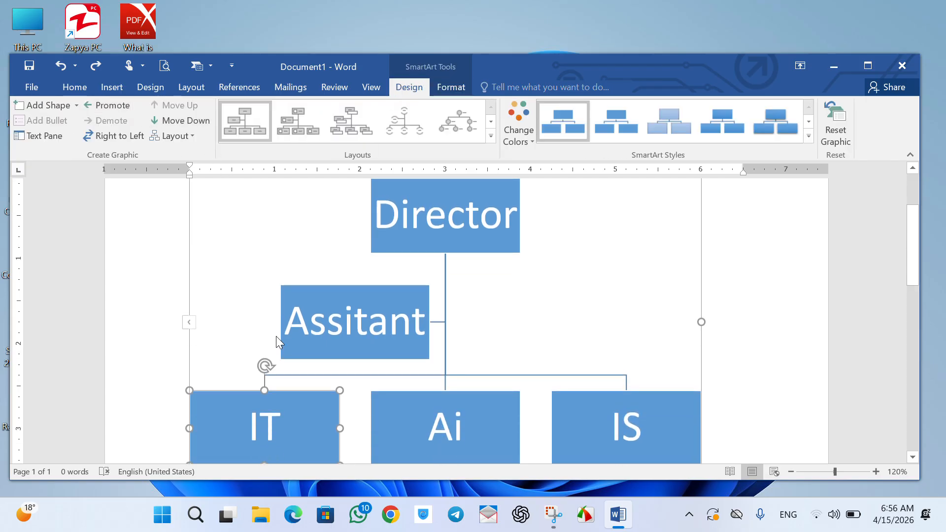
pyautogui.click(127, 105)
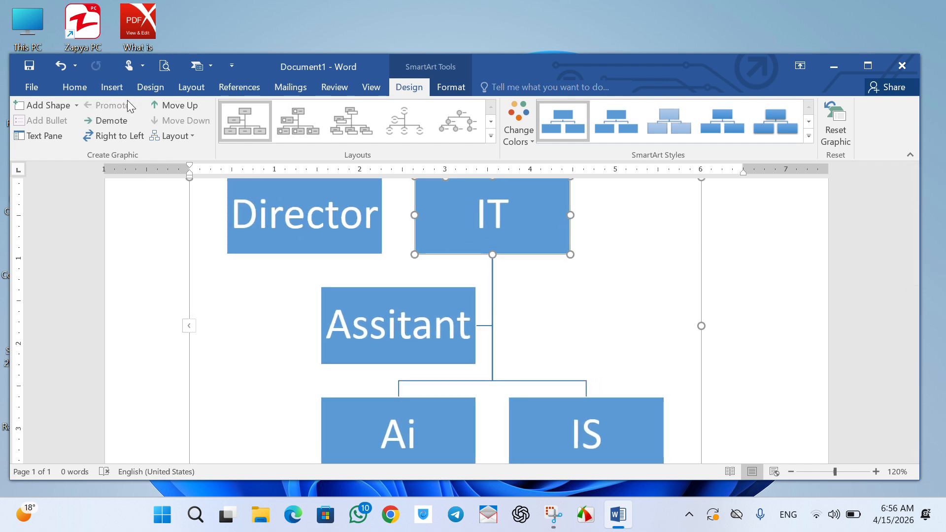
pyautogui.click(103, 122)
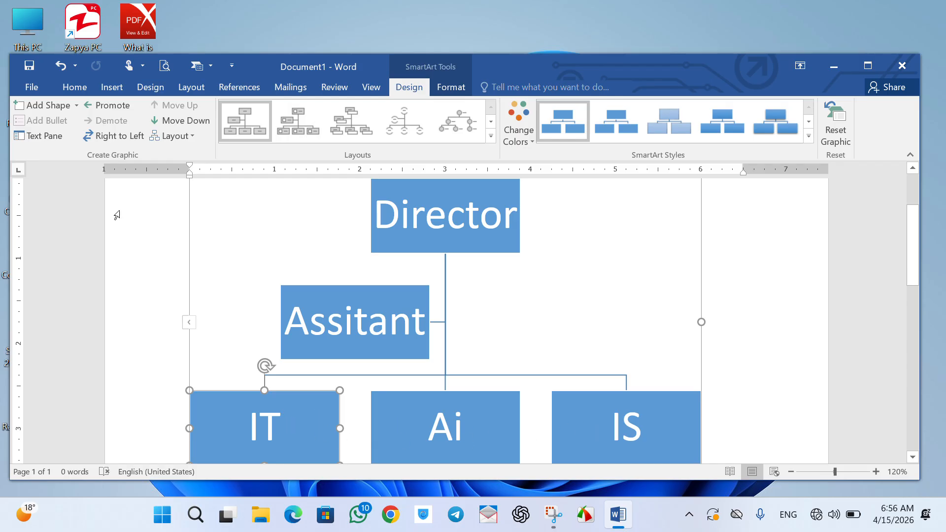
# Step: Mirror the organization chart's direction from right to left and switch it back
pyautogui.click(114, 137)
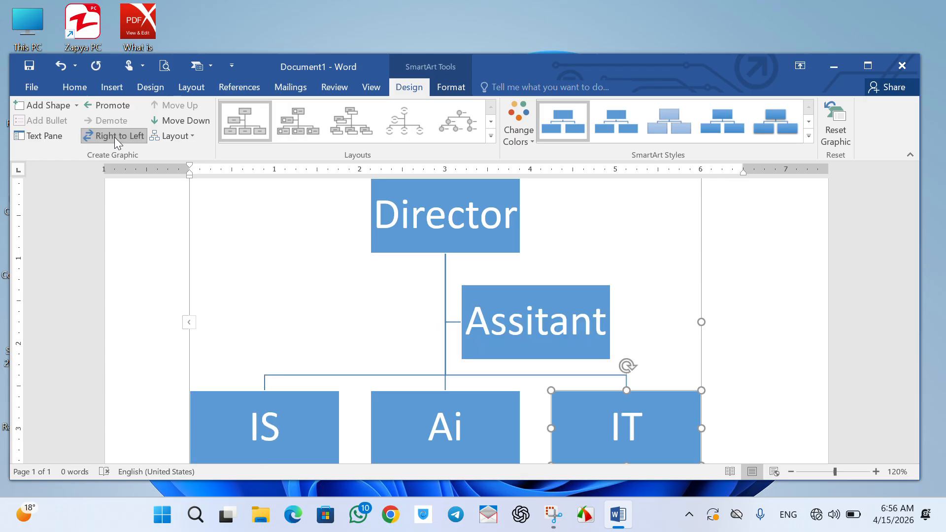
pyautogui.click(115, 137)
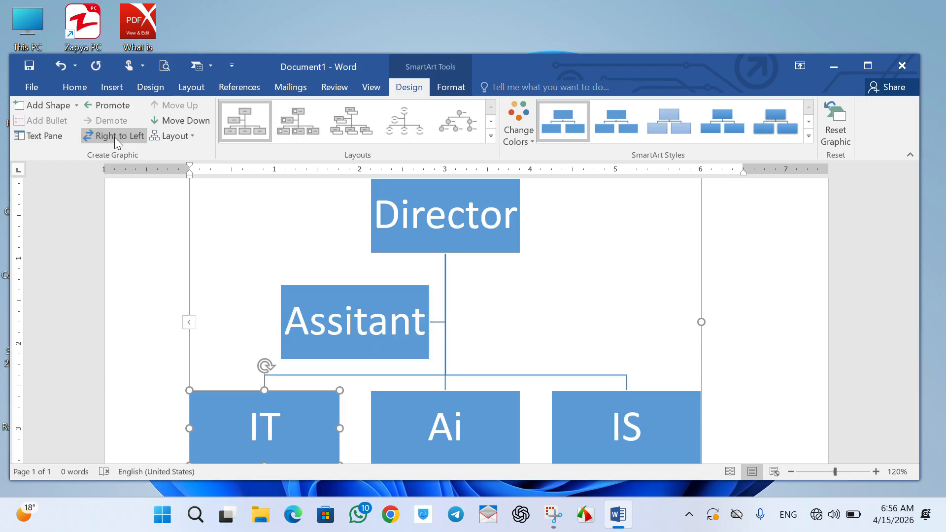
# Step: Apply the Both hanging layout option to the "IT" box and deselect the individual boxes
pyautogui.click(193, 136)
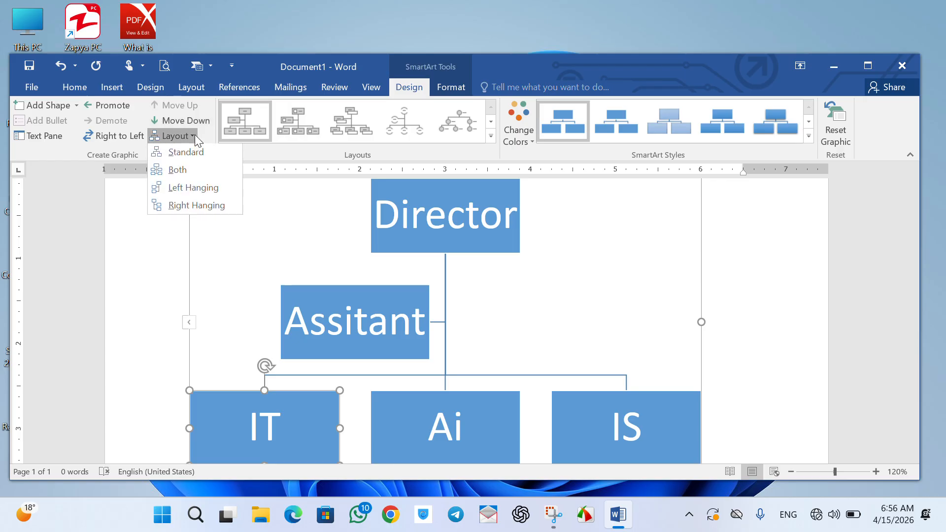
pyautogui.click(190, 171)
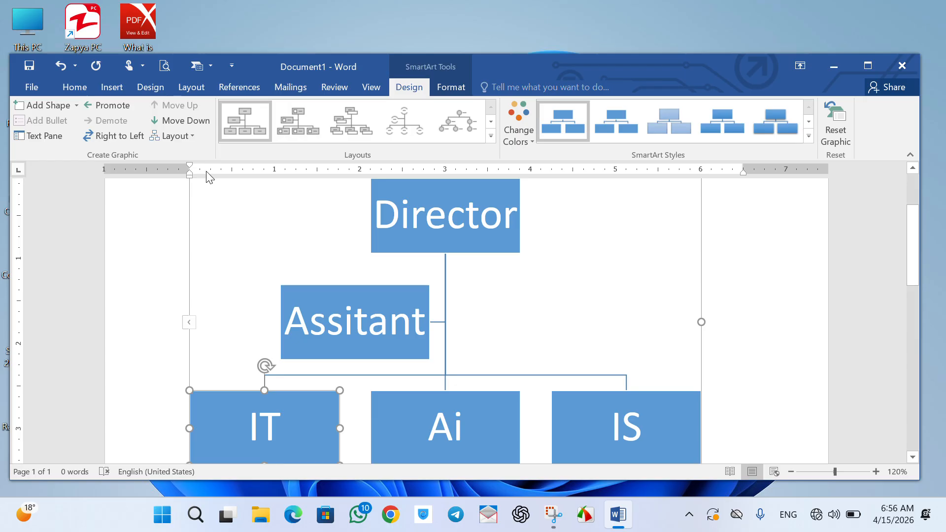
pyautogui.click(193, 136)
pyautogui.click(186, 170)
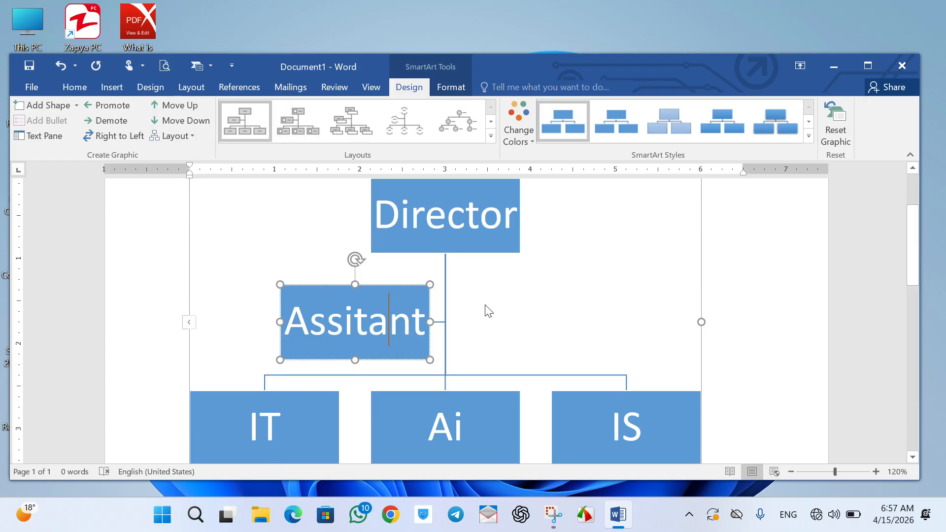
pyautogui.click(555, 274)
pyautogui.scroll(2, 675, 276)
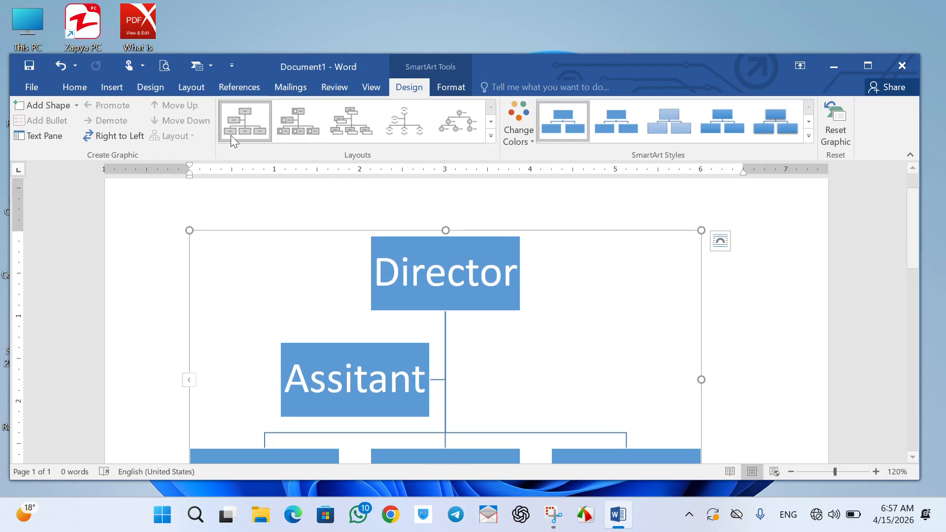
# Step: Add a blank box beside the "Assitant" box and undo the addition
pyautogui.click(330, 346)
pyautogui.click(185, 141)
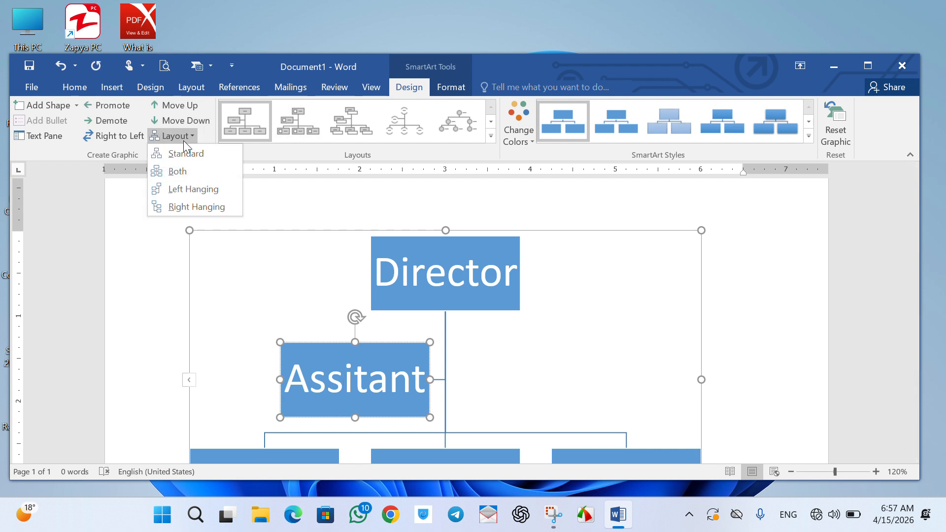
pyautogui.click(67, 108)
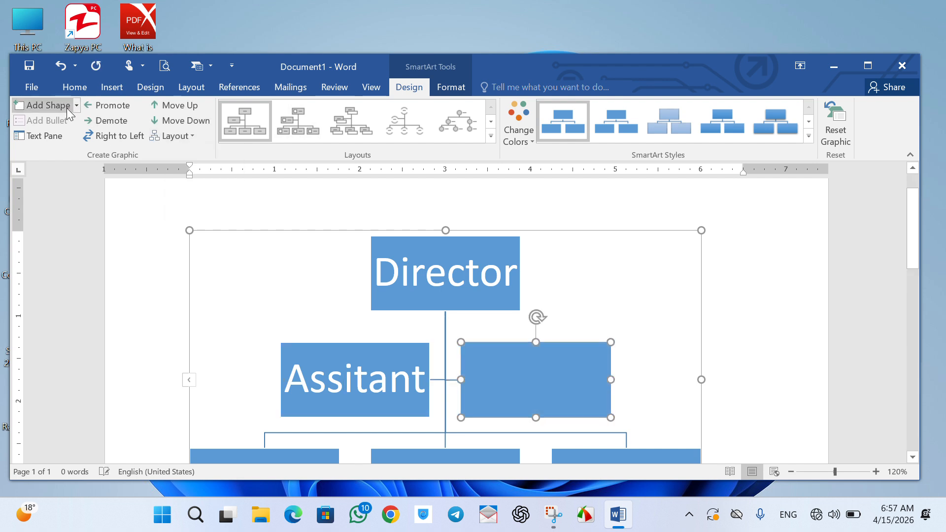
pyautogui.hotkey('ctrl', 'z')
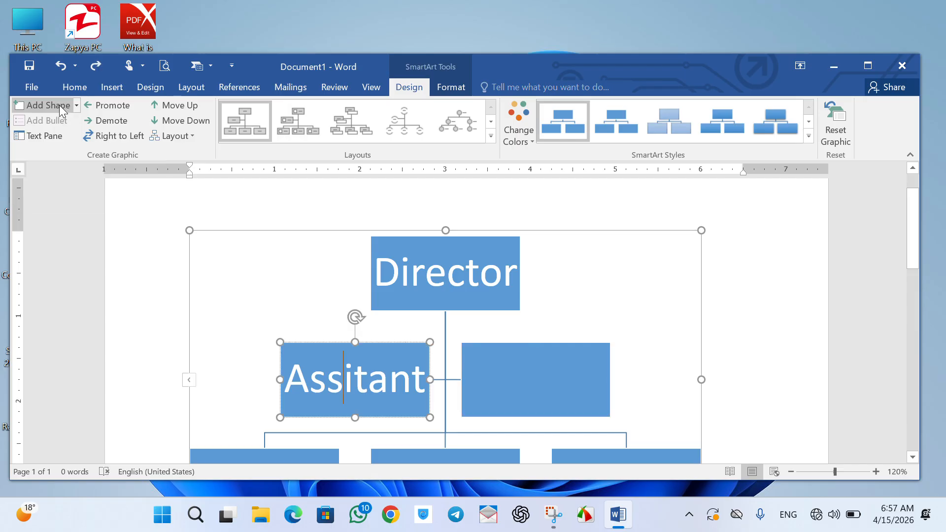
# Step: Add one blank box after the "Assitant" box and another one before the new box
pyautogui.click(76, 99)
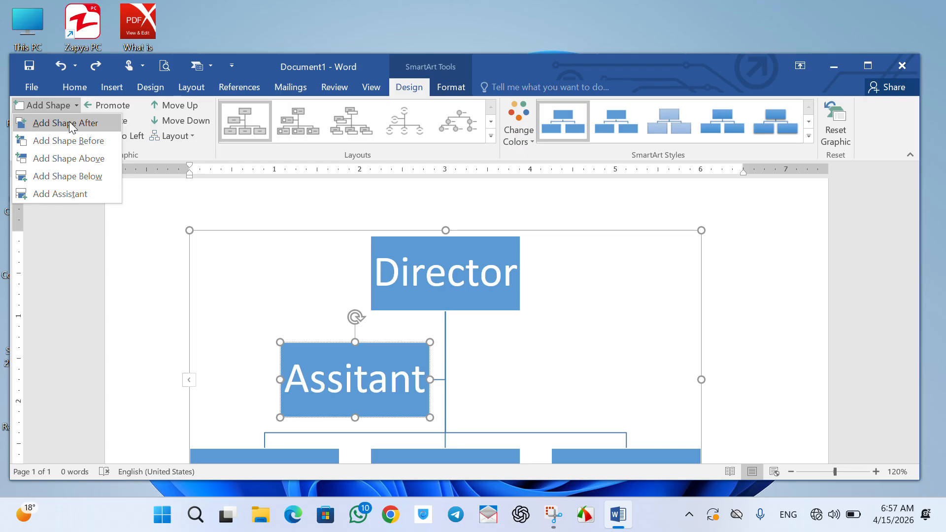
pyautogui.click(69, 121)
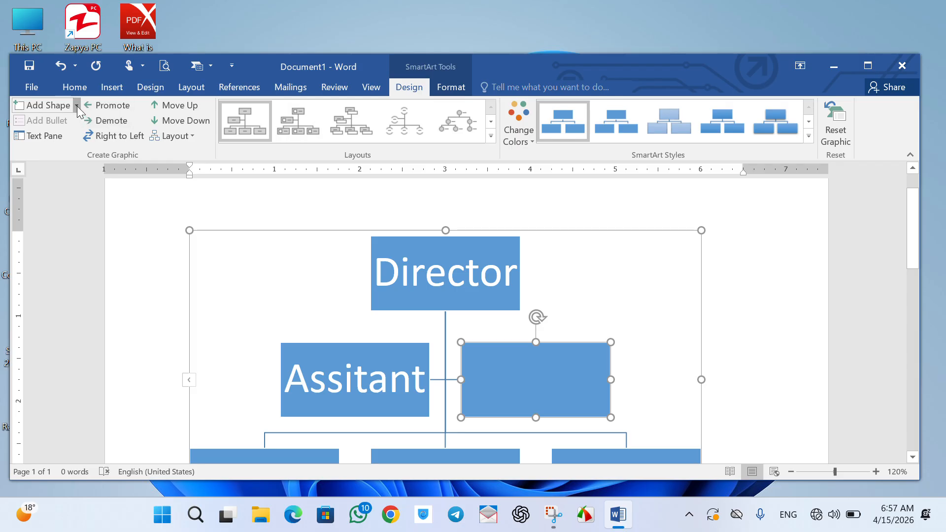
pyautogui.click(77, 105)
pyautogui.click(79, 142)
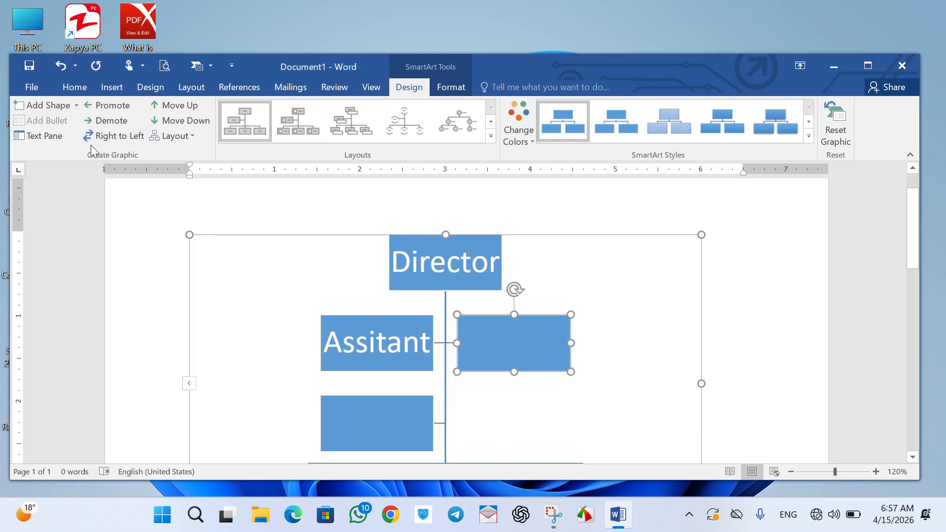
# Step: Add a blank box below the selected one and insert another directly above that new box
pyautogui.click(72, 109)
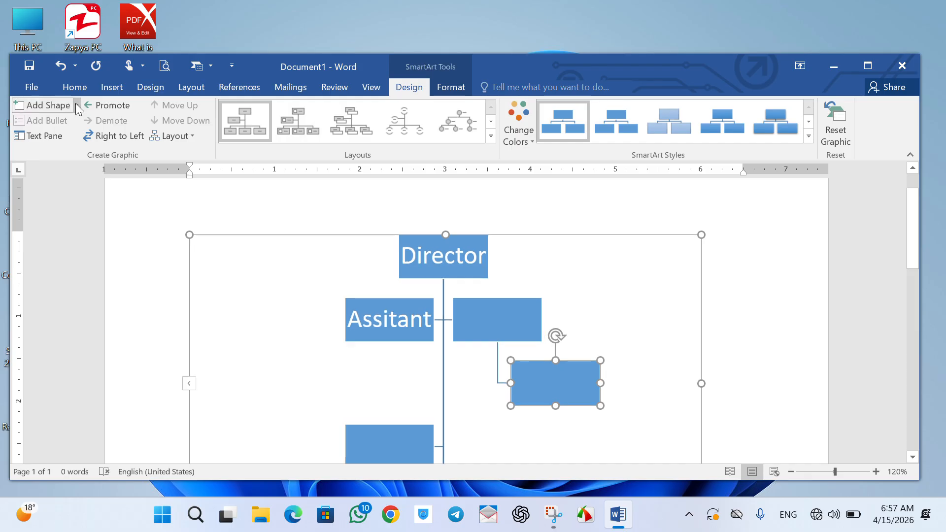
pyautogui.click(75, 102)
pyautogui.click(76, 157)
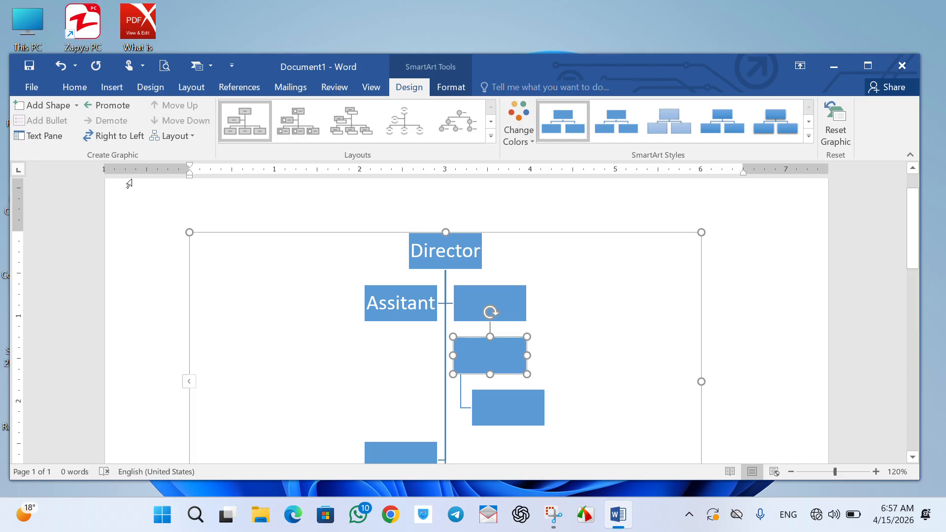
# Step: Add two more blank boxes under the selected box and attach an assistant box to the last one
pyautogui.click(73, 104)
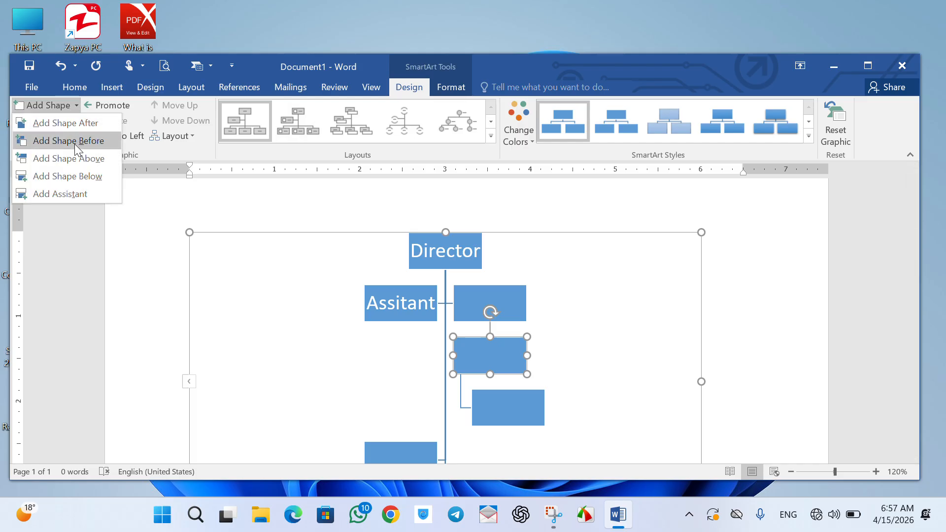
pyautogui.click(76, 174)
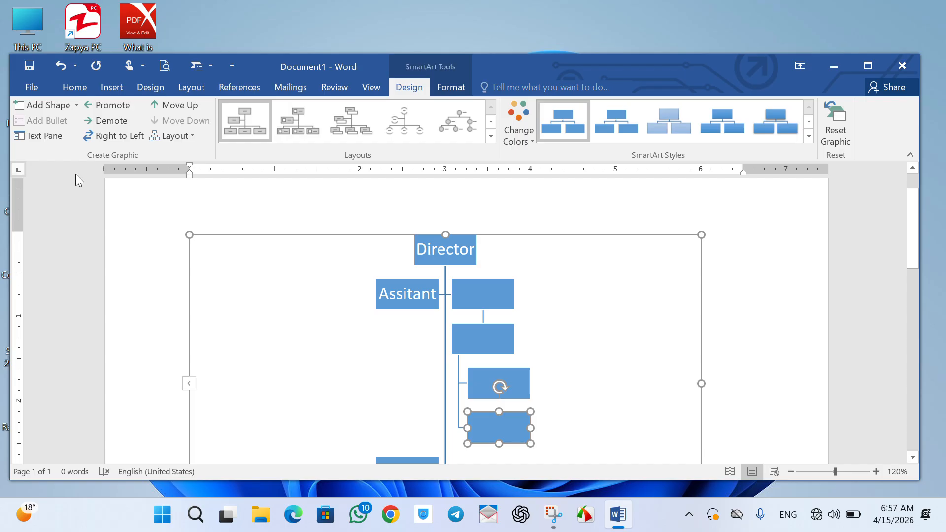
pyautogui.click(73, 102)
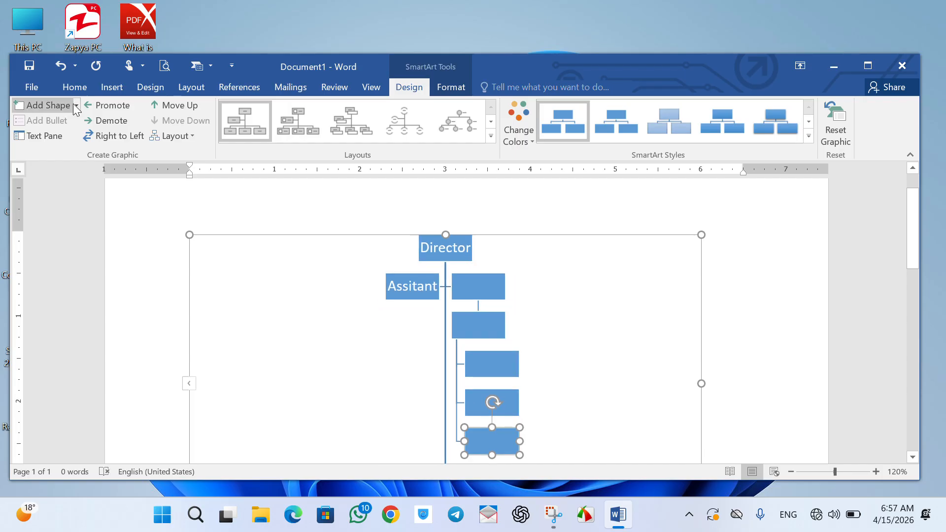
pyautogui.click(77, 105)
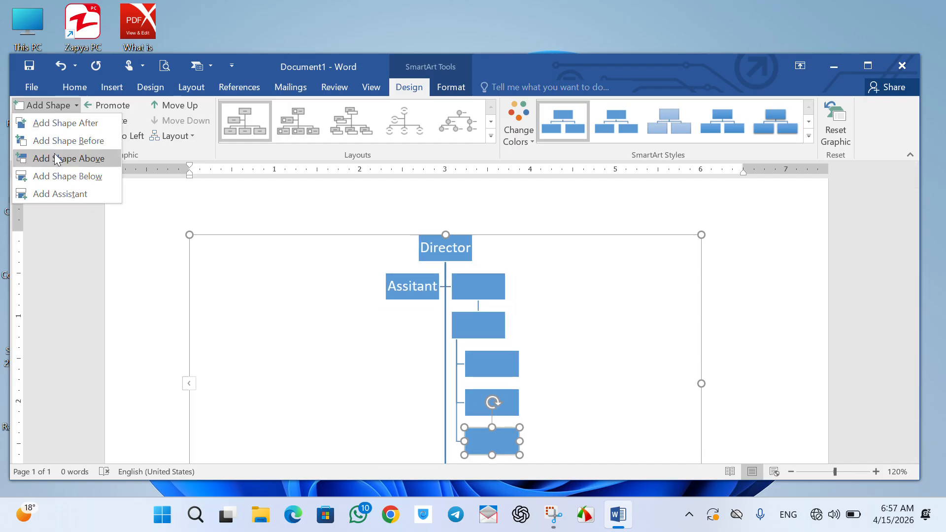
pyautogui.click(70, 188)
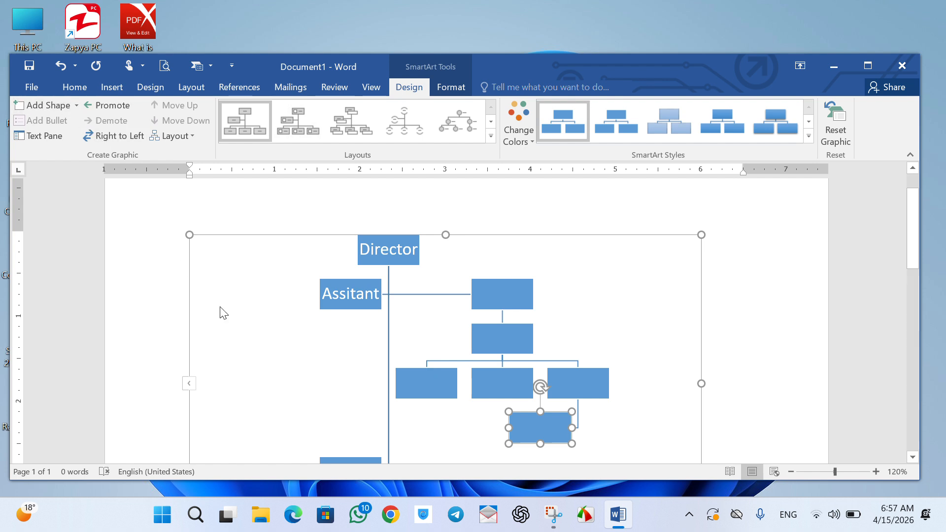
# Step: Undo all the blank boxes added around the "Assitant" box
pyautogui.hotkey('ctrl', 'z')
pyautogui.hotkey('ctrl', 'z')
pyautogui.hotkey('ctrl', 'z')
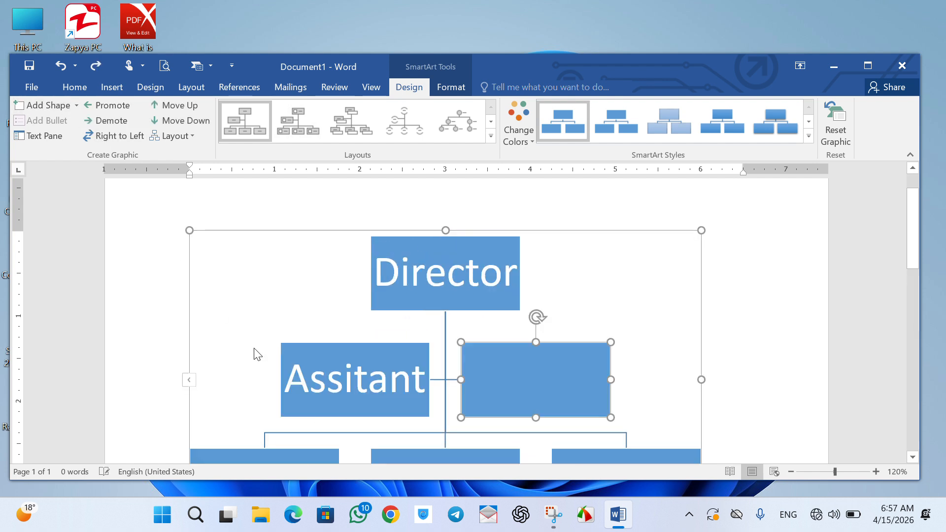
pyautogui.hotkey('ctrl', 'z')
pyautogui.hotkey('ctrl', 'z')
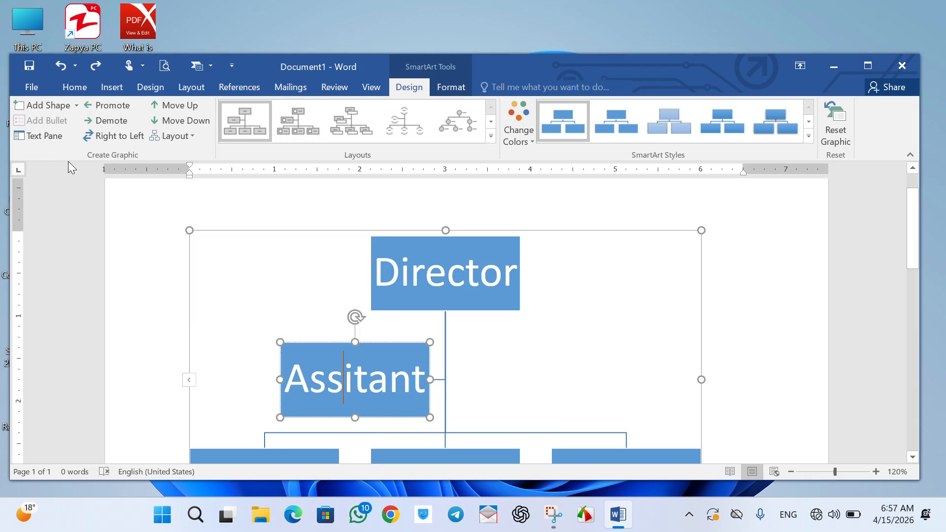
# Step: Append the sample text "idfjdhj" to the "Assitant" entry in the chart's text outline, delete it again and close the outline
pyautogui.click(59, 131)
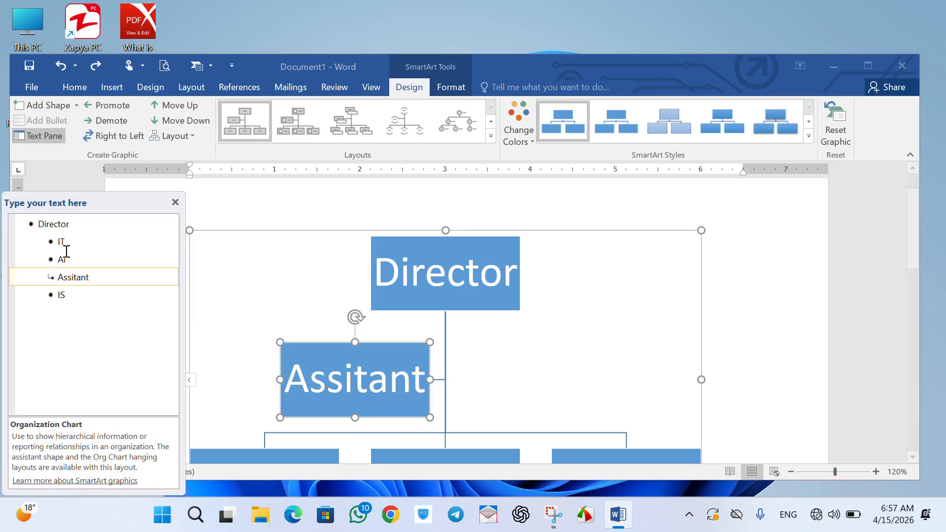
pyautogui.click(99, 279)
pyautogui.write('idfjdh')
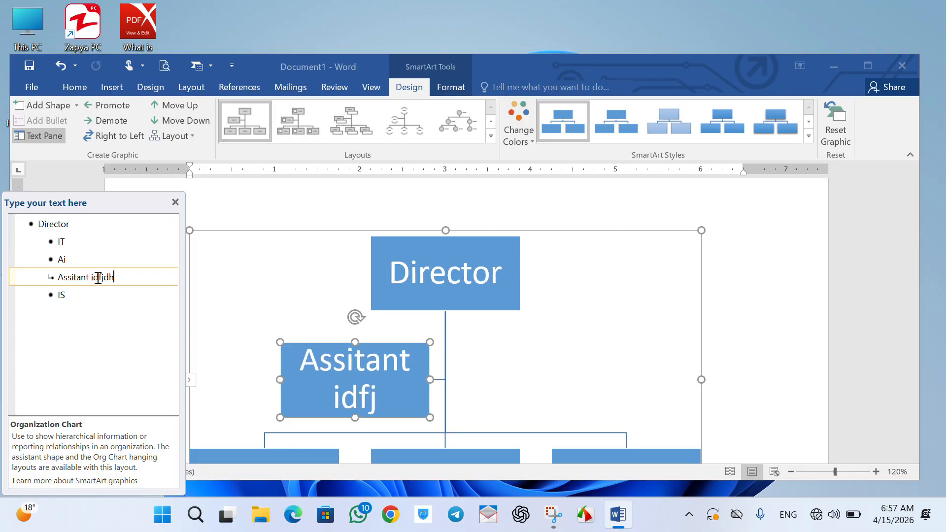
pyautogui.write('j')
pyautogui.press('BackSpace')
pyautogui.press('BackSpace')
pyautogui.press('BackSpace')
pyautogui.press('BackSpace')
pyautogui.press('BackSpace')
pyautogui.press('BackSpace')
pyautogui.press('BackSpace')
pyautogui.press('BackSpace')
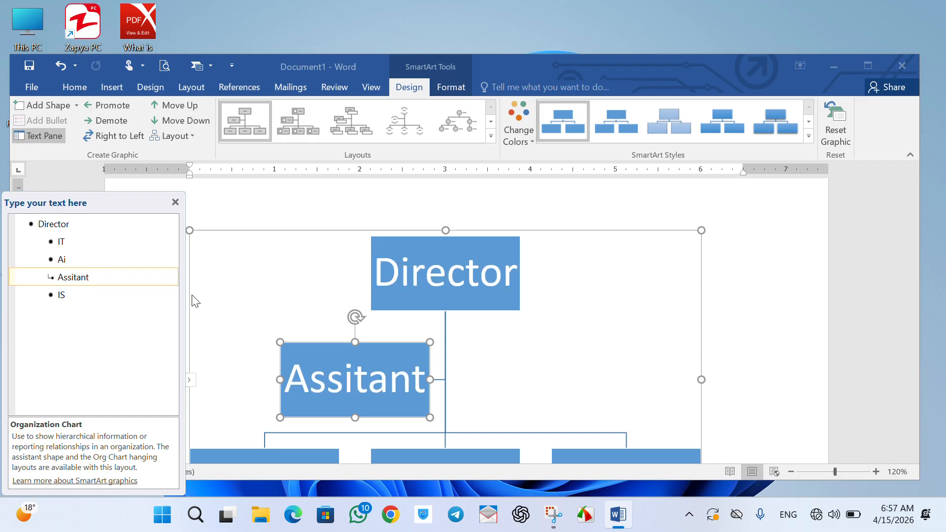
pyautogui.click(175, 204)
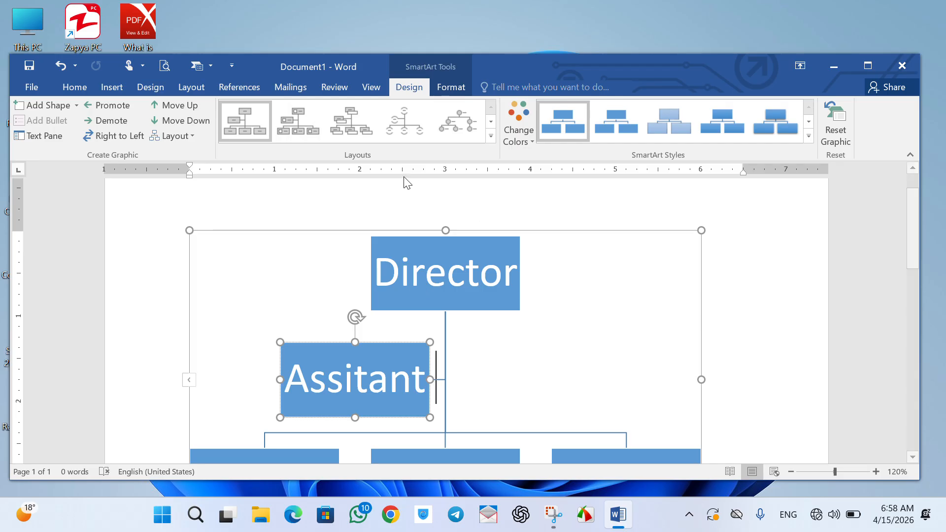
# Step: Apply the solid green theme style from the third row of shape styles to the "Assitant" box
pyautogui.click(455, 92)
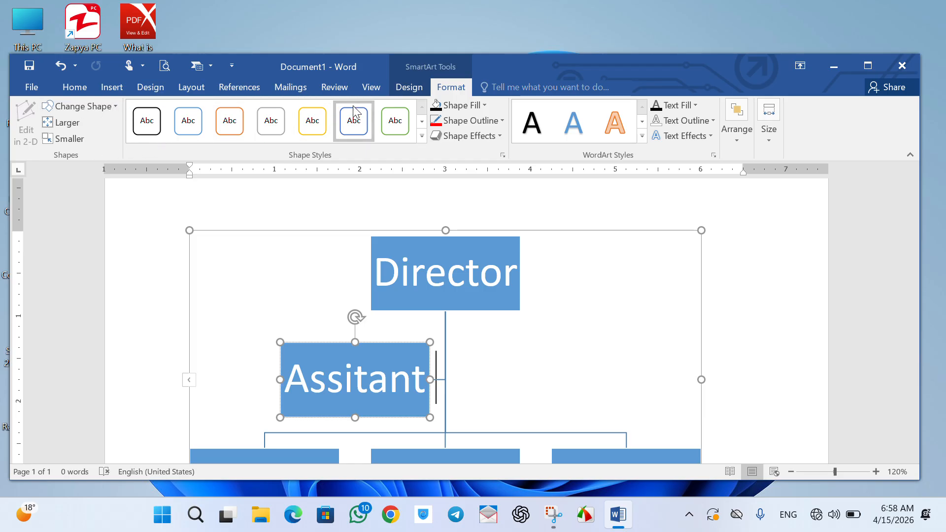
pyautogui.click(422, 137)
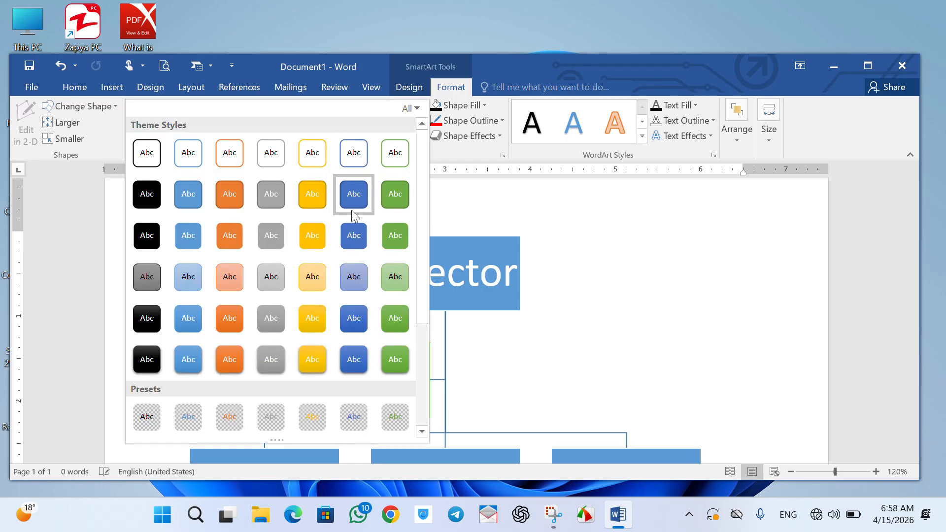
pyautogui.click(392, 247)
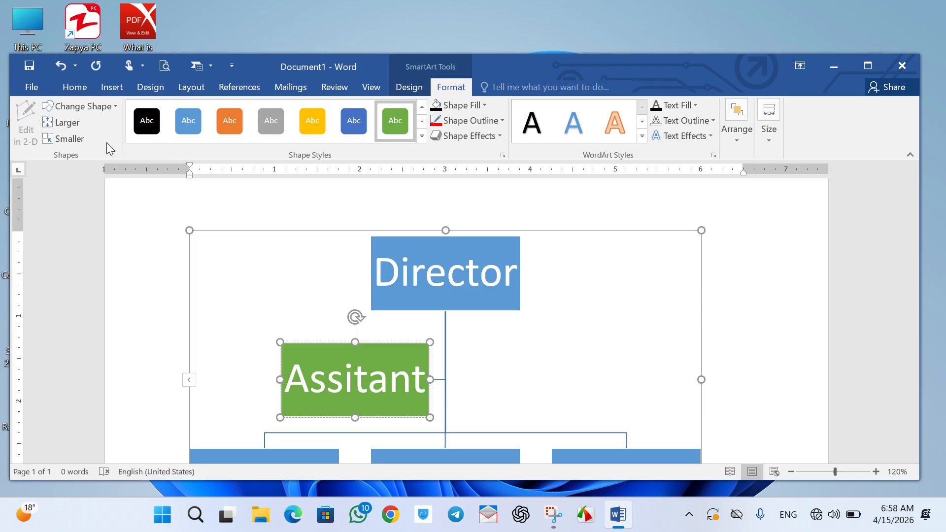
# Step: Enlarge the green "Assitant" box by four size increments
pyautogui.click(72, 117)
pyautogui.click(72, 117)
pyautogui.click(72, 117)
pyautogui.click(73, 117)
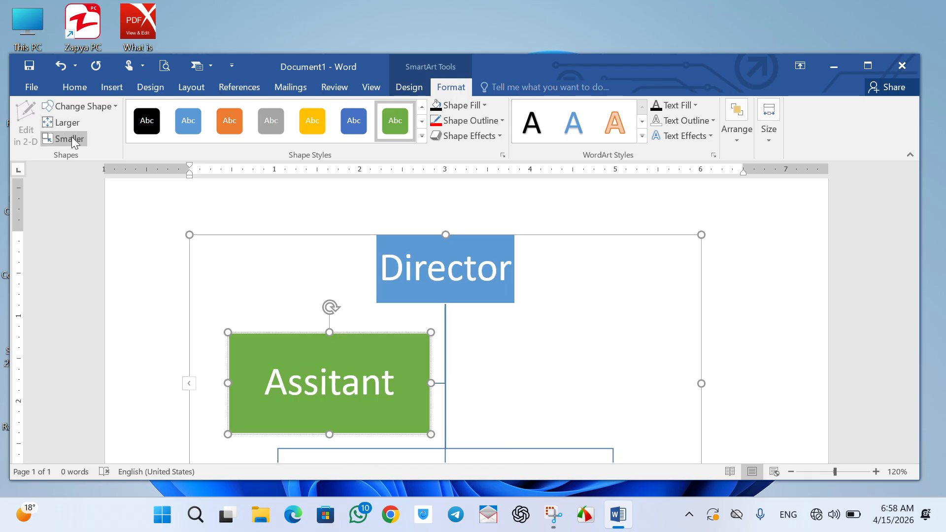
# Step: Shrink the green "Assitant" box stepwise to about three quarters of the "Director" box's width
pyautogui.click(72, 139)
pyautogui.click(72, 139)
pyautogui.click(72, 139)
pyautogui.click(73, 139)
pyautogui.click(72, 139)
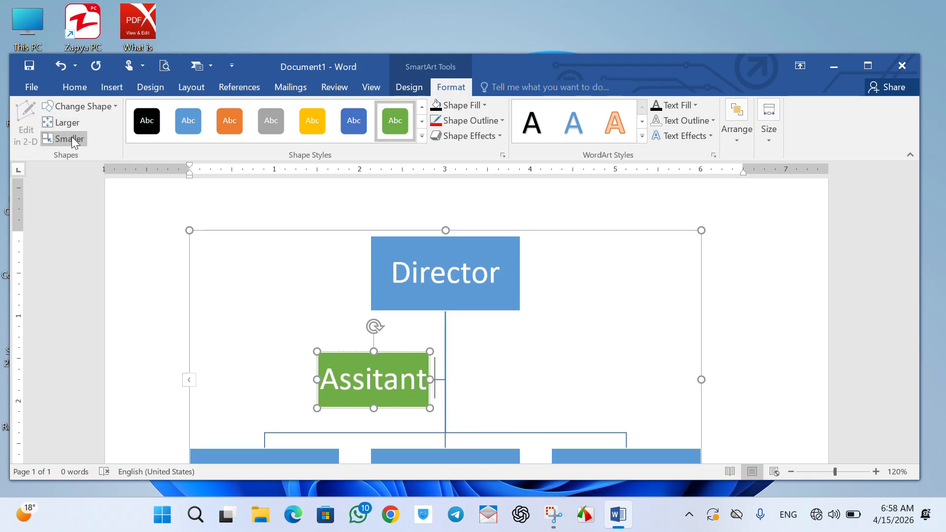
# Step: Adjust the green "Assitant" box's size stepwise and change its shape to a snip and round single corner rectangle
pyautogui.click(73, 139)
pyautogui.click(70, 121)
pyautogui.click(70, 121)
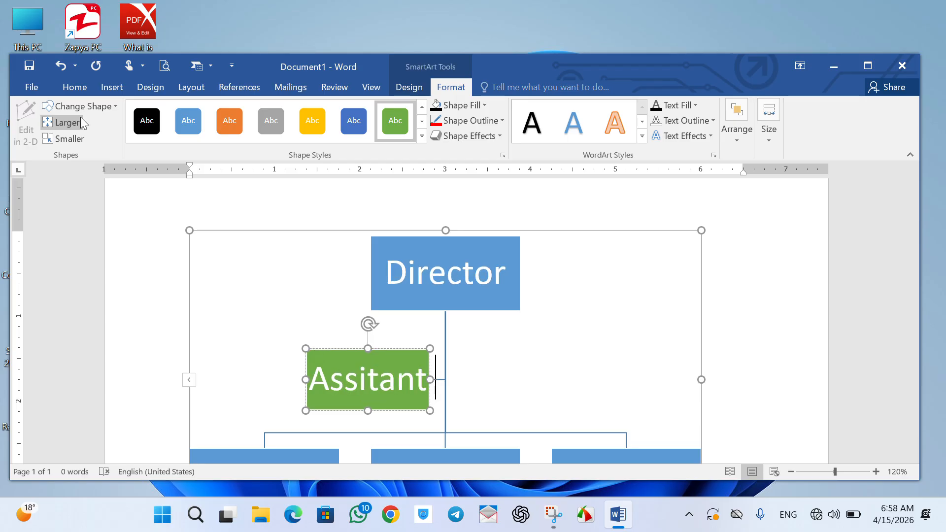
pyautogui.click(115, 105)
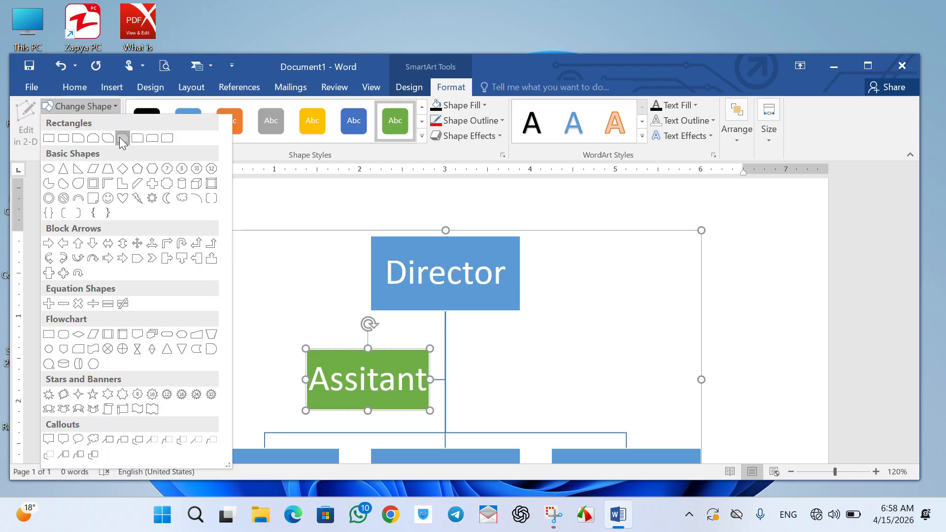
pyautogui.click(123, 139)
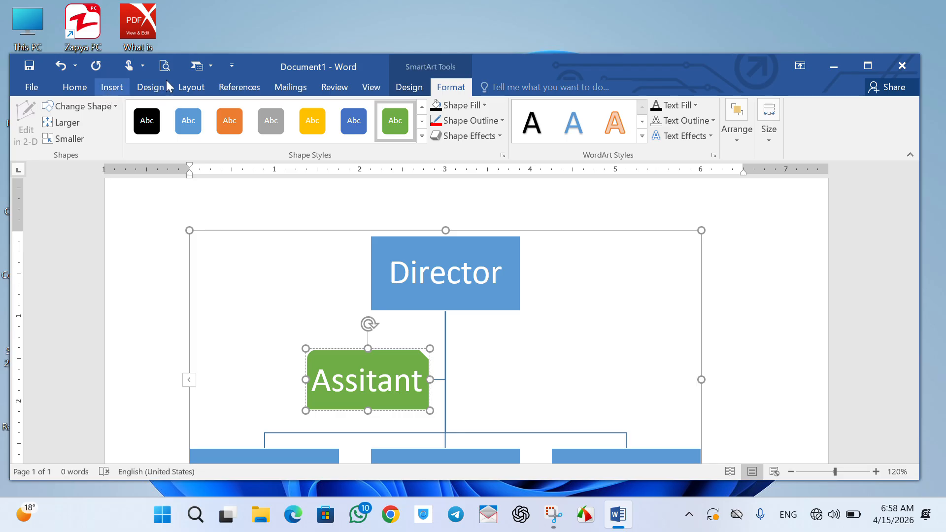
pyautogui.click(124, 90)
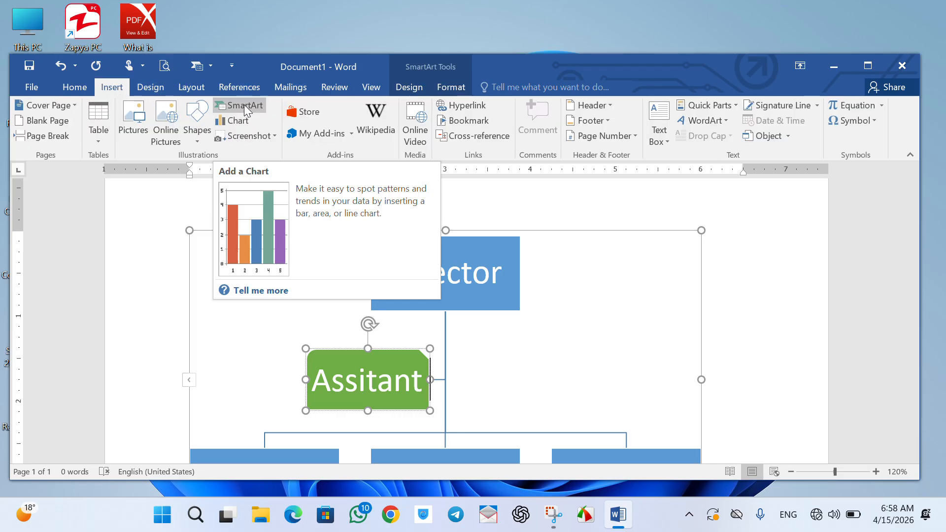
pyautogui.click(238, 121)
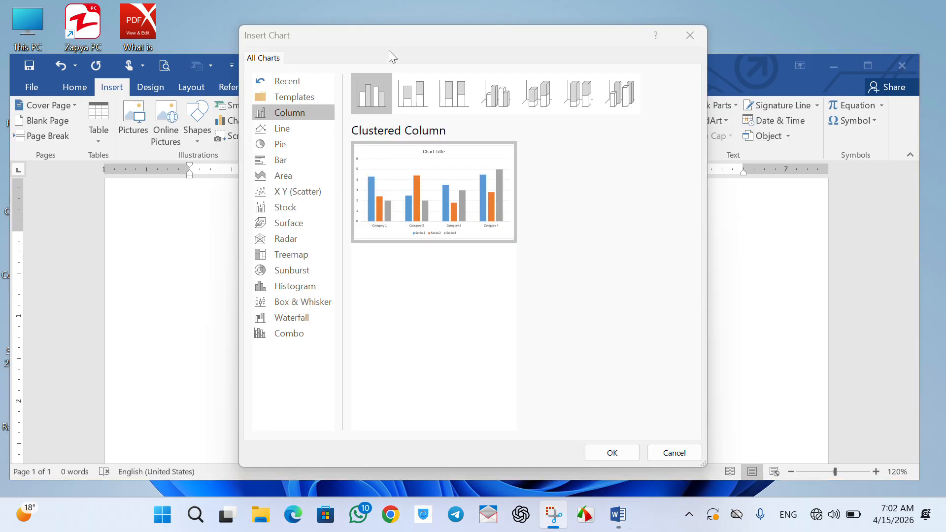
pyautogui.click(690, 38)
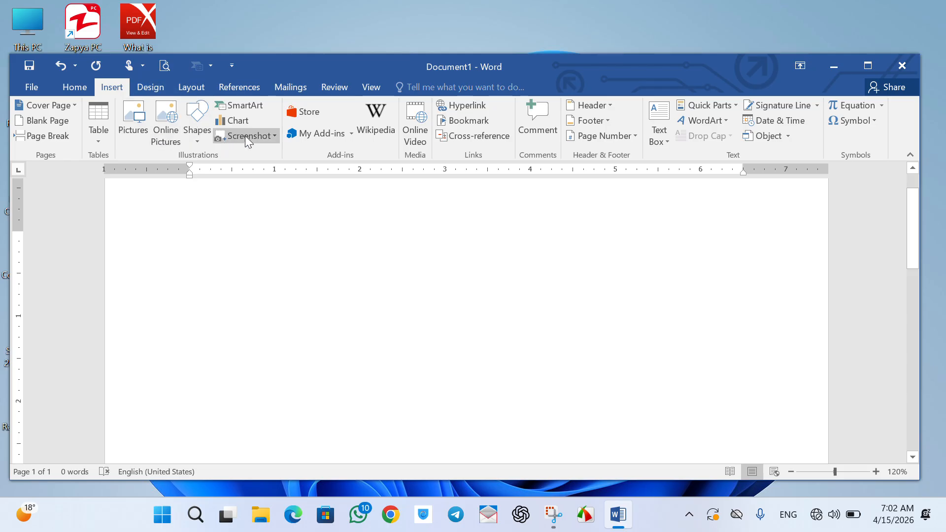
# Step: Preview the Line, Pie, Bar and Area chart types and insert a Clustered Column chart into the document
pyautogui.click(248, 123)
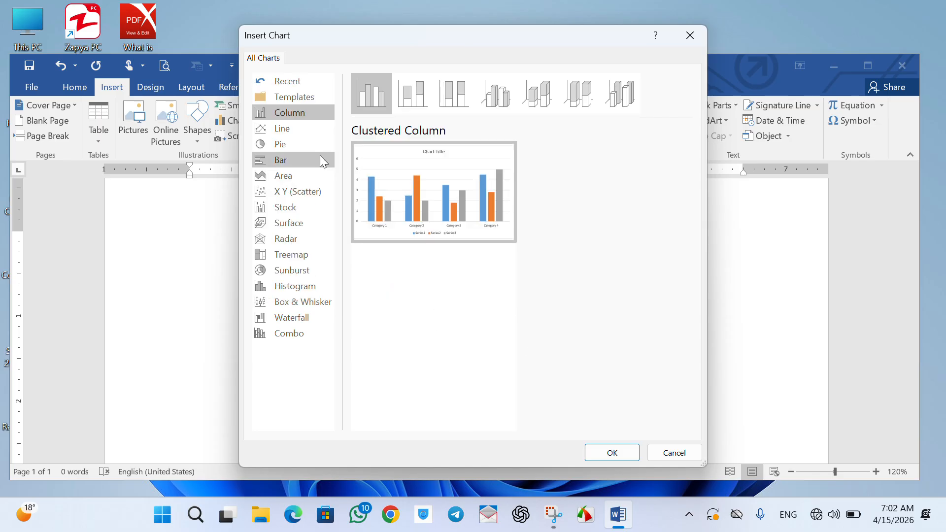
pyautogui.click(306, 130)
pyautogui.moveTo(455, 211)
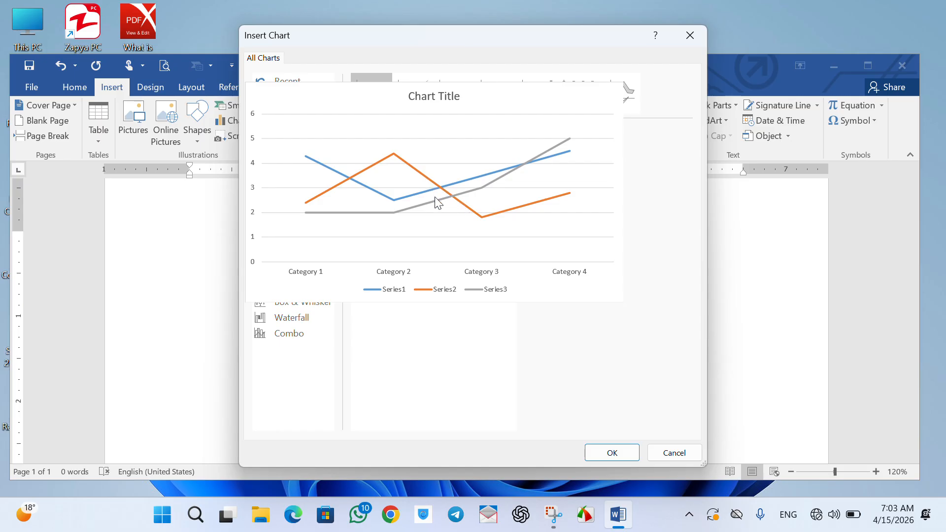
pyautogui.click(301, 142)
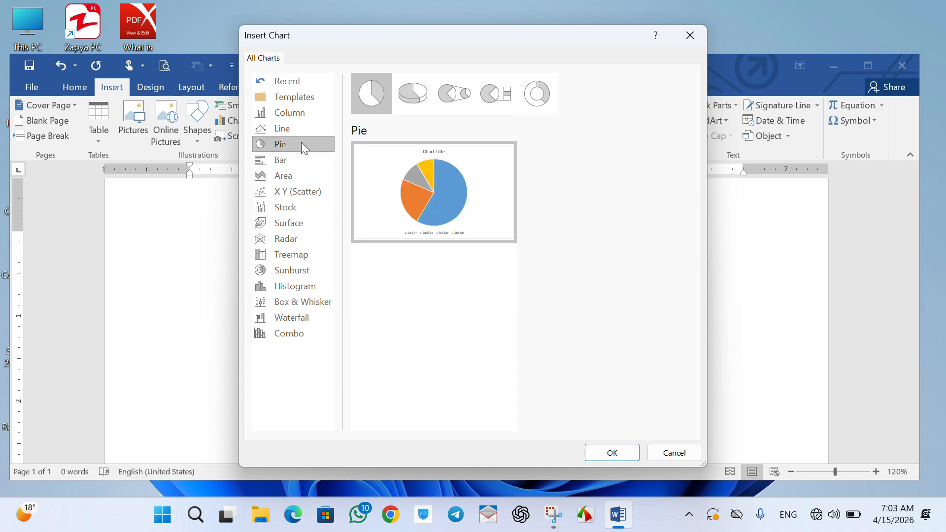
pyautogui.moveTo(435, 182)
pyautogui.click(288, 158)
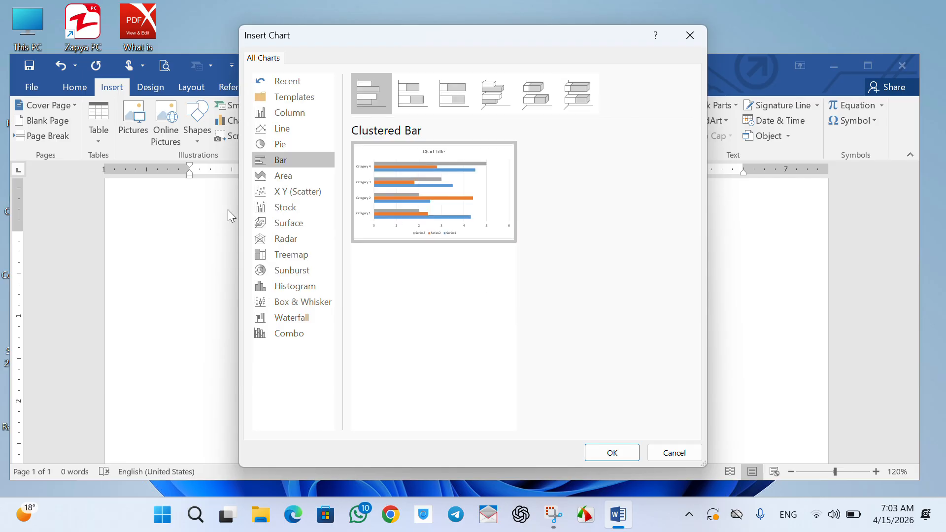
pyautogui.click(289, 181)
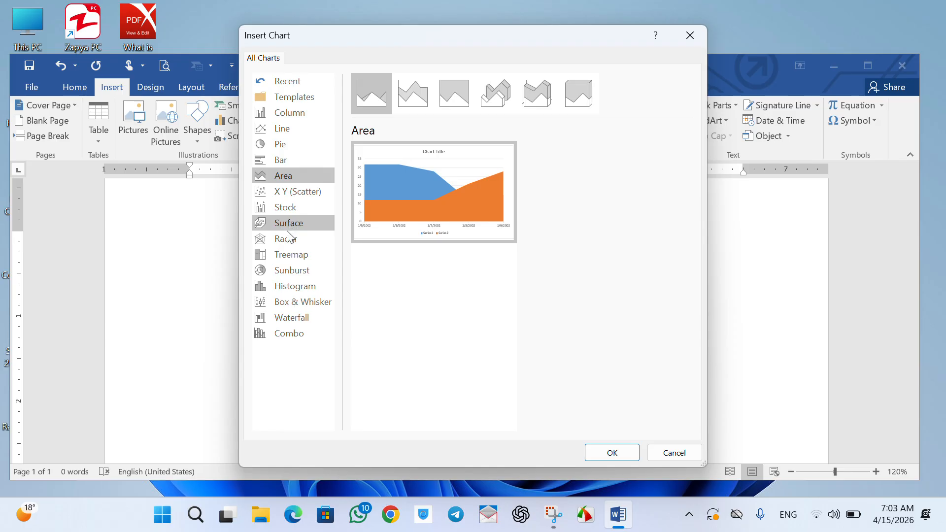
pyautogui.click(286, 116)
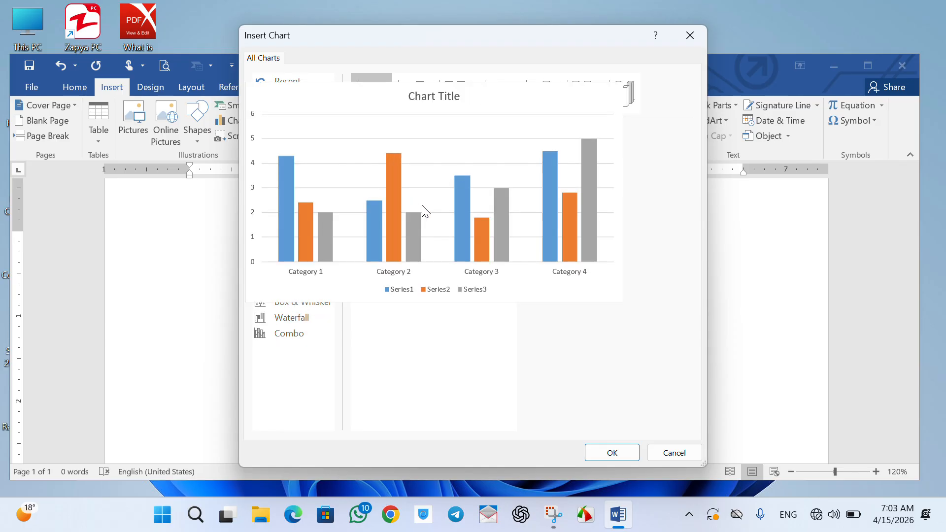
pyautogui.click(613, 453)
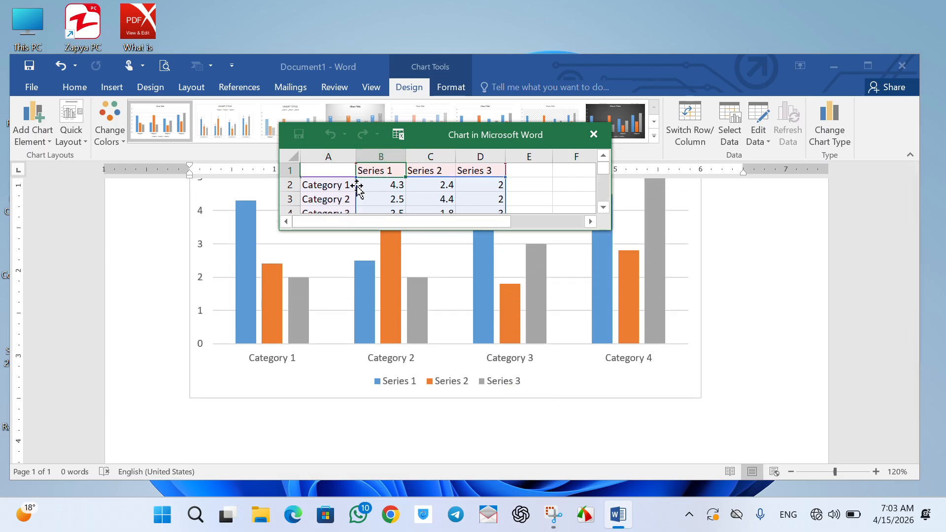
# Step: Replace the four category labels in the first column of the chart's data sheet with people's names
pyautogui.click(334, 186)
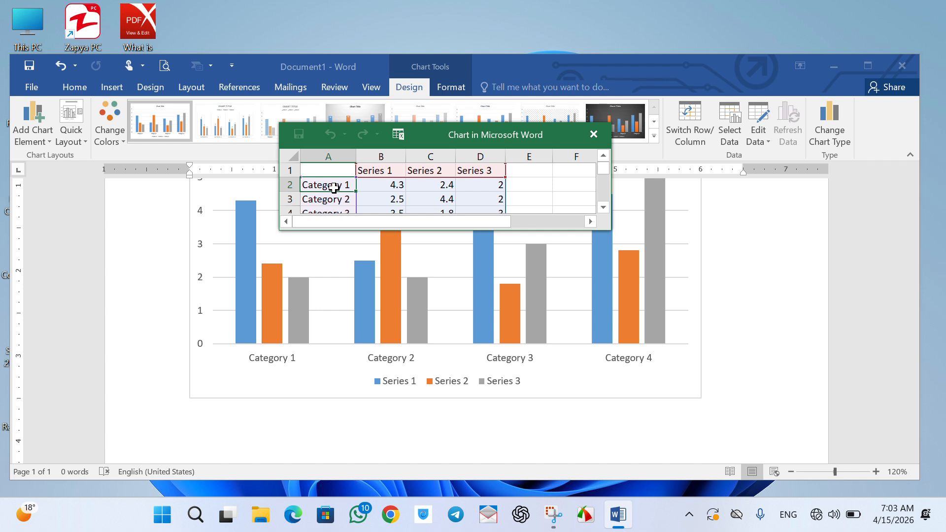
pyautogui.write('Soj')
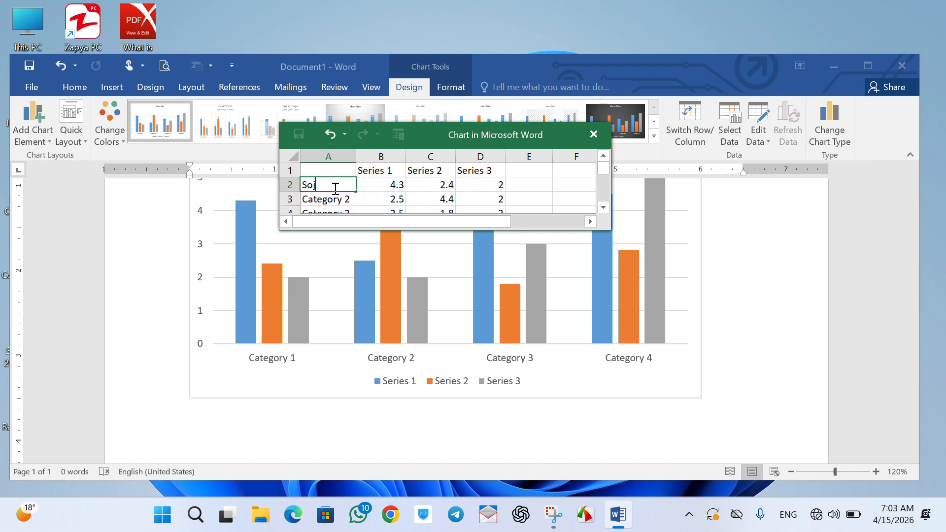
pyautogui.press('BackSpace')
pyautogui.press('BackSpace')
pyautogui.press('Return')
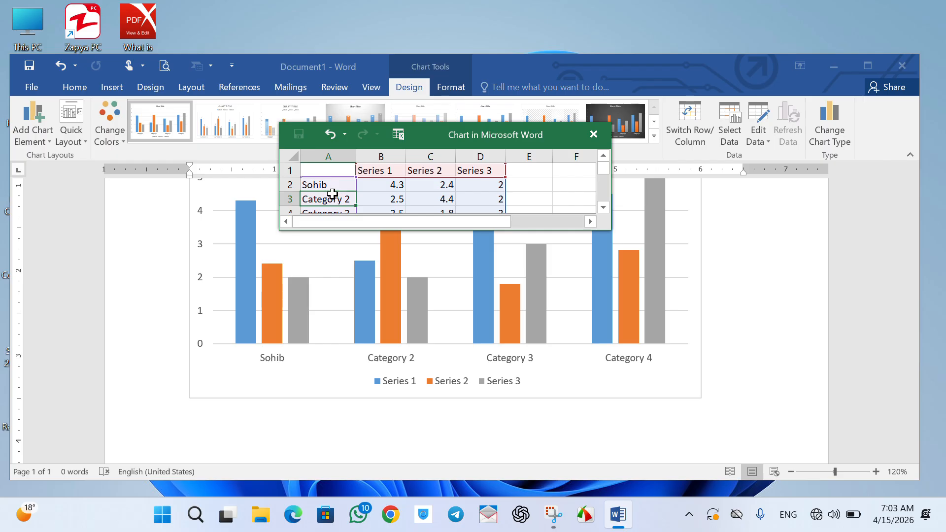
pyautogui.write('Obaidullah')
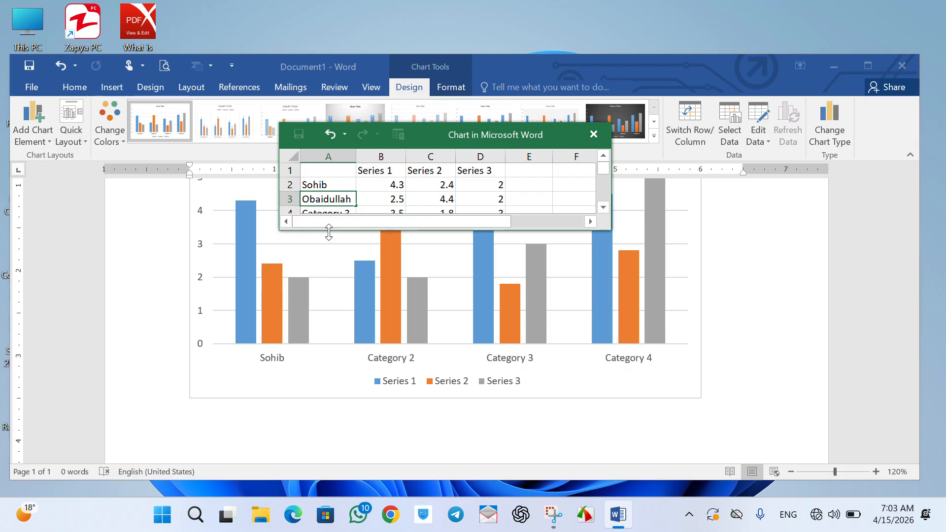
pyautogui.press('Return')
pyautogui.write('Ish')
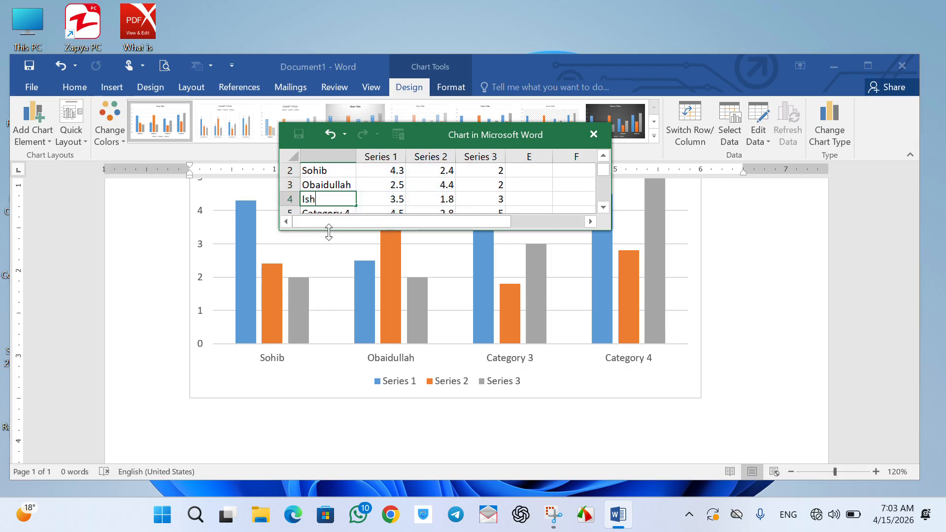
pyautogui.write('an sib')
pyautogui.press('Return')
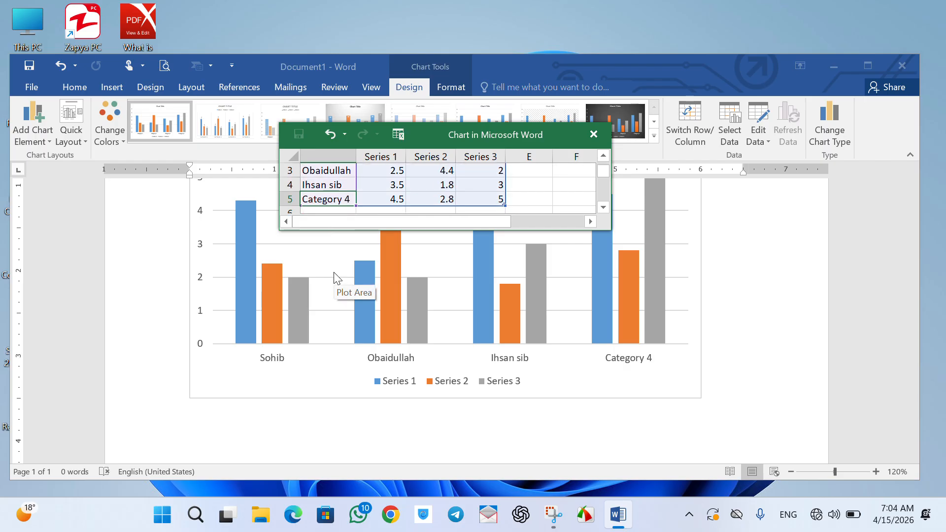
pyautogui.press('BackSpace')
pyautogui.write('Mas')
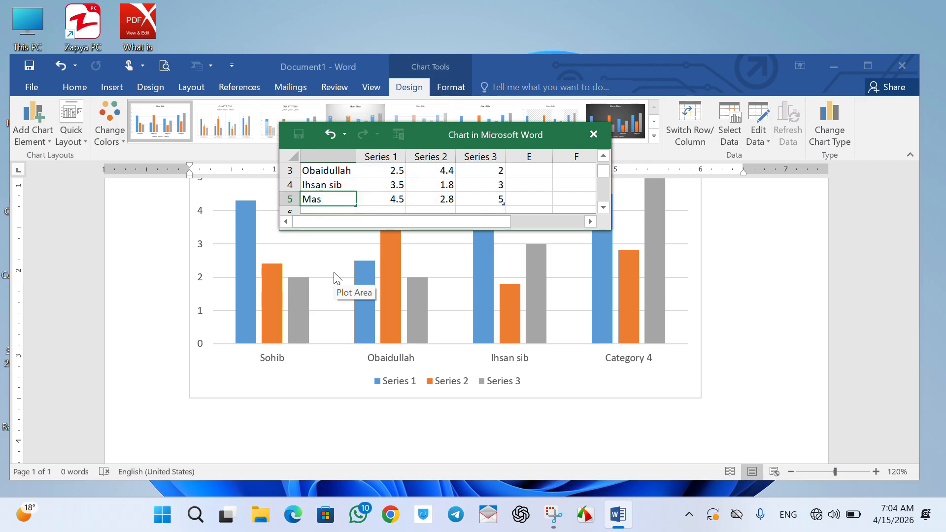
# Step: Rename the three series headers in the chart's data sheet as "IT Skills", "Computer" and "Network"
pyautogui.press('Up')
pyautogui.press('Up')
pyautogui.press('Up')
pyautogui.press('Up')
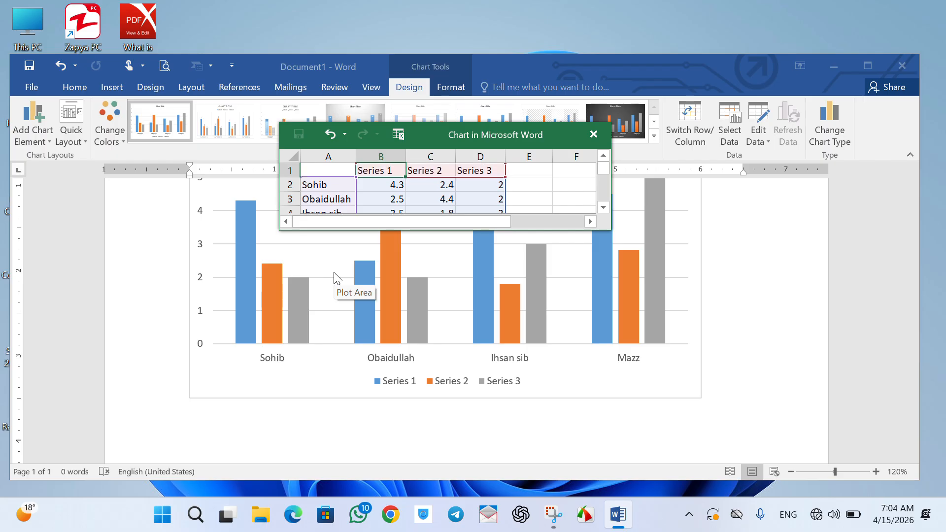
pyautogui.write('IT')
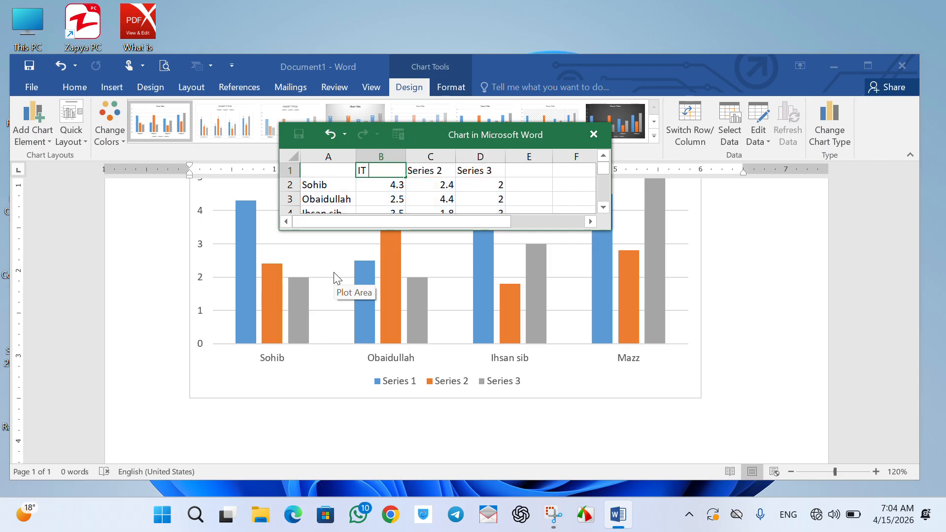
pyautogui.write(' Skills')
pyautogui.press('Tab')
pyautogui.write('Com')
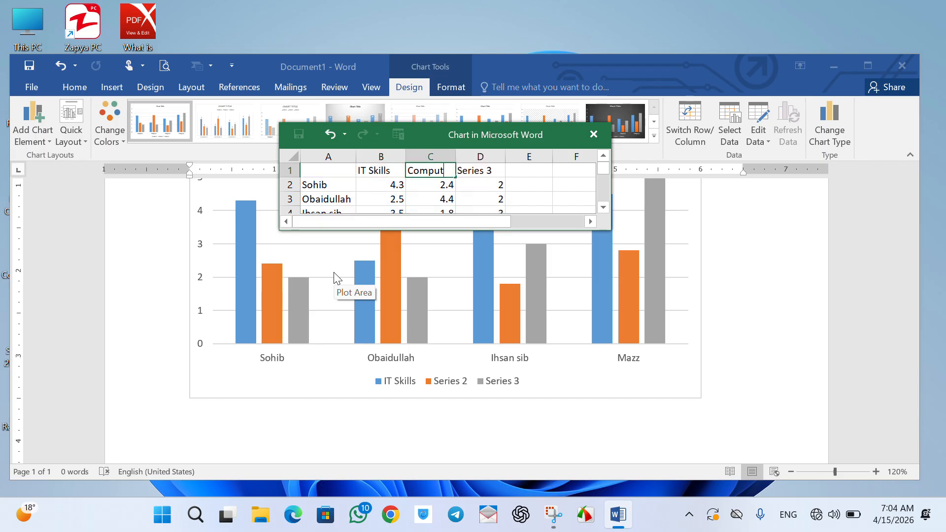
pyautogui.write('puter')
pyautogui.press('Tab')
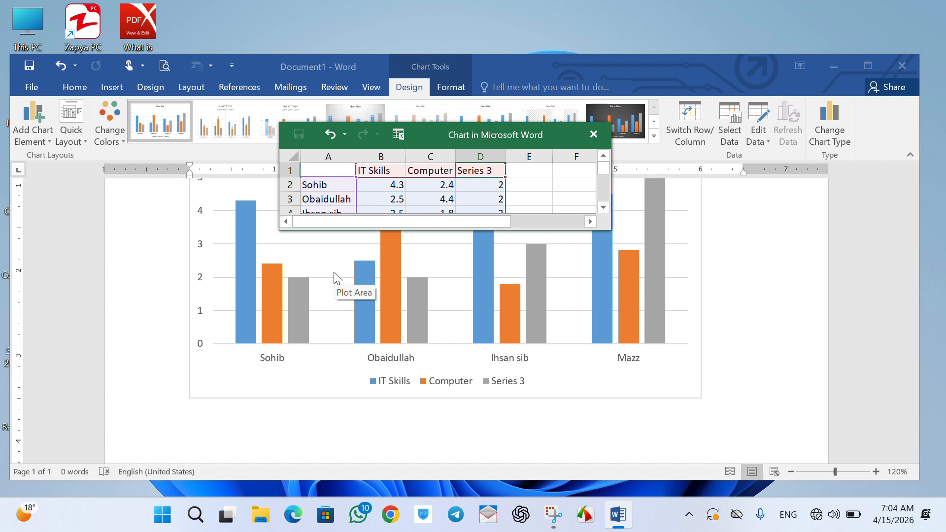
pyautogui.write('Network')
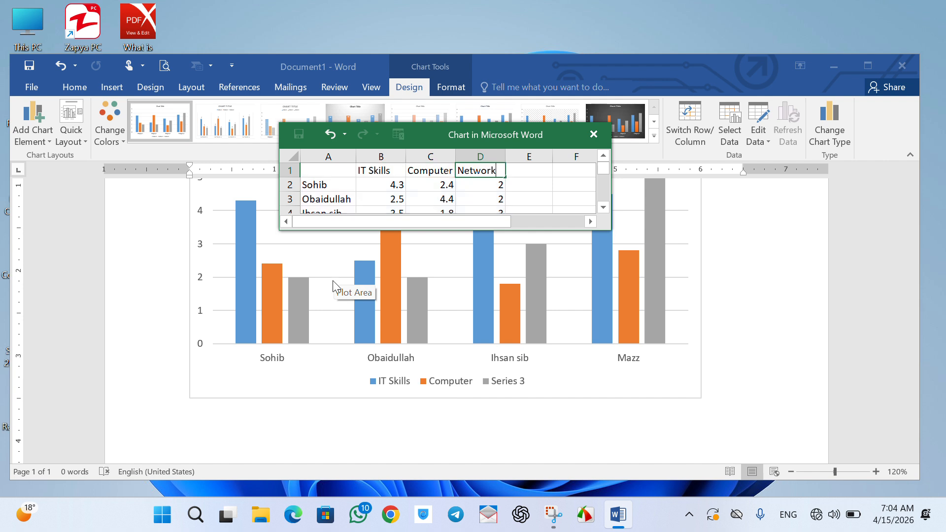
# Step: Set the first person's values to 19 for IT Skills, 20 for Computer and 19 for Network
pyautogui.click(373, 187)
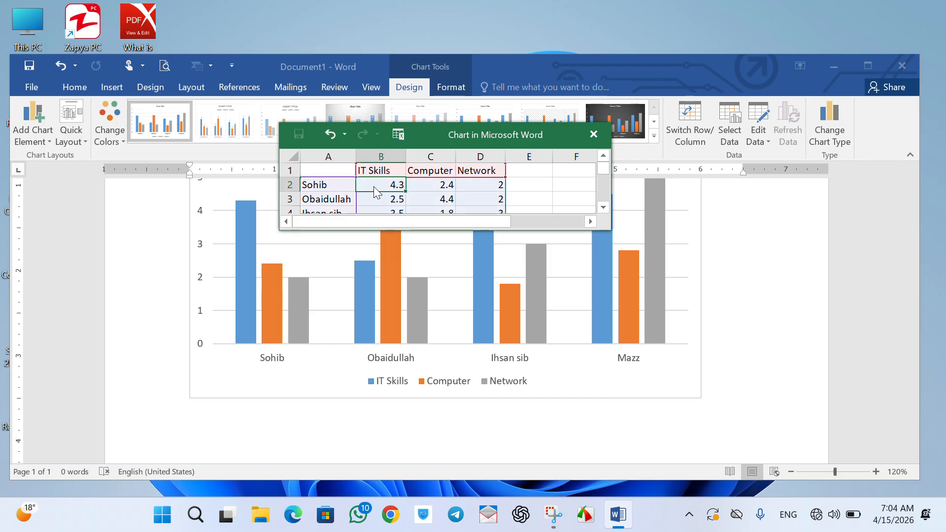
pyautogui.doubleClick(374, 187)
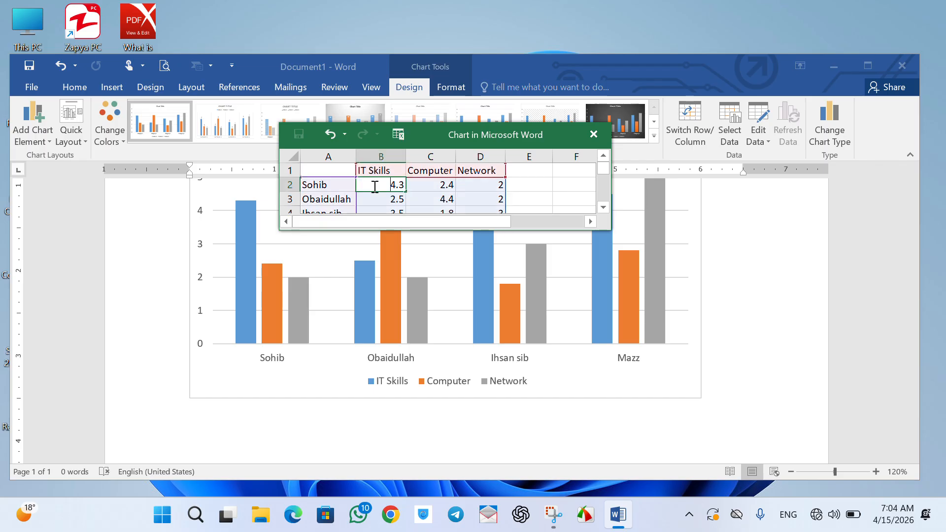
pyautogui.write('19')
pyautogui.press('Tab')
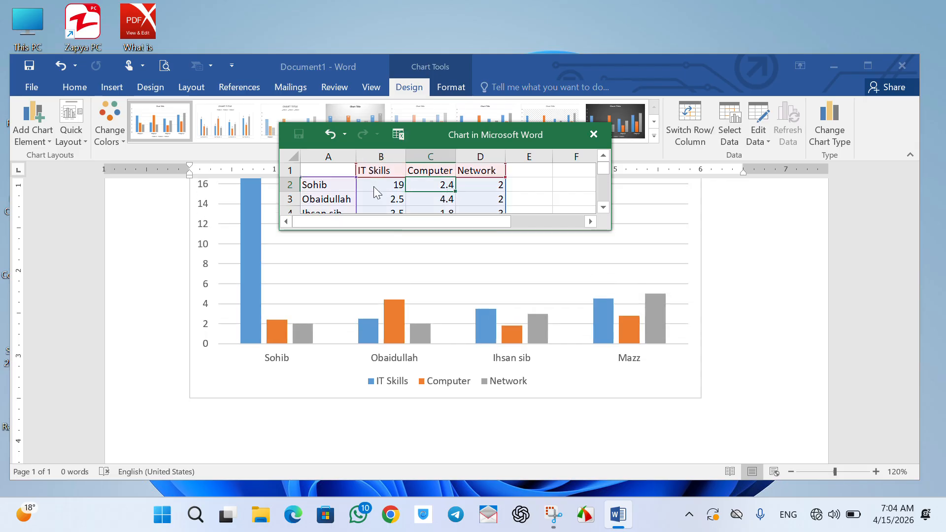
pyautogui.write('20')
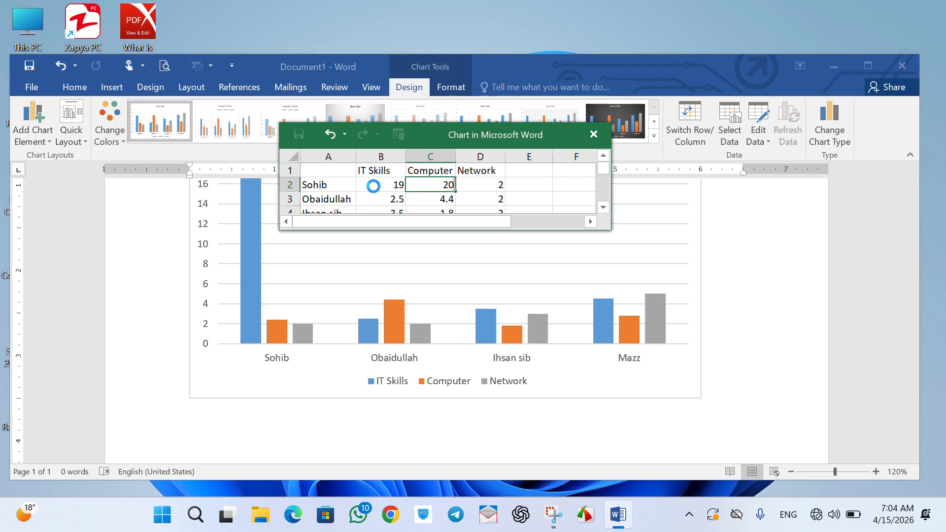
pyautogui.press('Tab')
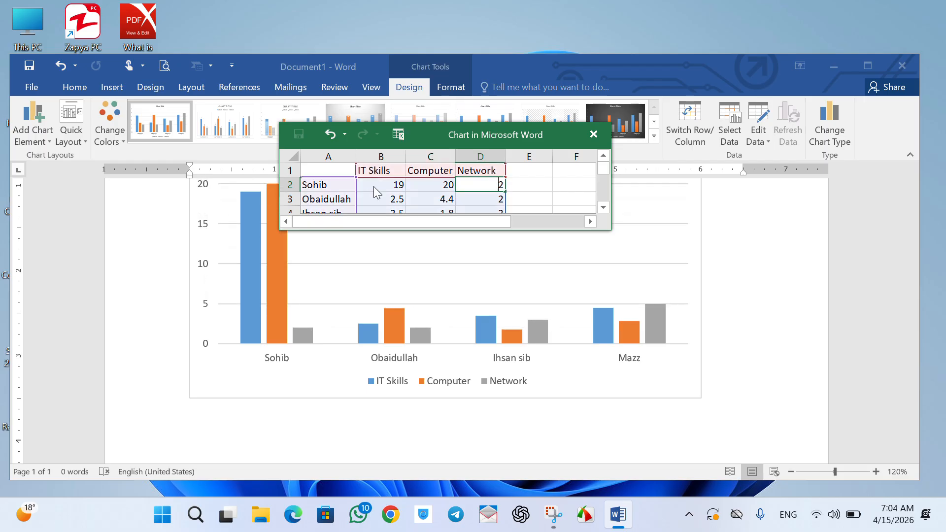
pyautogui.write('19')
pyautogui.press('Return')
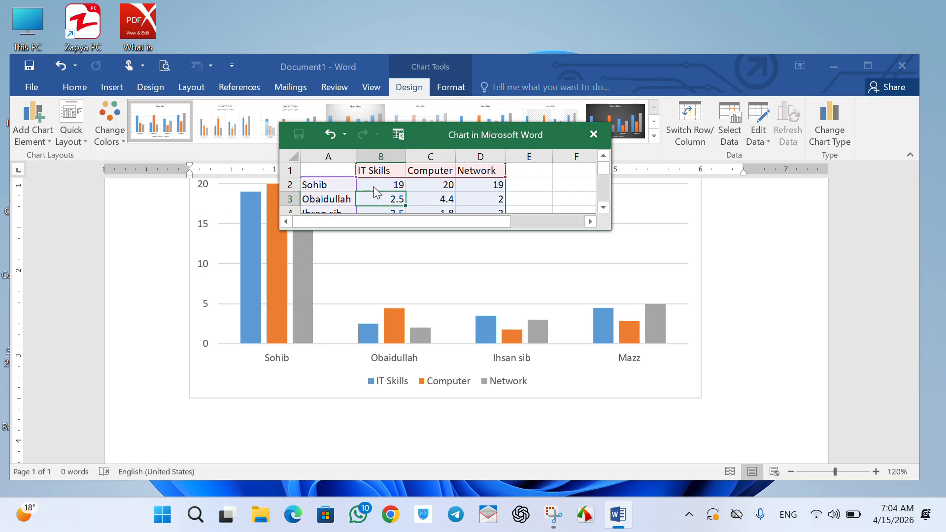
# Step: Set the second person's values to 20 for IT Skills, 20 for Computer and 19 for Network
pyautogui.write('20')
pyautogui.press('Tab')
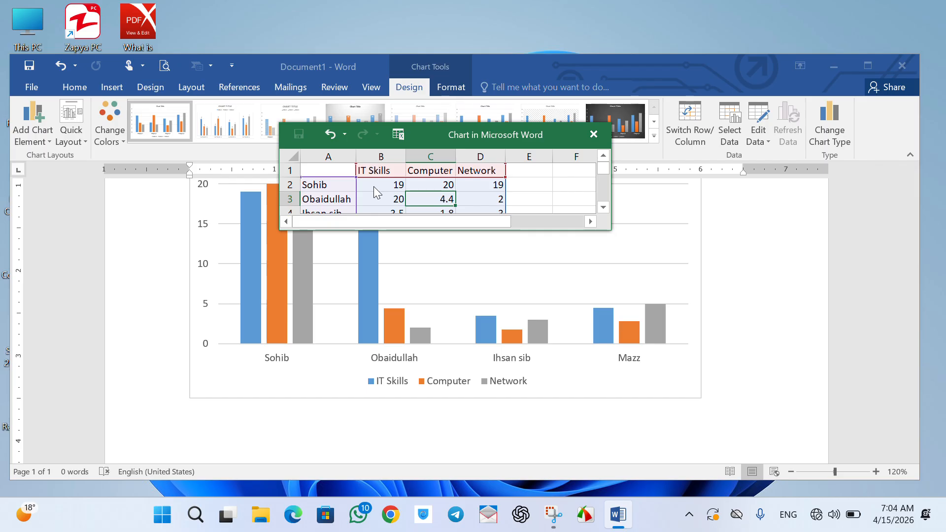
pyautogui.press('Delete')
pyautogui.write('20')
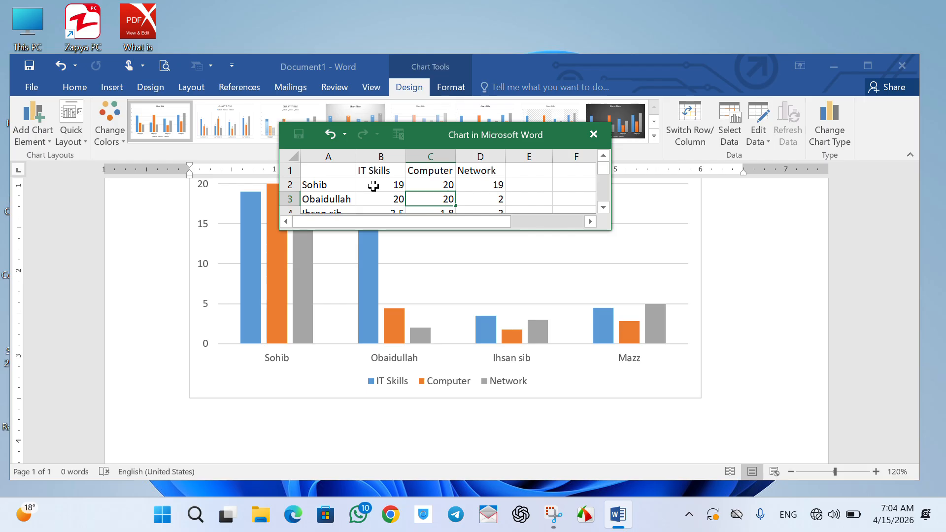
pyautogui.press('Tab')
pyautogui.press('Delete')
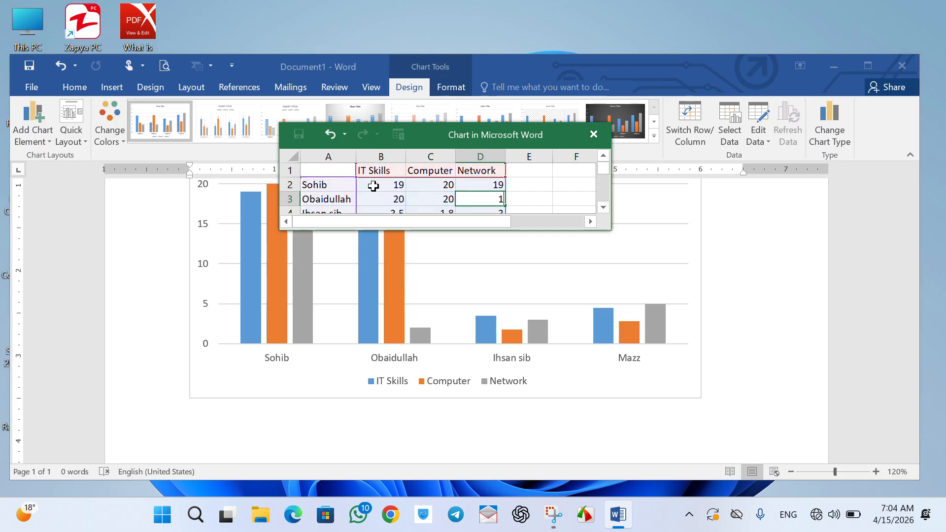
pyautogui.write('19')
pyautogui.press('Return')
pyautogui.press('Left')
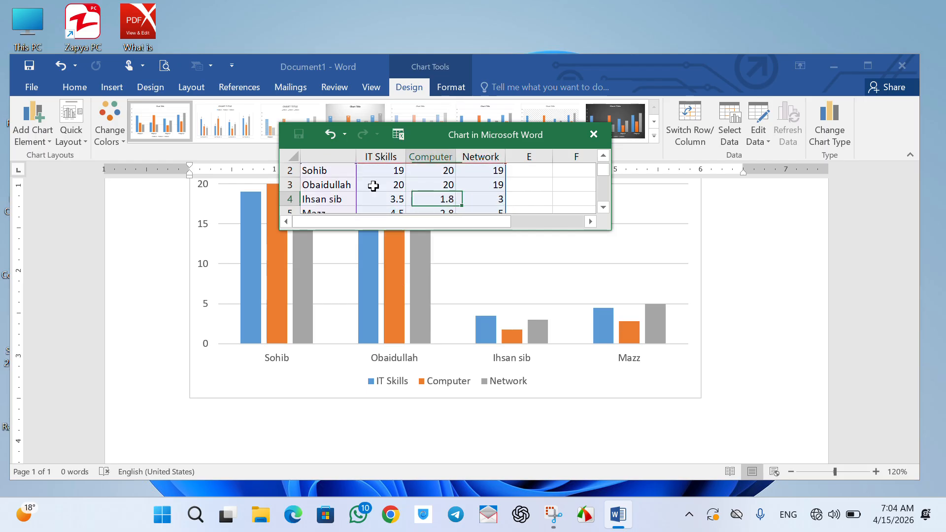
# Step: Set the third person's values to 18 for IT Skills, 16 for Computer and 18 for Network
pyautogui.press('Left')
pyautogui.press('Delete')
pyautogui.write('18')
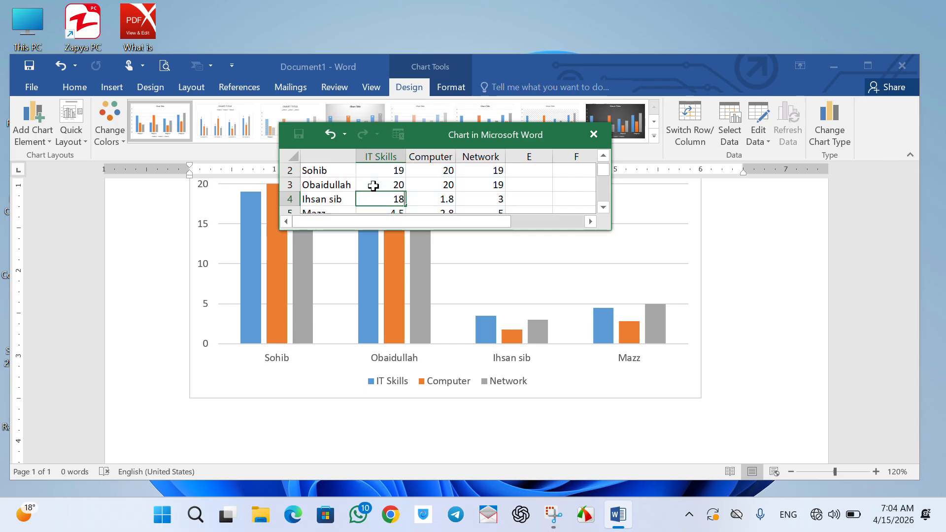
pyautogui.press('Tab')
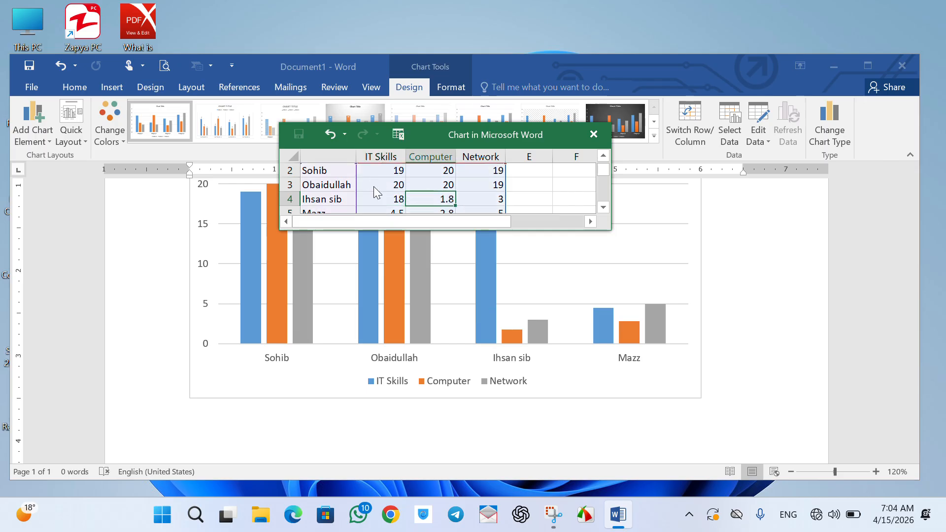
pyautogui.write('1')
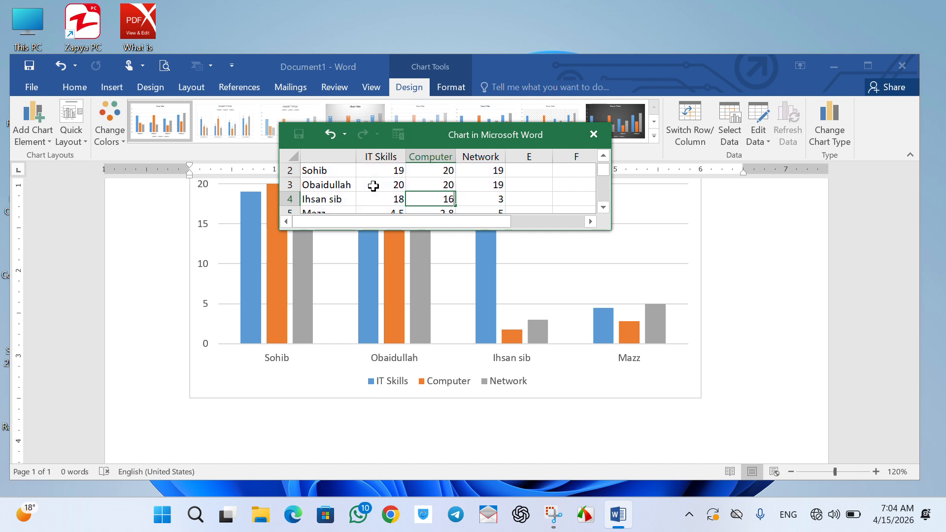
pyautogui.write('6')
pyautogui.press('Tab')
pyautogui.press('F2')
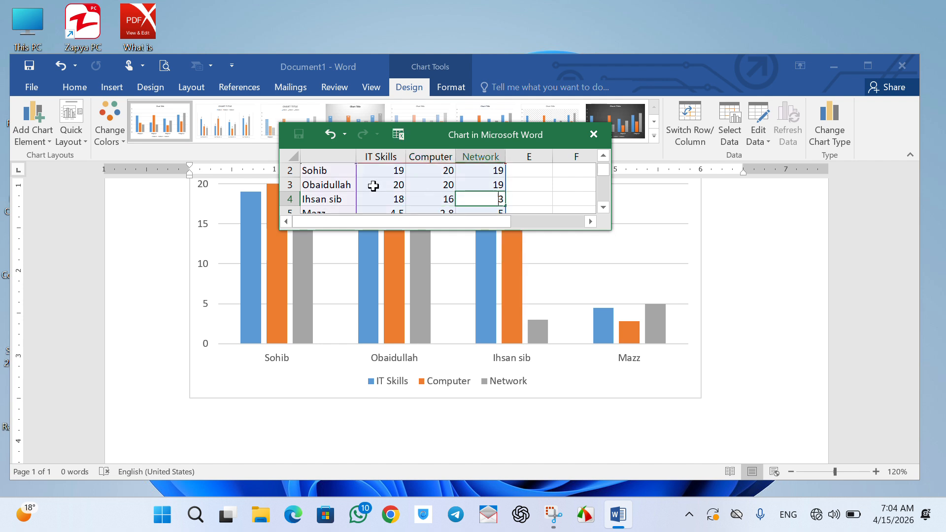
pyautogui.press('BackSpace')
pyautogui.write('18')
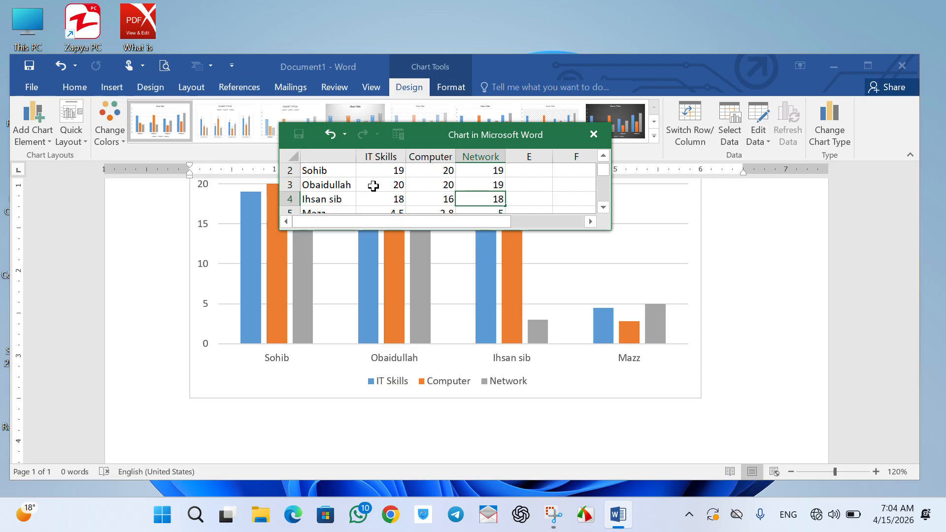
pyautogui.press('Return')
# Step: Set the fourth person's values to 19 for IT Skills, 18 for Computer and 20 for Network, and close the data sheet
pyautogui.press('Left')
pyautogui.press('Left')
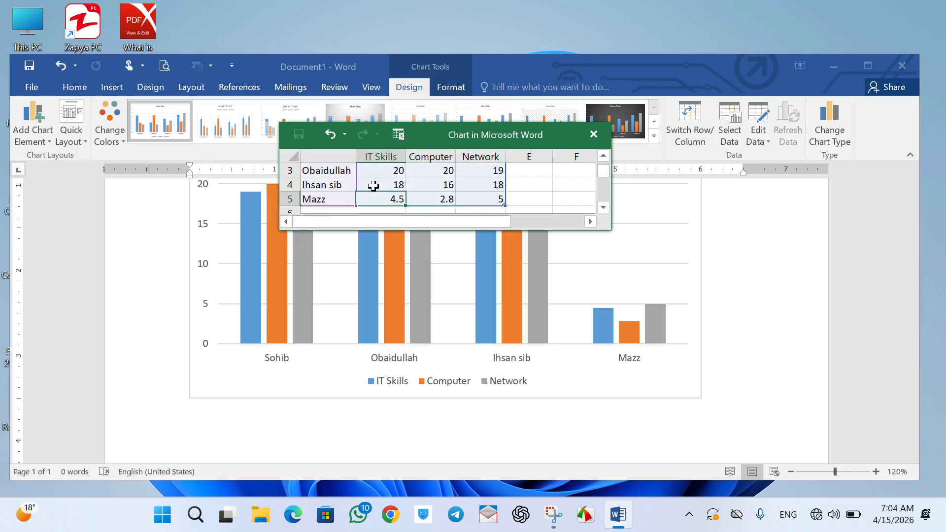
pyautogui.write('19')
pyautogui.press('Tab')
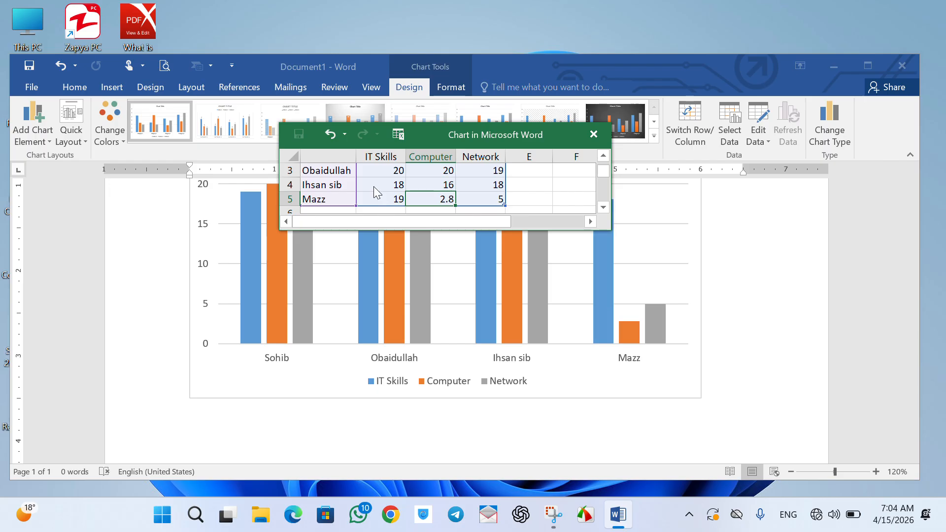
pyautogui.write('18')
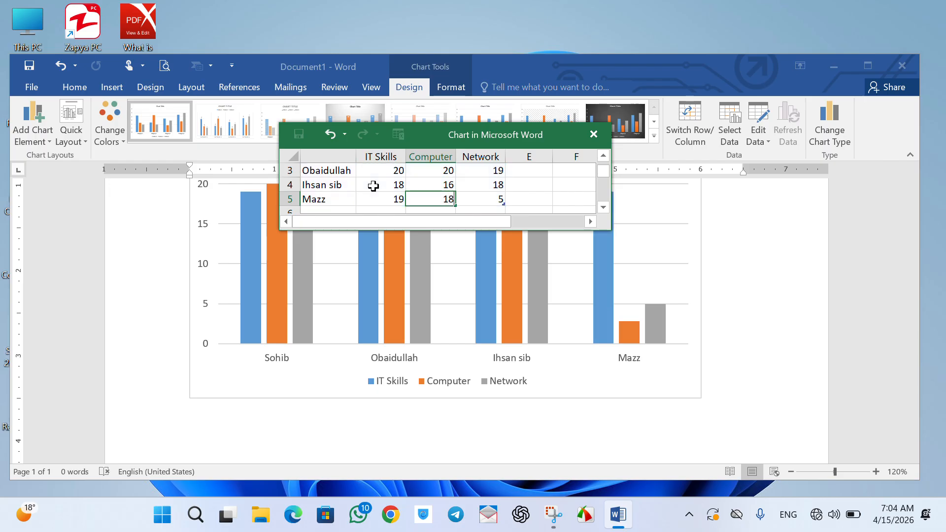
pyautogui.press('Tab')
pyautogui.write('20')
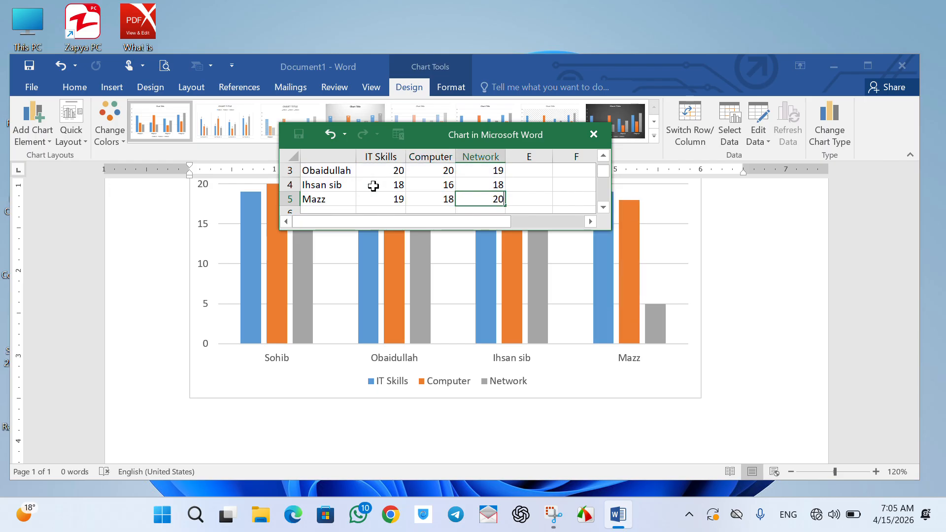
pyautogui.press('Return')
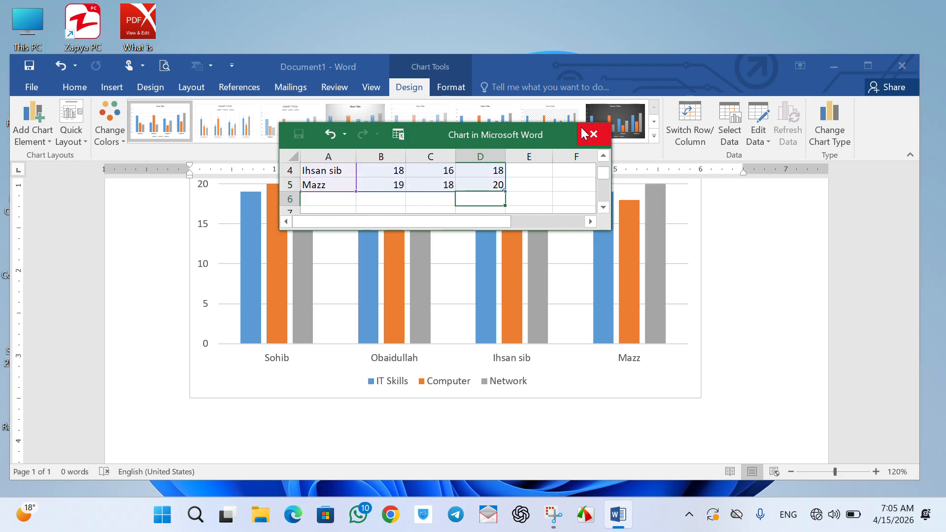
pyautogui.click(583, 132)
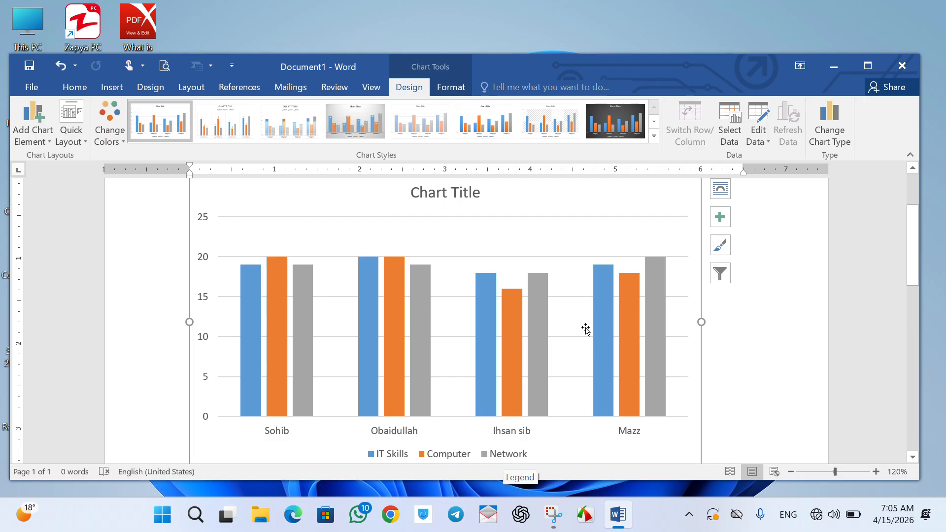
# Step: Review the chart styles, color palettes, quick layouts and chart elements available for the column chart
pyautogui.click(655, 137)
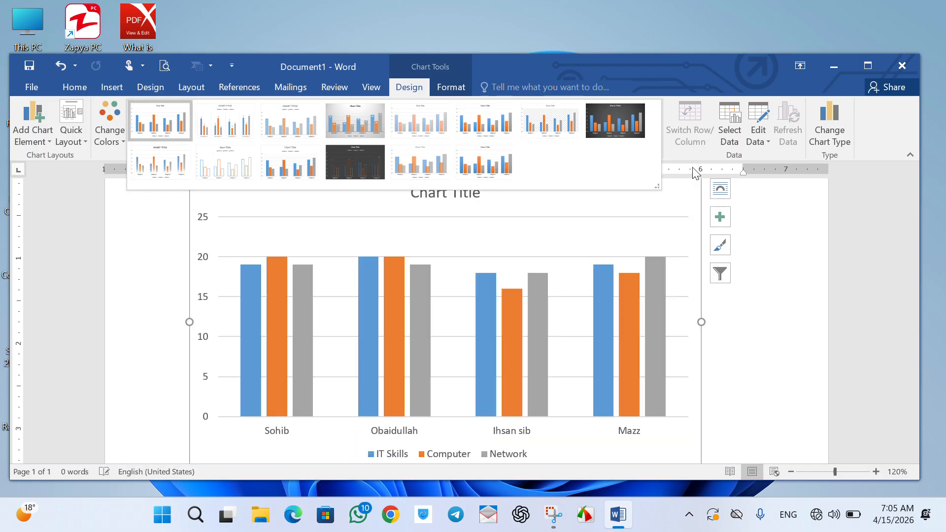
pyautogui.click(679, 159)
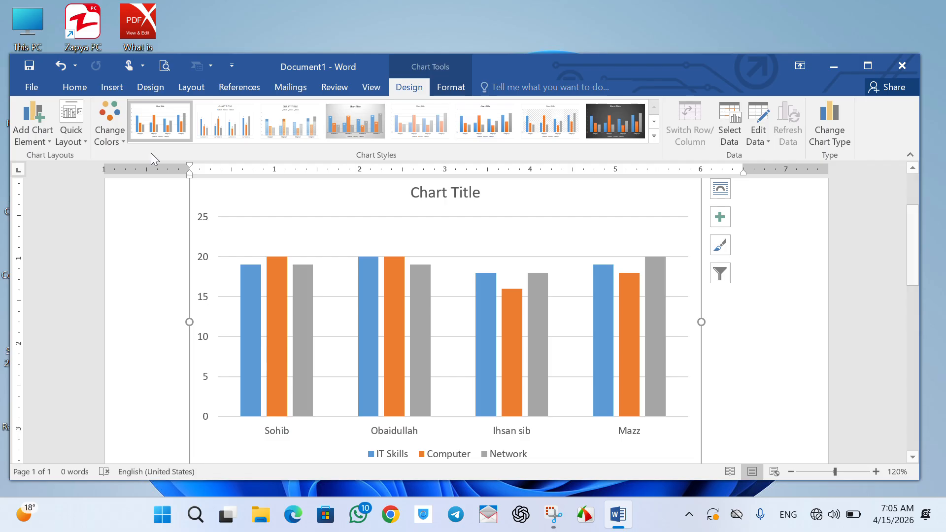
pyautogui.click(120, 128)
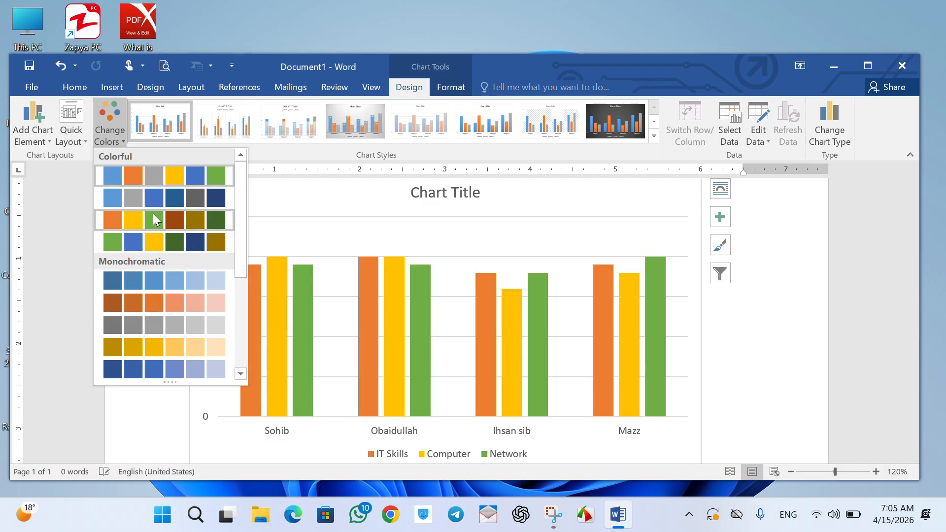
pyautogui.click(203, 181)
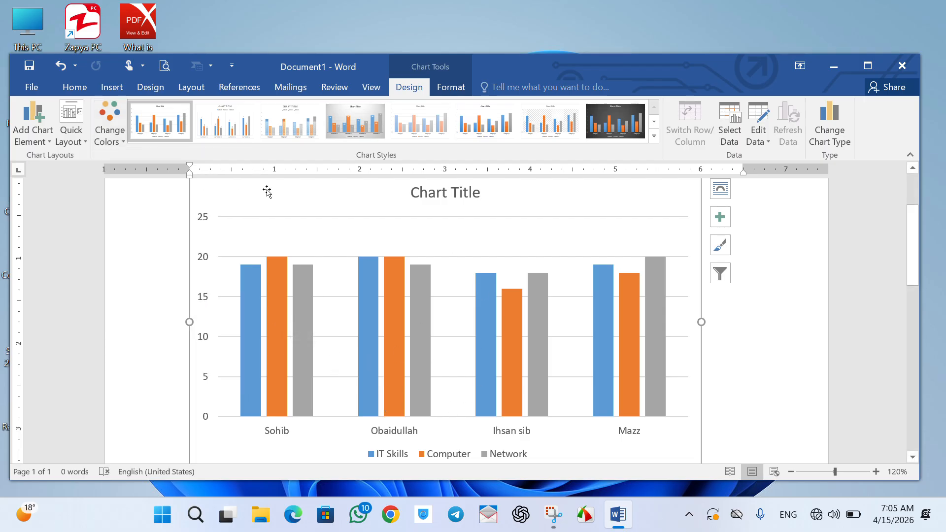
pyautogui.click(80, 140)
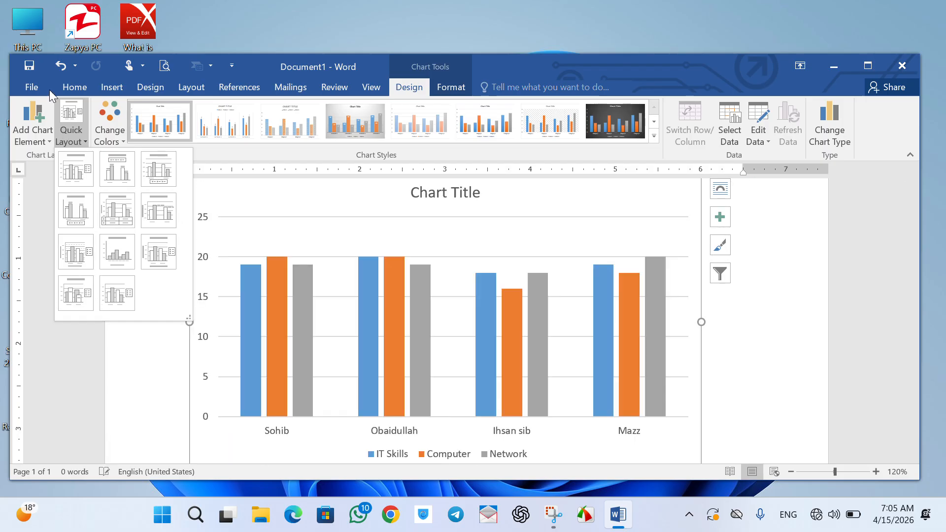
pyautogui.click(88, 119)
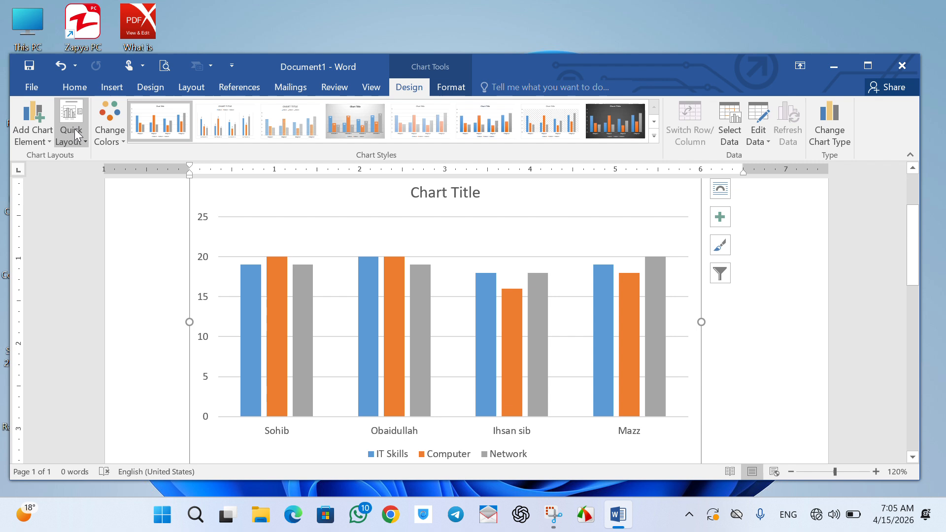
pyautogui.click(44, 135)
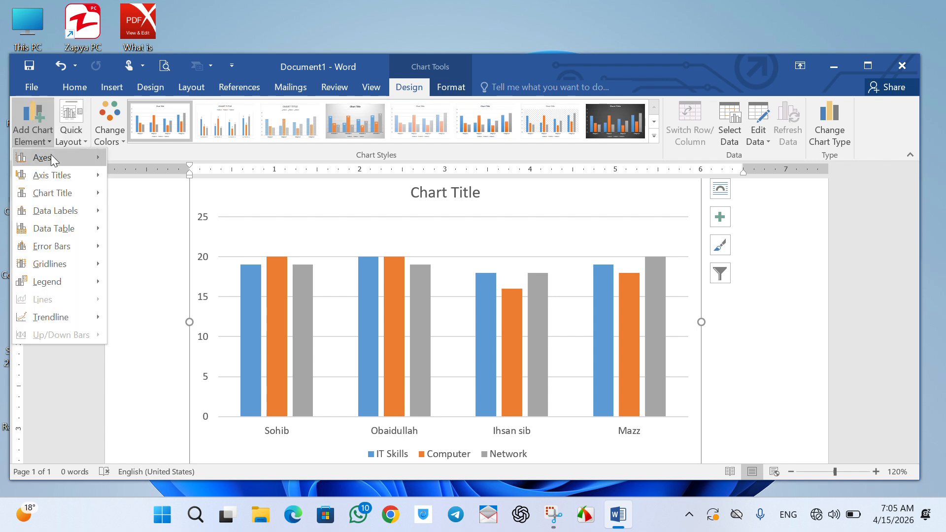
pyautogui.click(45, 126)
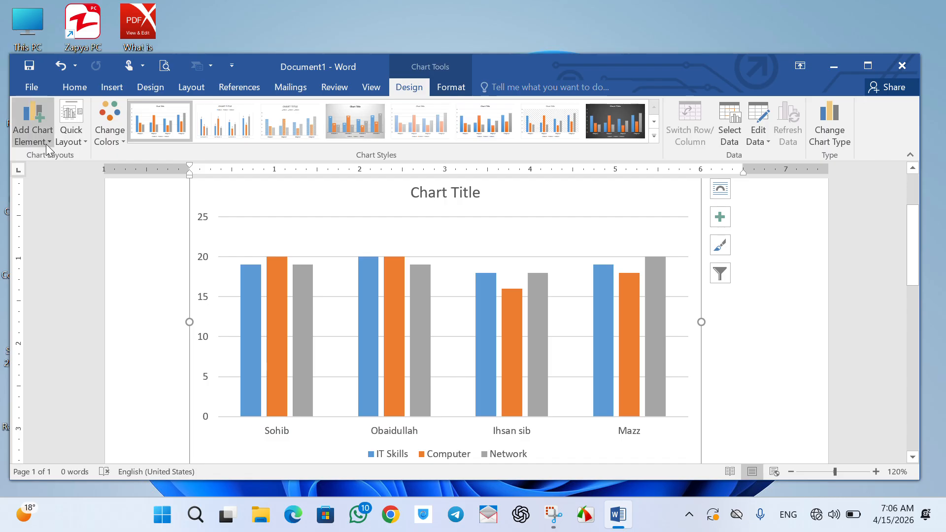
# Step: Exclude the IT Skills series from the chart's data source and close the data sheet
pyautogui.click(733, 134)
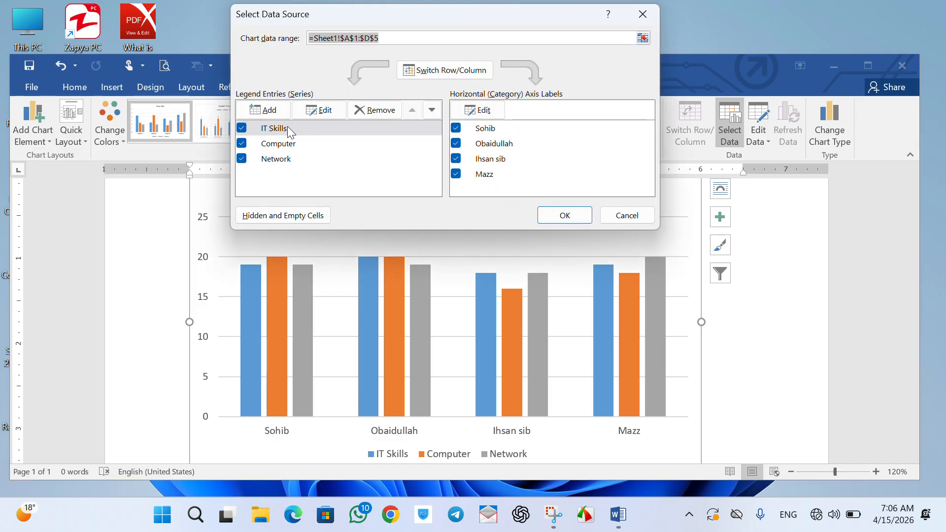
pyautogui.click(242, 129)
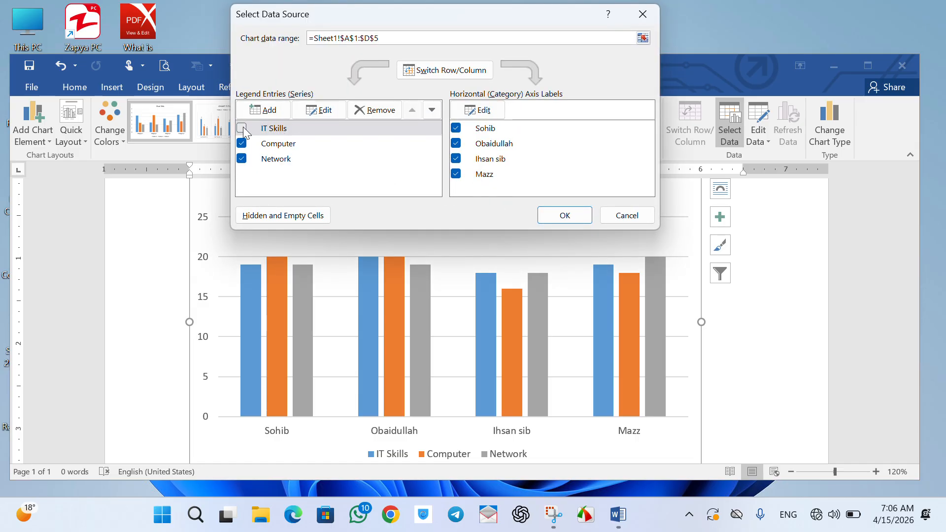
pyautogui.click(580, 215)
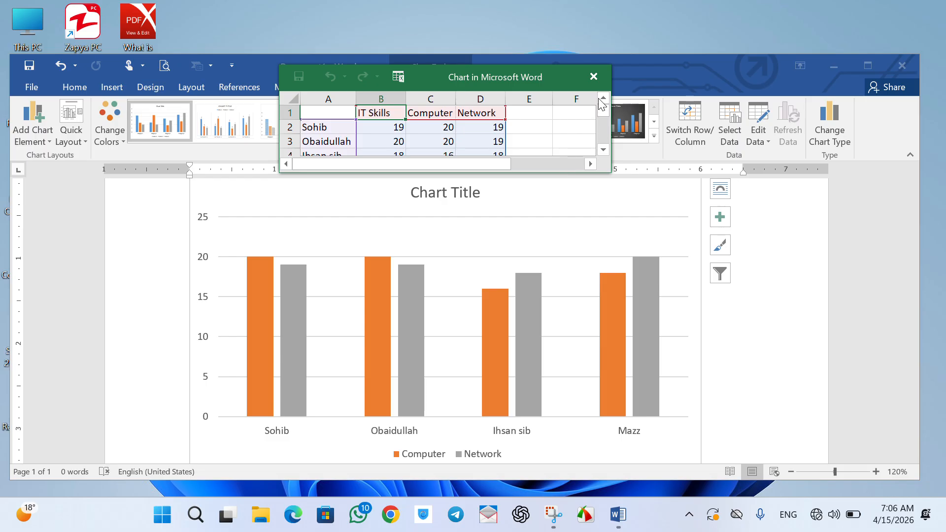
pyautogui.click(592, 75)
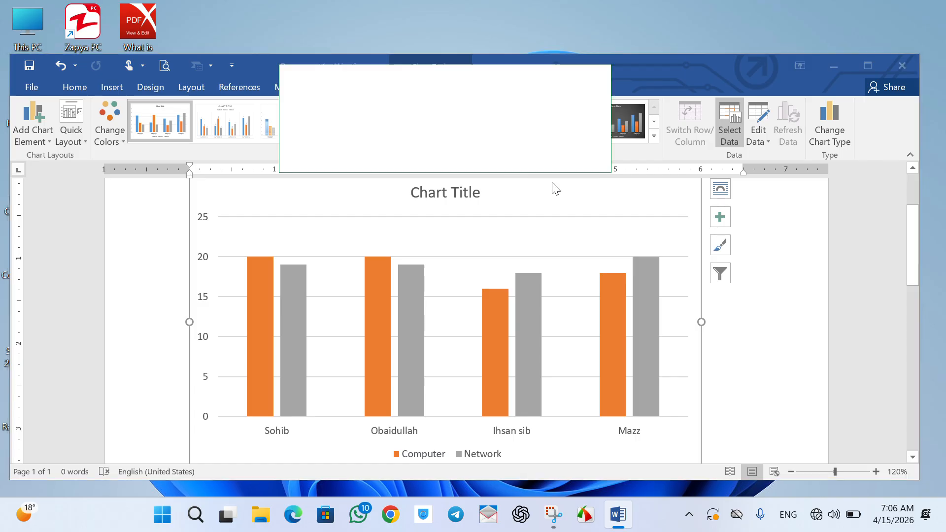
# Step: Include the IT Skills series in the chart again and exclude the fourth person's category from the axis labels
pyautogui.click(265, 129)
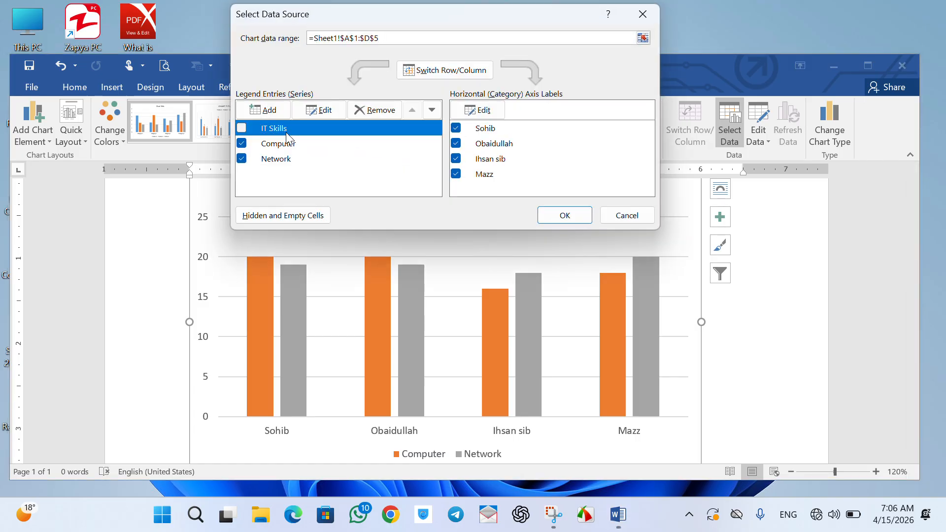
pyautogui.click(241, 128)
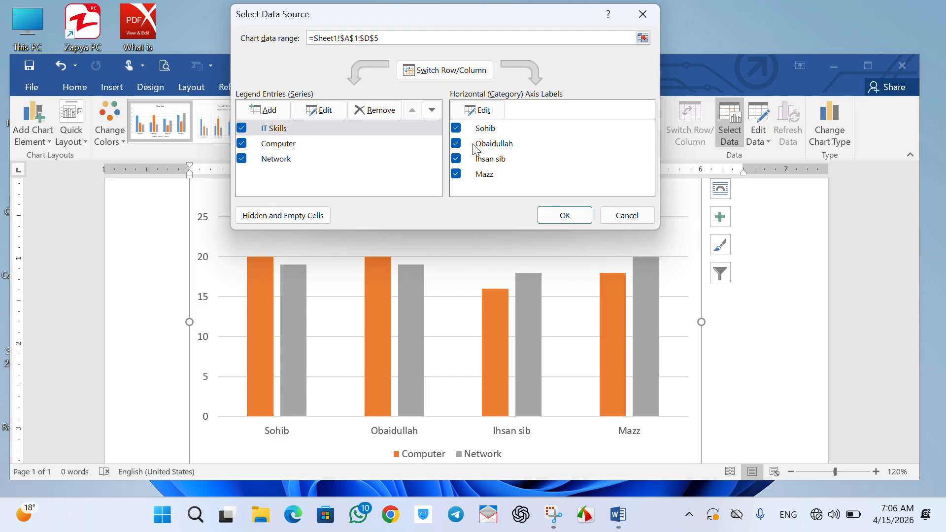
pyautogui.click(459, 173)
pyautogui.click(565, 215)
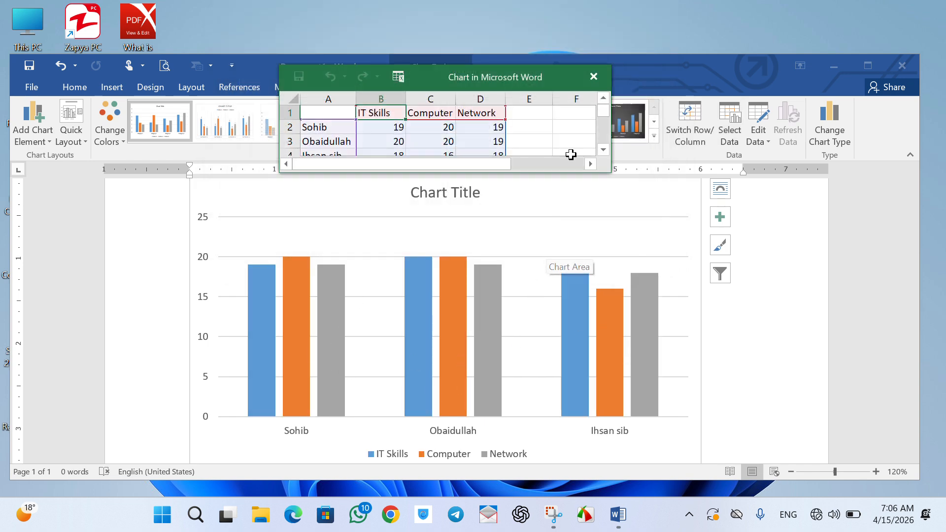
pyautogui.click(595, 75)
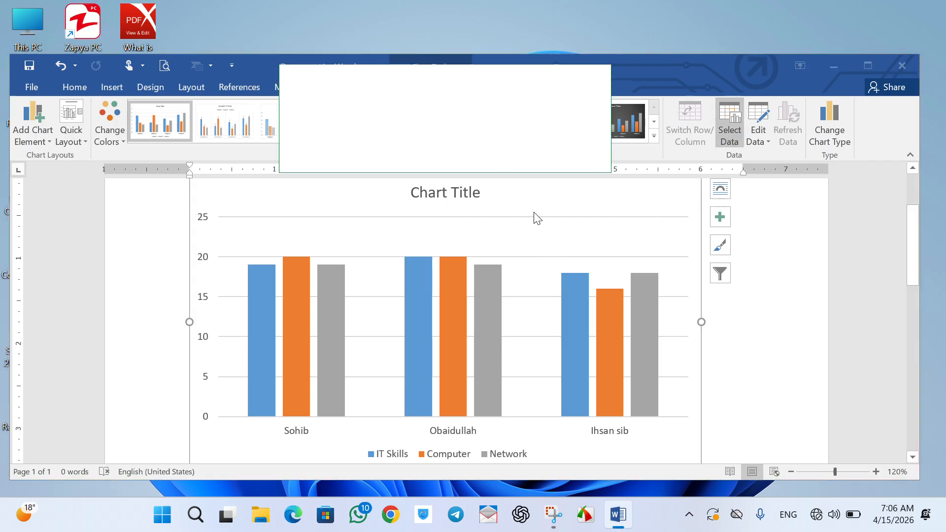
# Step: Include the fourth person's category in the chart's horizontal axis labels again
pyautogui.click(471, 174)
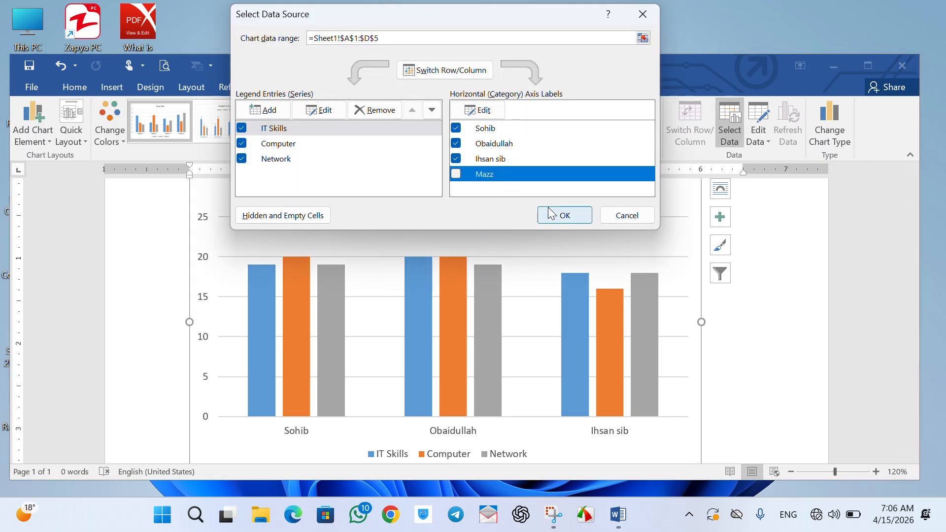
pyautogui.click(458, 173)
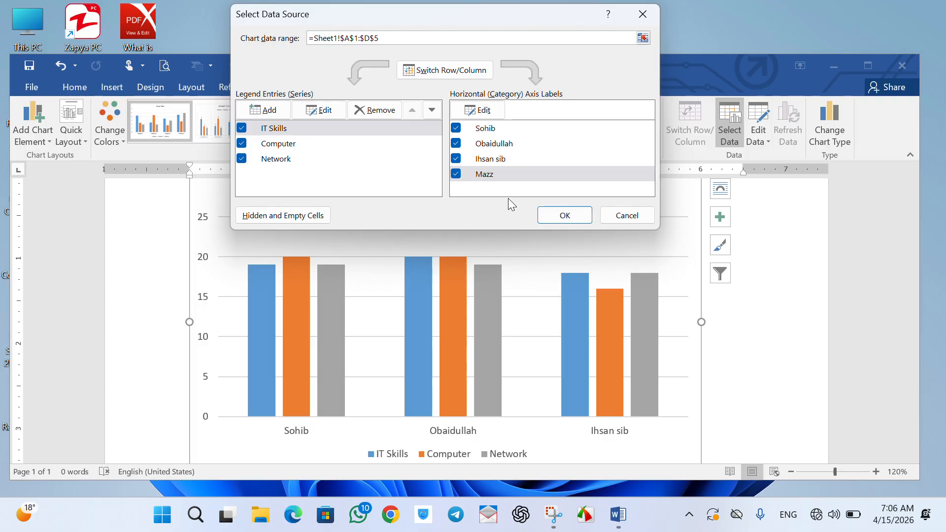
pyautogui.click(551, 215)
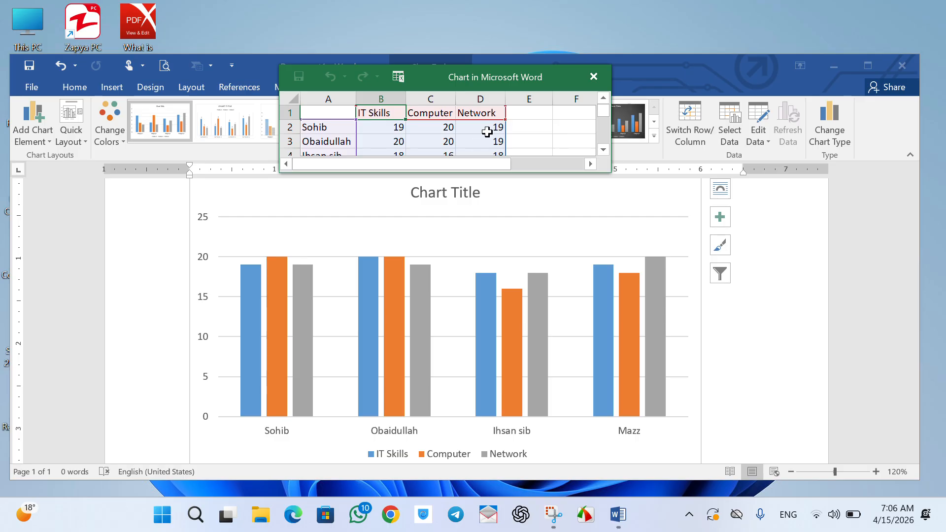
# Step: Set the second person's Computer value to 18 in the chart's data sheet and close the sheet
pyautogui.click(448, 142)
pyautogui.write('18')
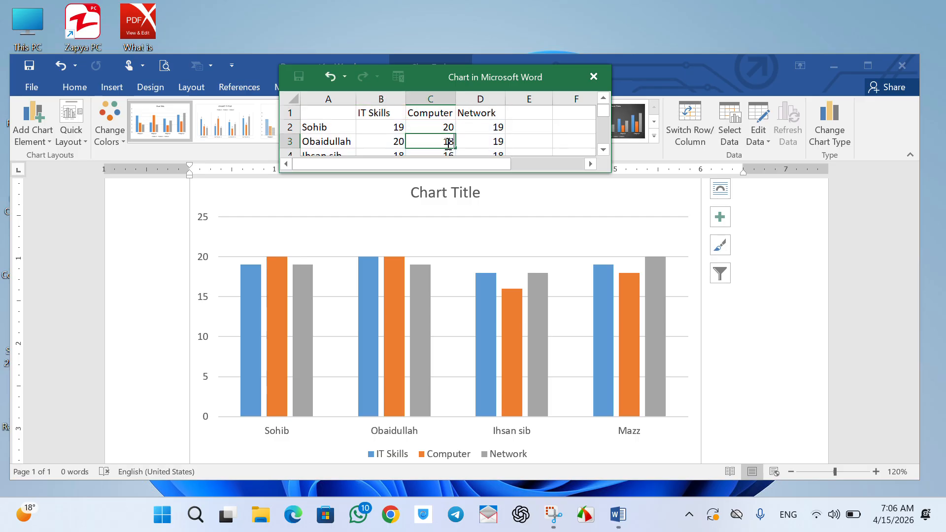
pyautogui.press('Return')
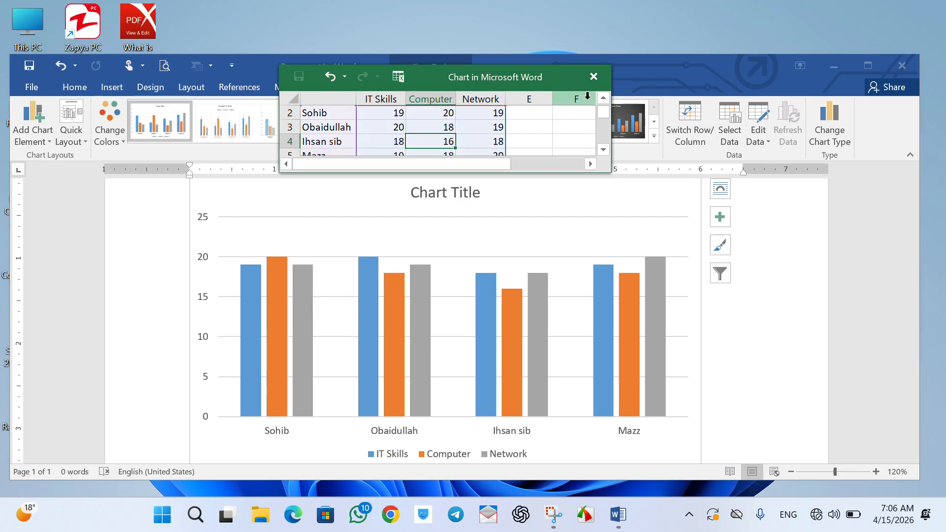
pyautogui.click(593, 79)
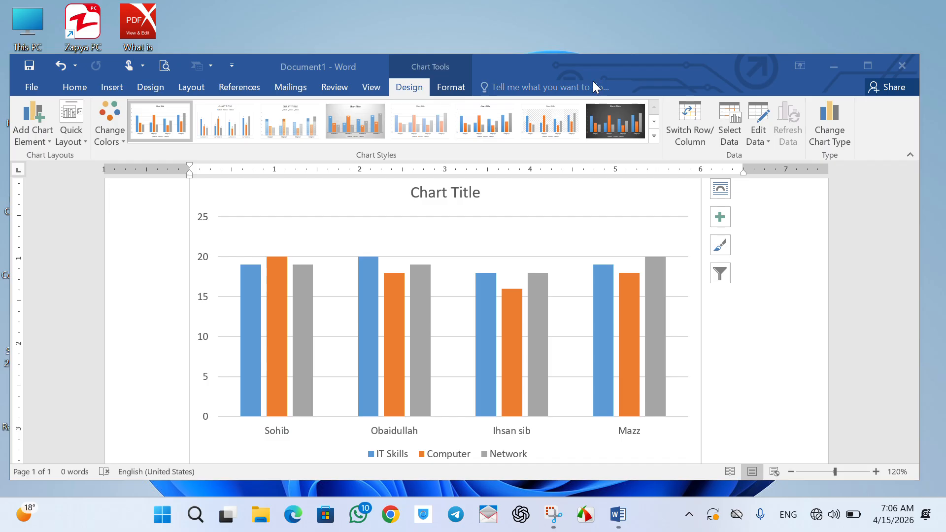
pyautogui.click(546, 346)
pyautogui.click(728, 132)
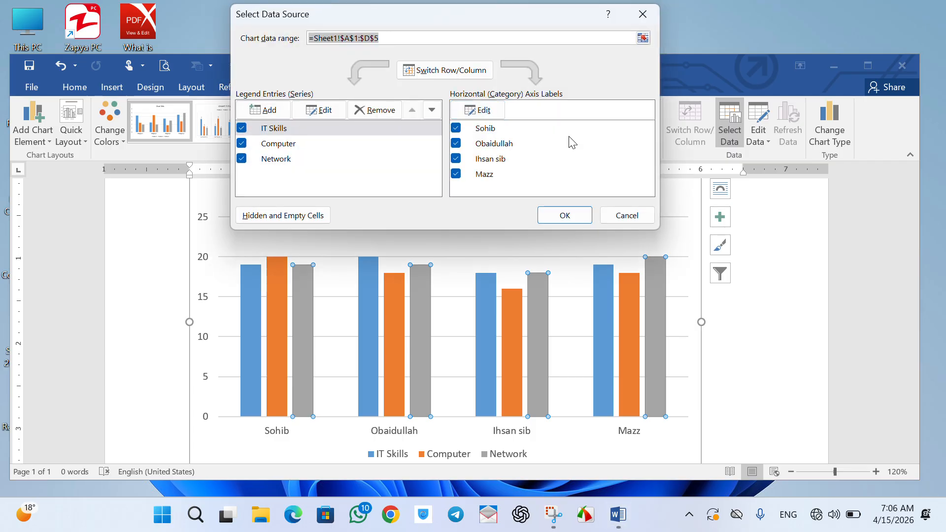
pyautogui.click(644, 14)
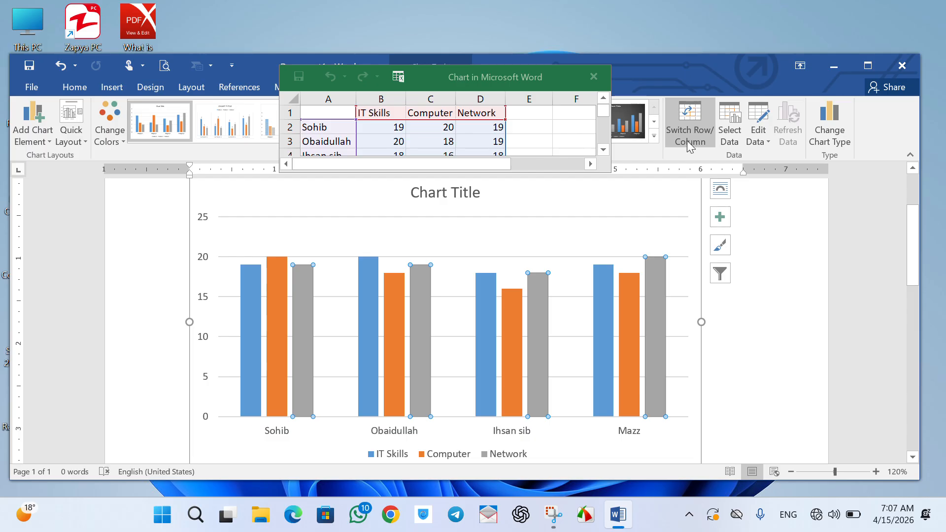
# Step: Switch the chart's rows and columns so the subjects form the horizontal axis, and close the chart's data sheet
pyautogui.click(652, 316)
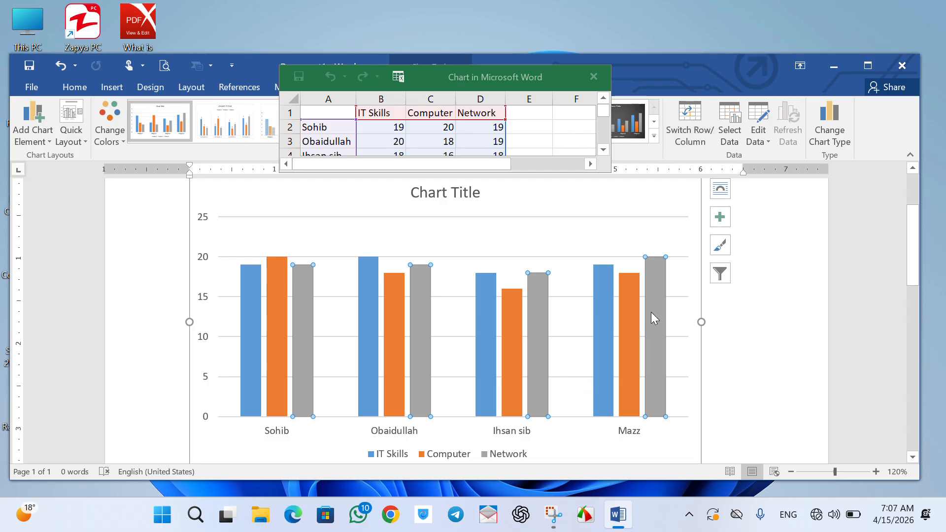
pyautogui.click(706, 131)
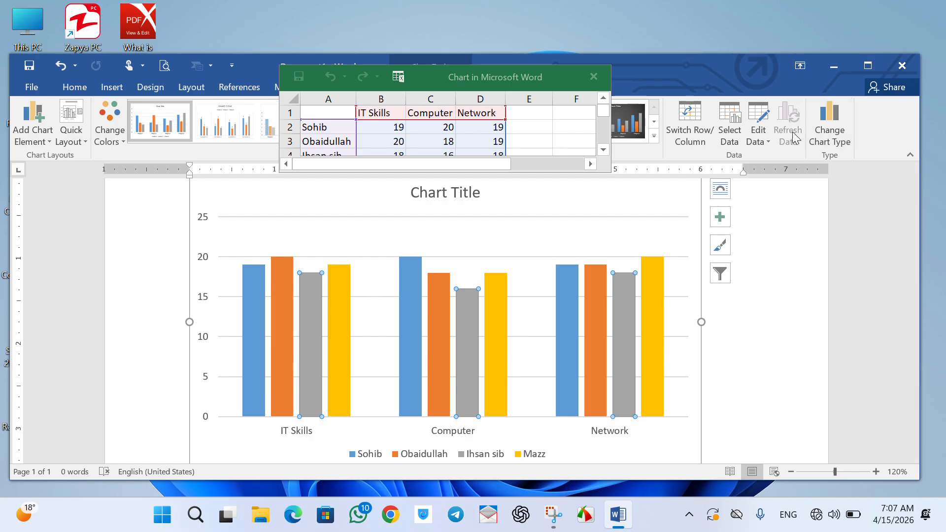
pyautogui.click(759, 140)
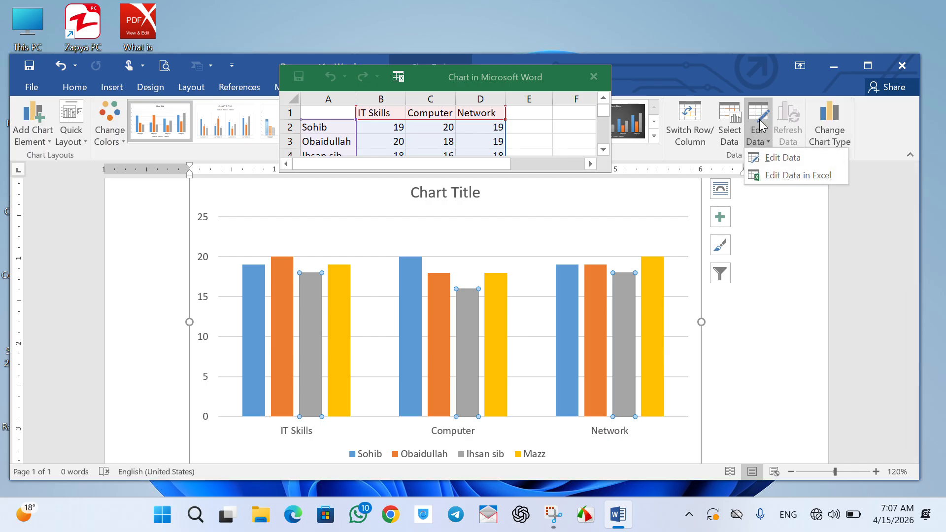
pyautogui.click(772, 157)
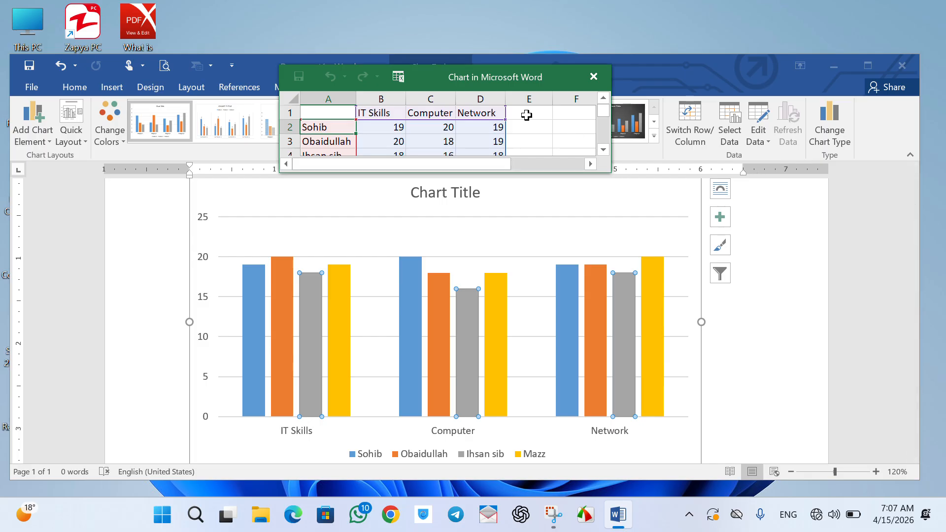
pyautogui.click(584, 83)
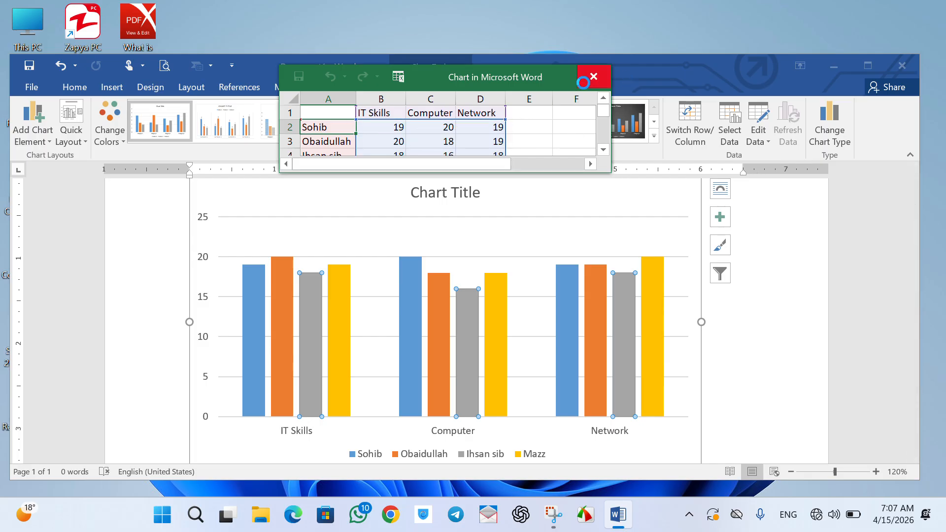
pyautogui.click(757, 120)
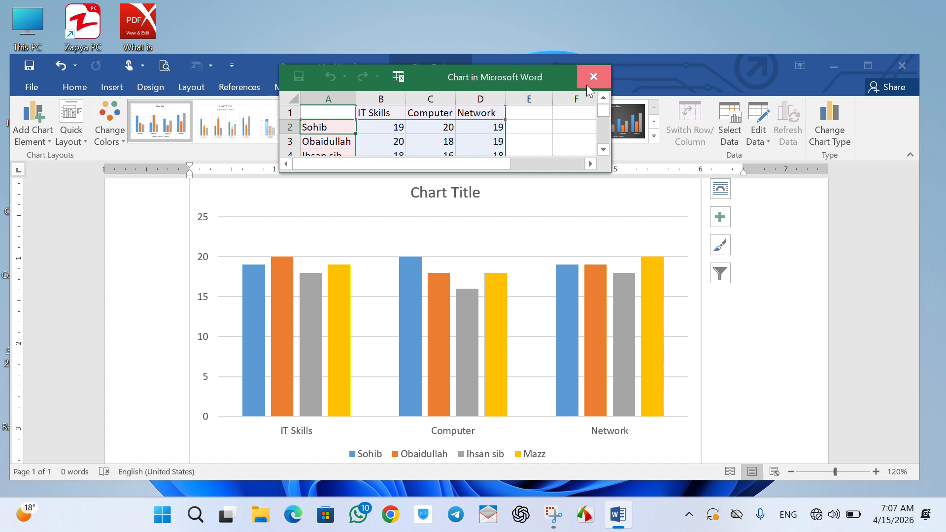
pyautogui.click(587, 84)
# Step: Open the chart's data in a full Excel window and close that window
pyautogui.click(767, 141)
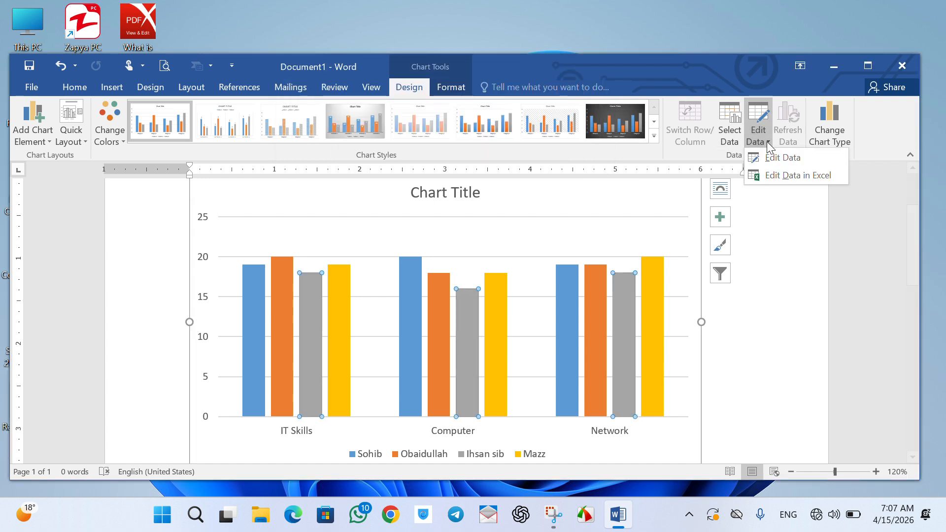
pyautogui.click(785, 175)
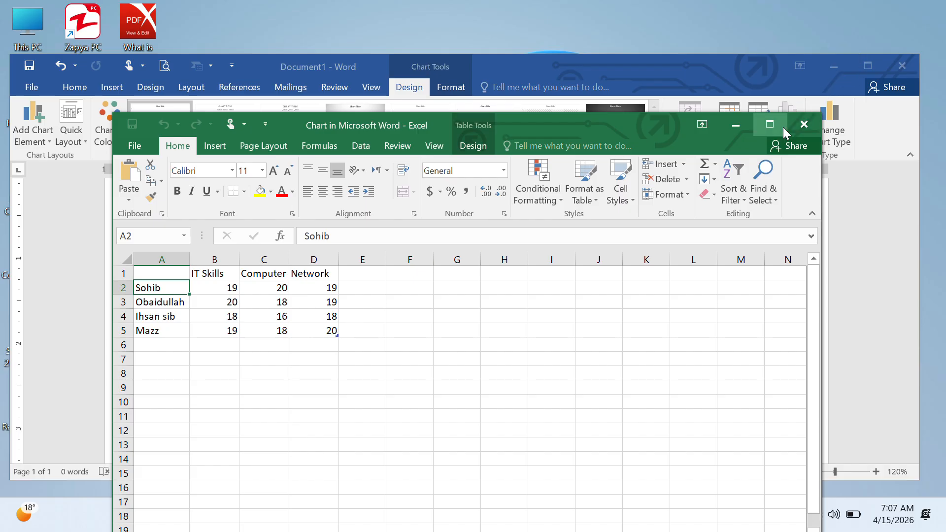
pyautogui.click(804, 124)
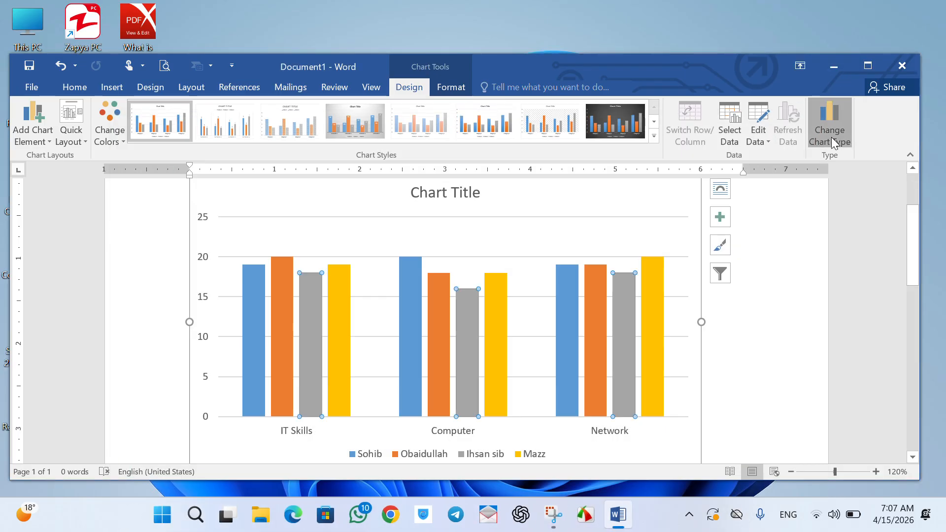
# Step: Change the chart to the Clustered Column - Line on Secondary Axis combo type
pyautogui.click(832, 137)
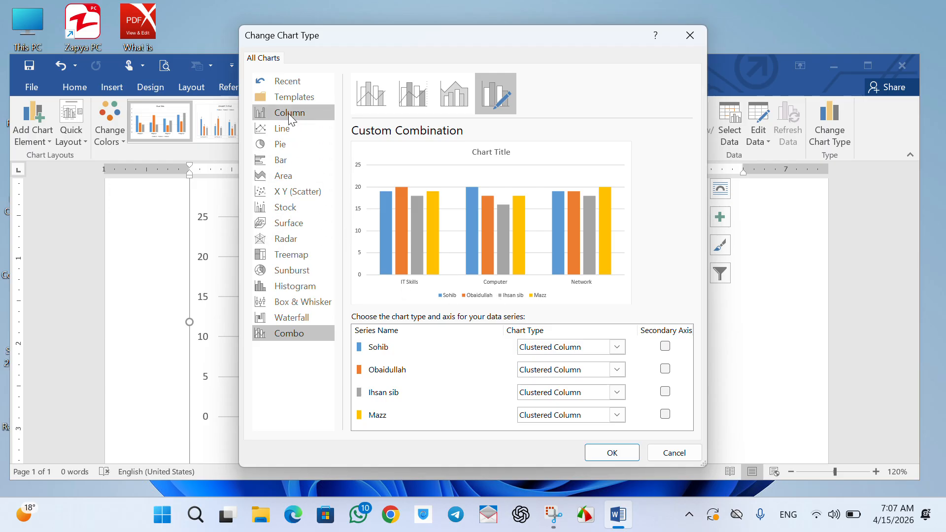
pyautogui.click(437, 101)
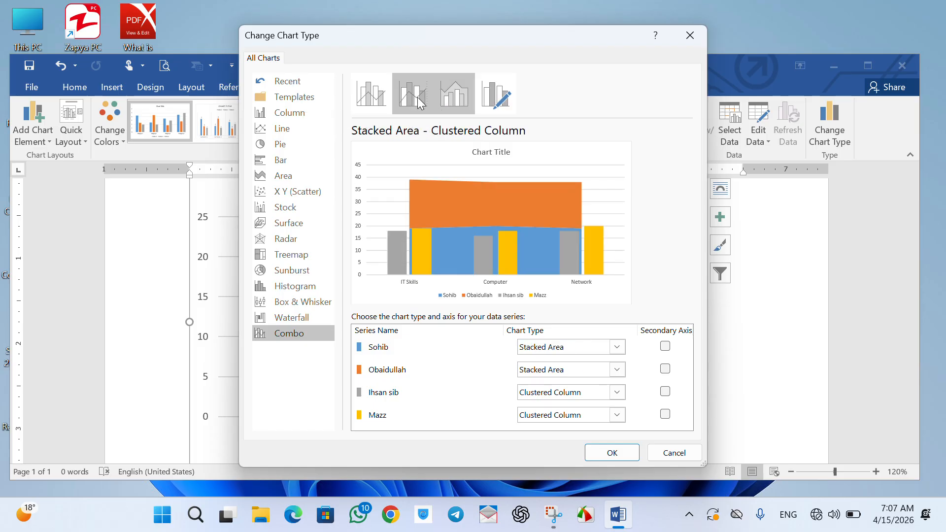
pyautogui.click(418, 102)
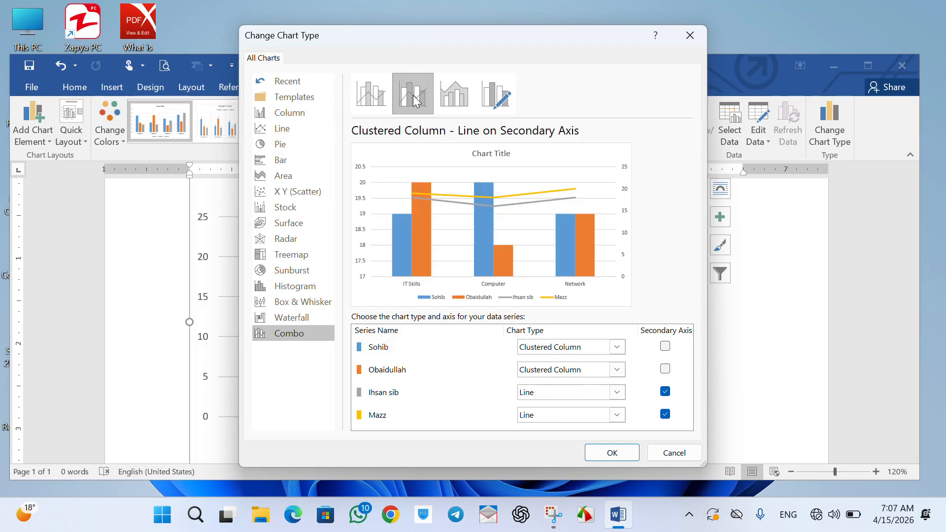
pyautogui.click(631, 453)
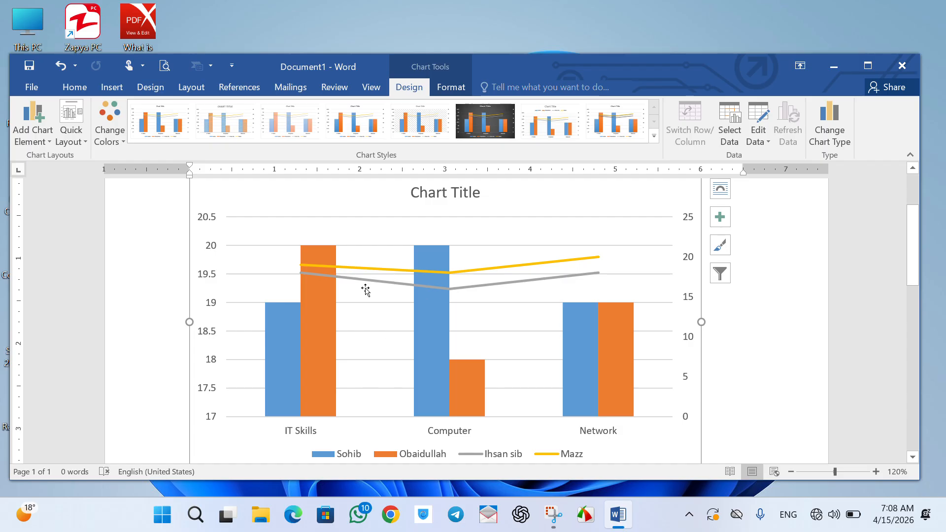
pyautogui.scroll(-2, 365, 290)
pyautogui.scroll(2, 302, 270)
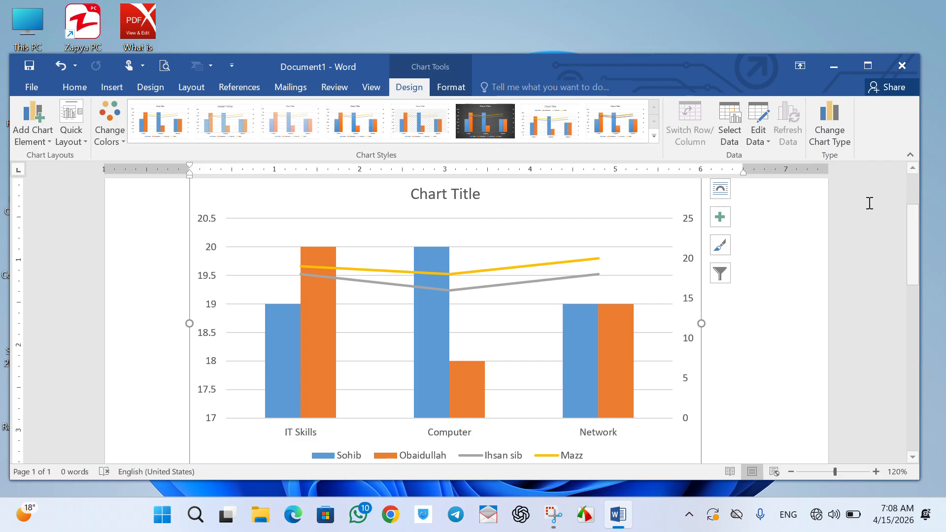
# Step: Look over the chart's format options and undo the last chart type change
pyautogui.click(454, 92)
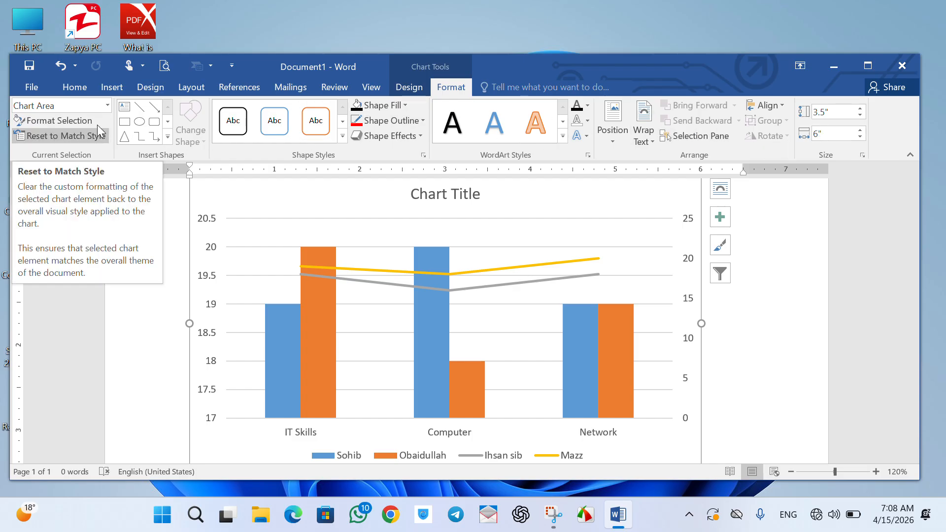
pyautogui.click(414, 81)
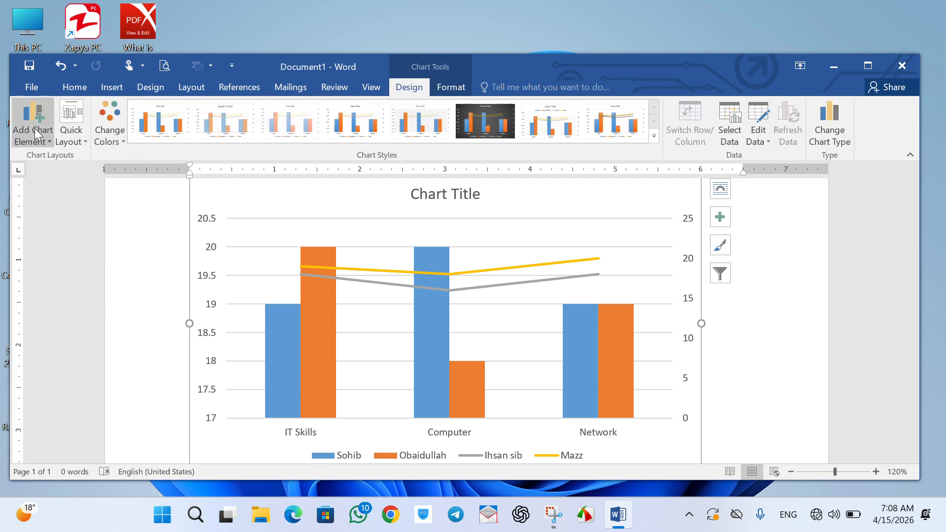
pyautogui.hotkey('ctrl', 'z')
# Step: Select the orange column series and preview the axes, axis title, chart title, data table, error bar and legend options without applying any
pyautogui.click(274, 324)
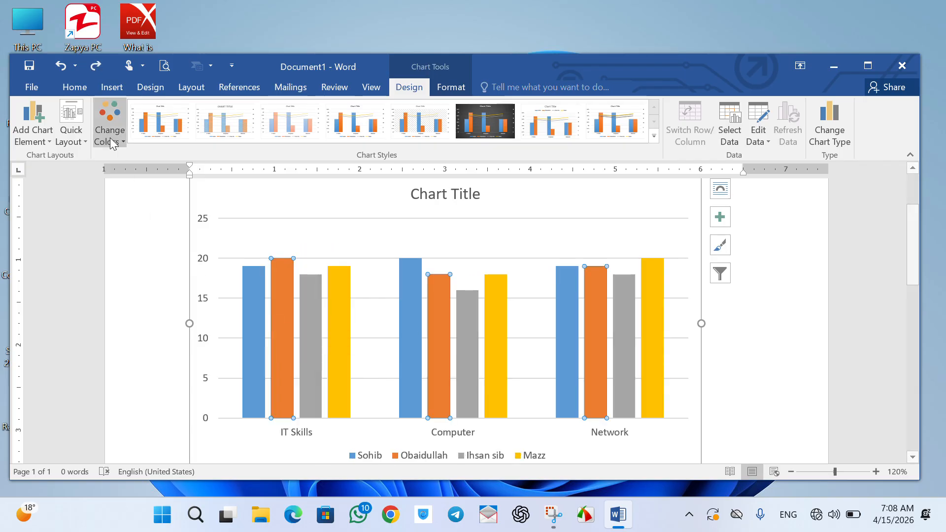
pyautogui.click(54, 144)
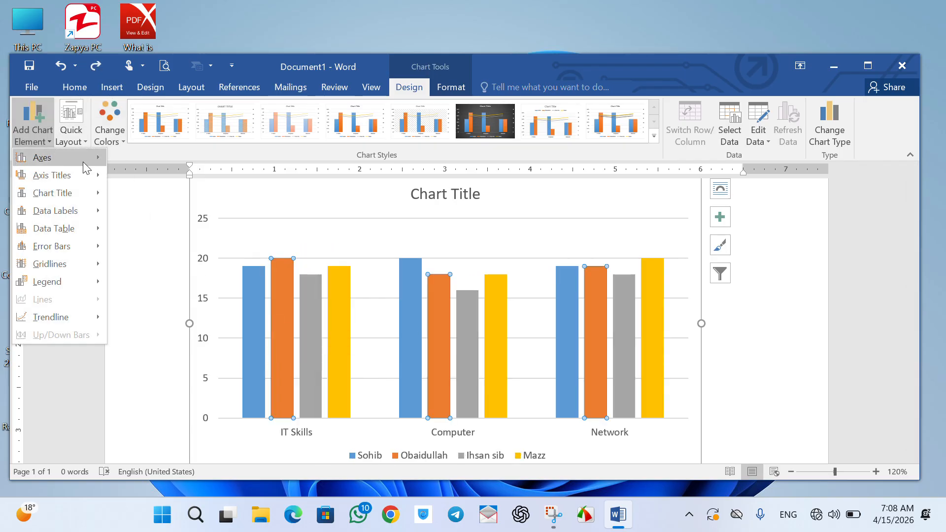
pyautogui.moveTo(45, 157)
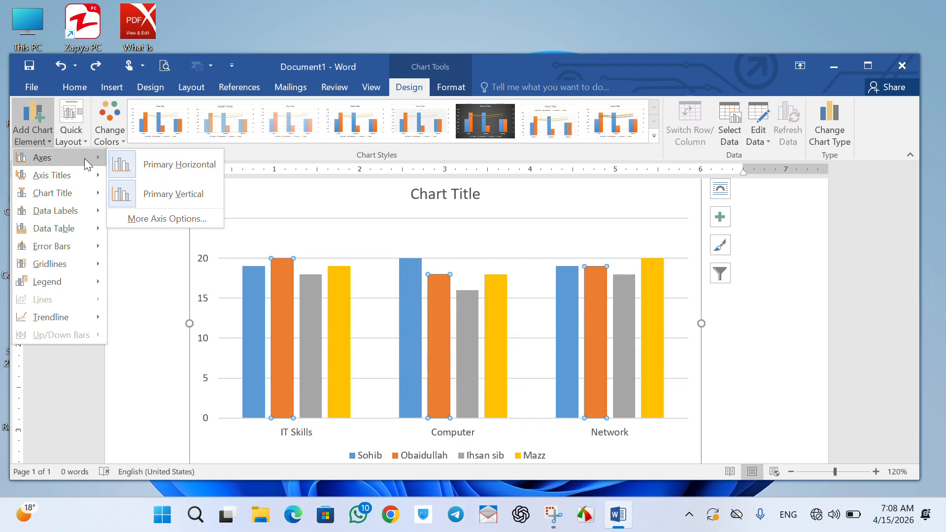
pyautogui.moveTo(73, 175)
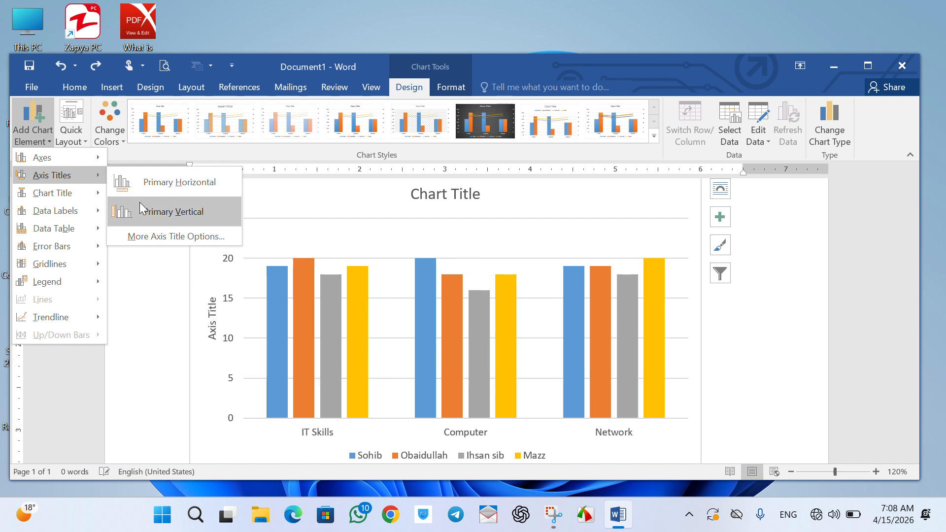
pyautogui.moveTo(78, 194)
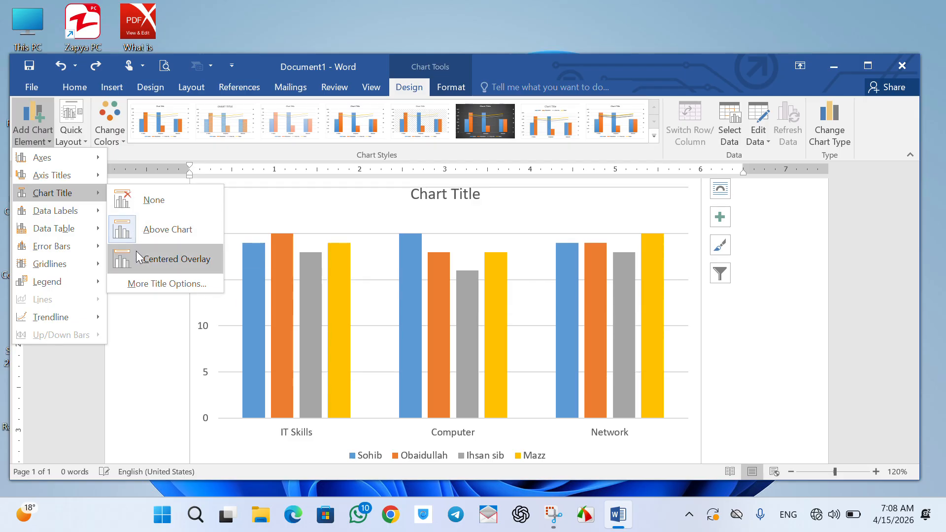
pyautogui.moveTo(73, 216)
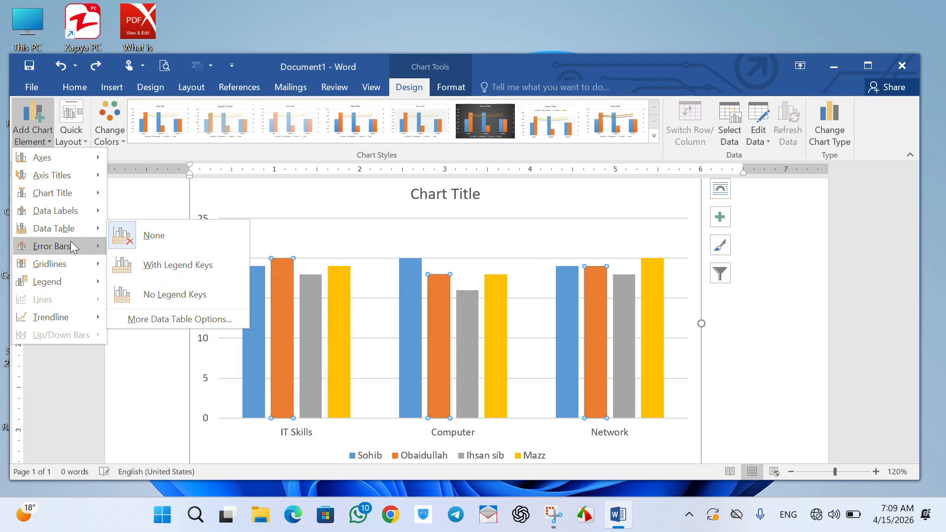
pyautogui.moveTo(71, 245)
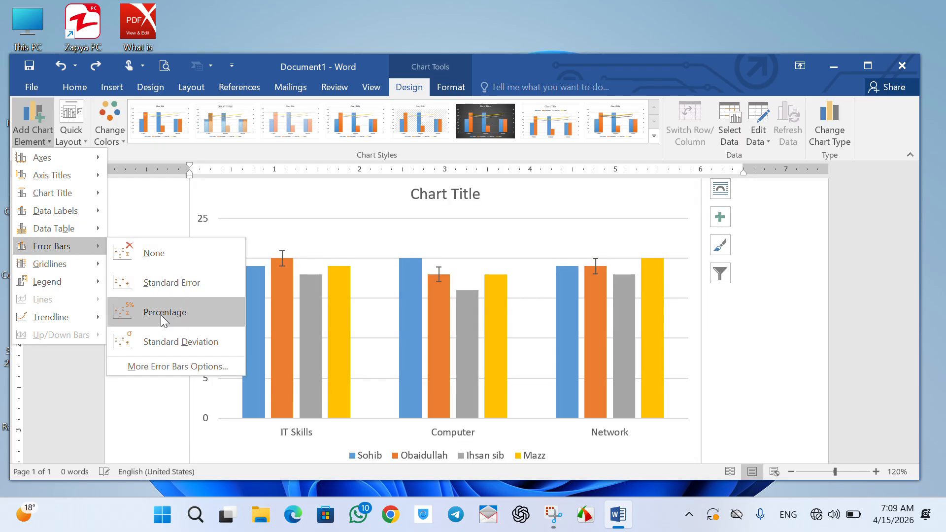
pyautogui.moveTo(81, 272)
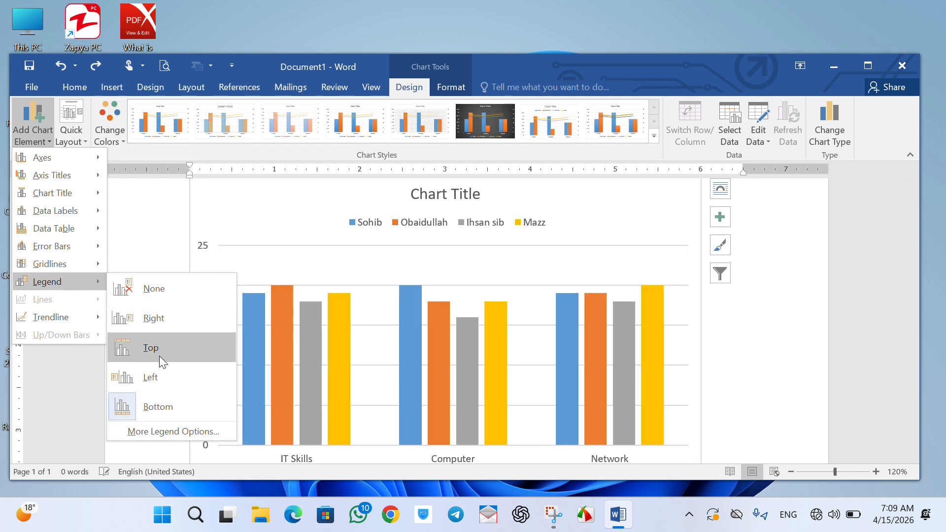
pyautogui.click(171, 257)
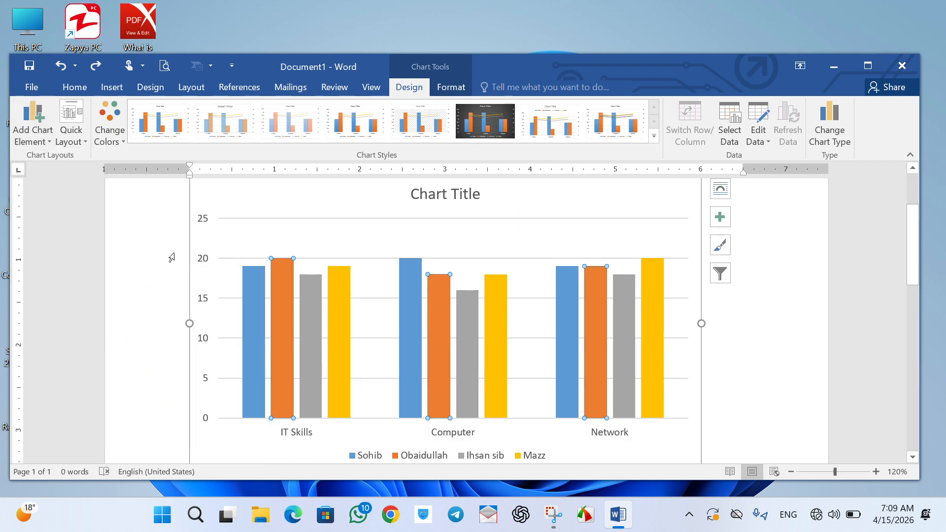
# Step: Deselect the chart, check the page in the print preview and return to the document
pyautogui.scroll(3, 545, 318)
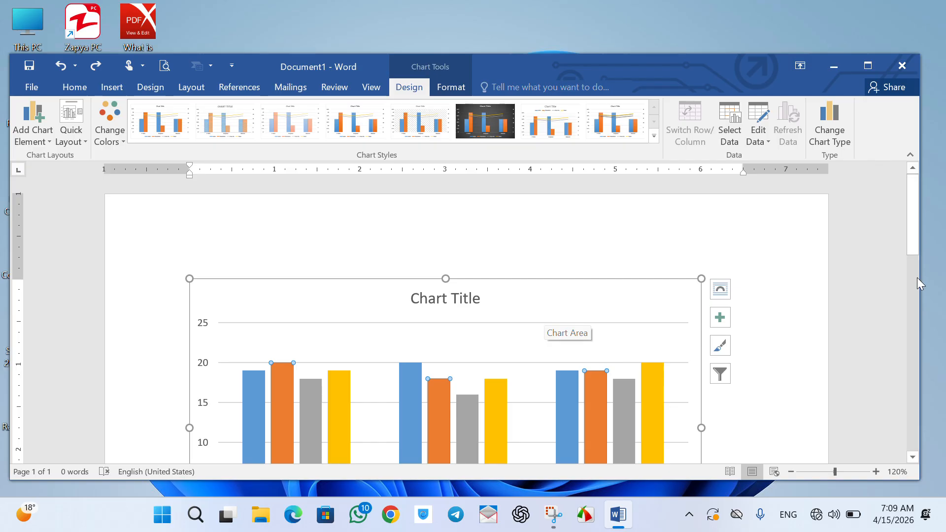
pyautogui.click(791, 290)
pyautogui.scroll(-3, 791, 291)
pyautogui.hotkey('ctrl', 'p')
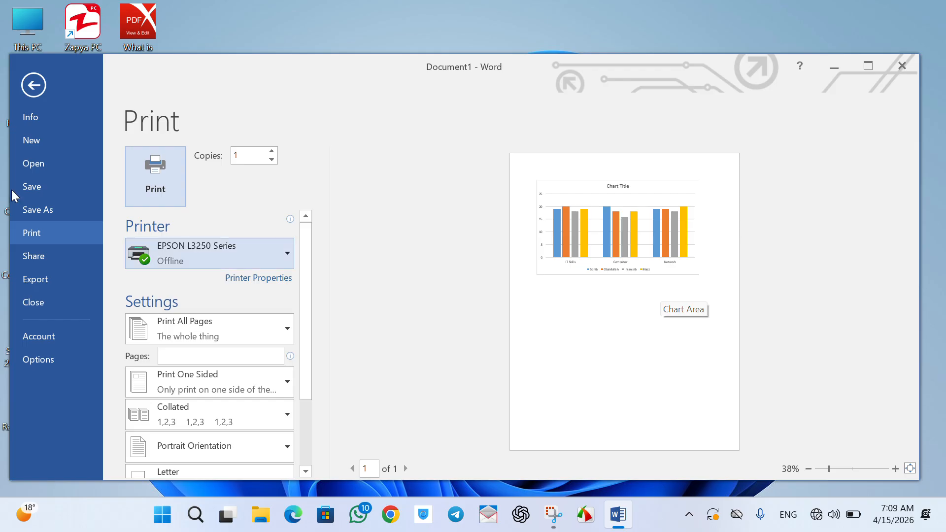
pyautogui.click(34, 85)
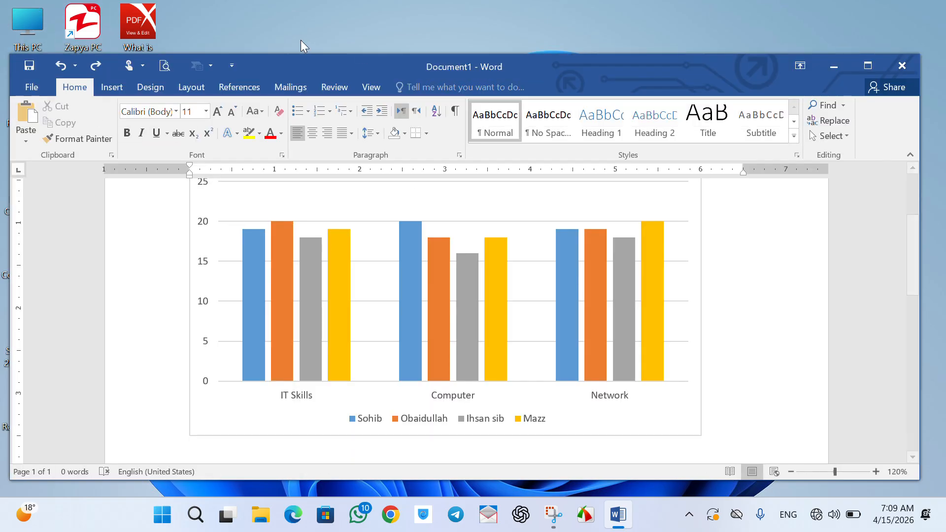